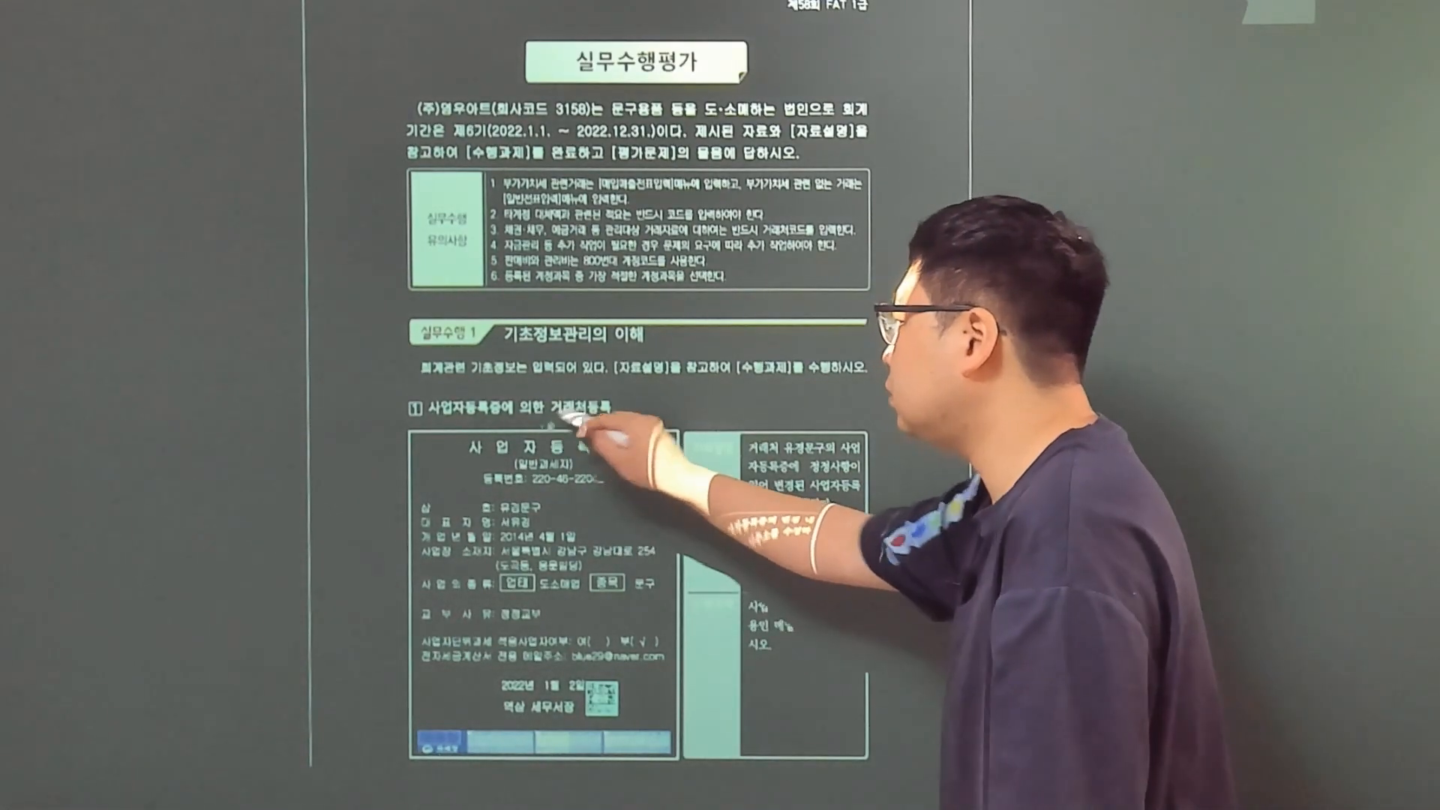
drag(543, 426, 625, 436)
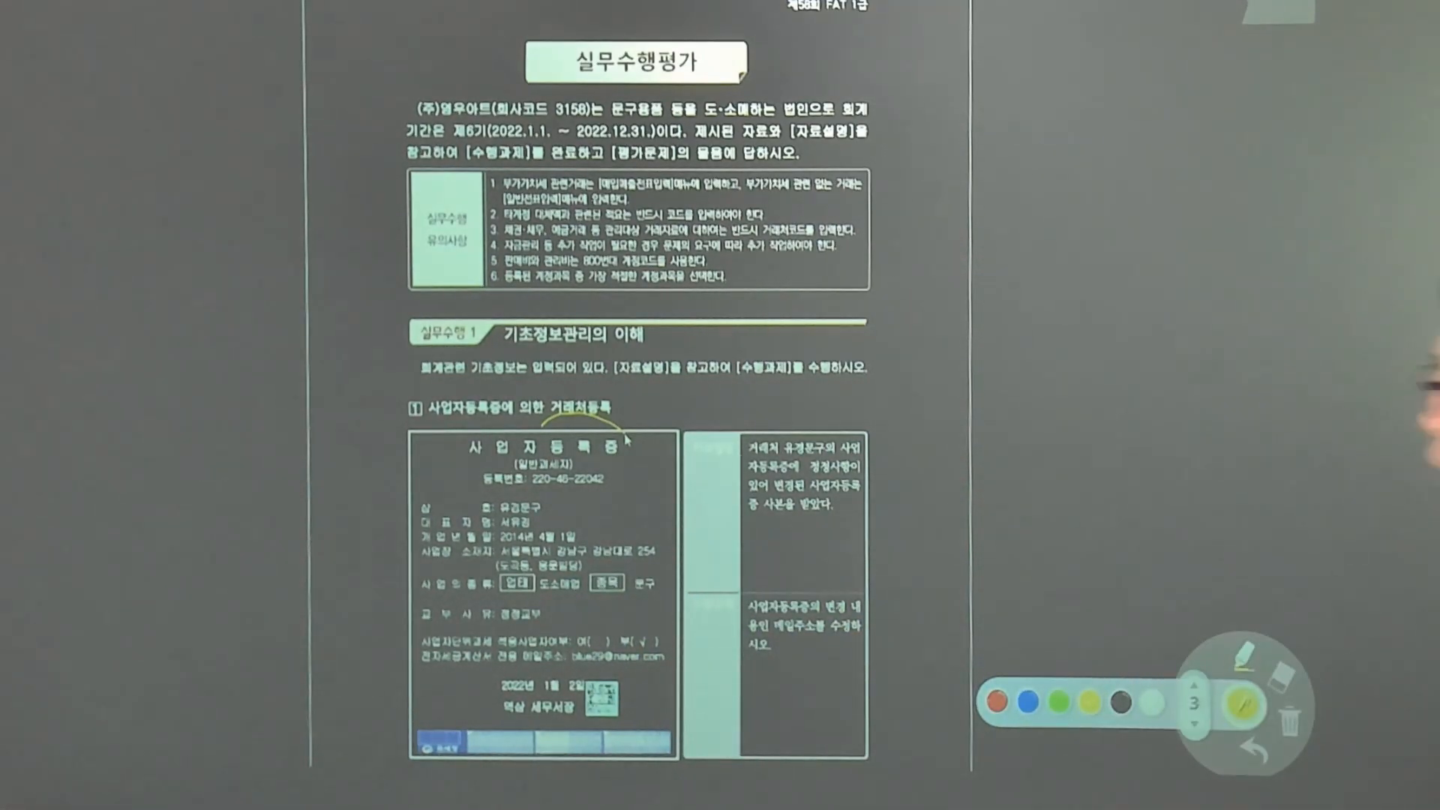
drag(772, 636, 844, 654)
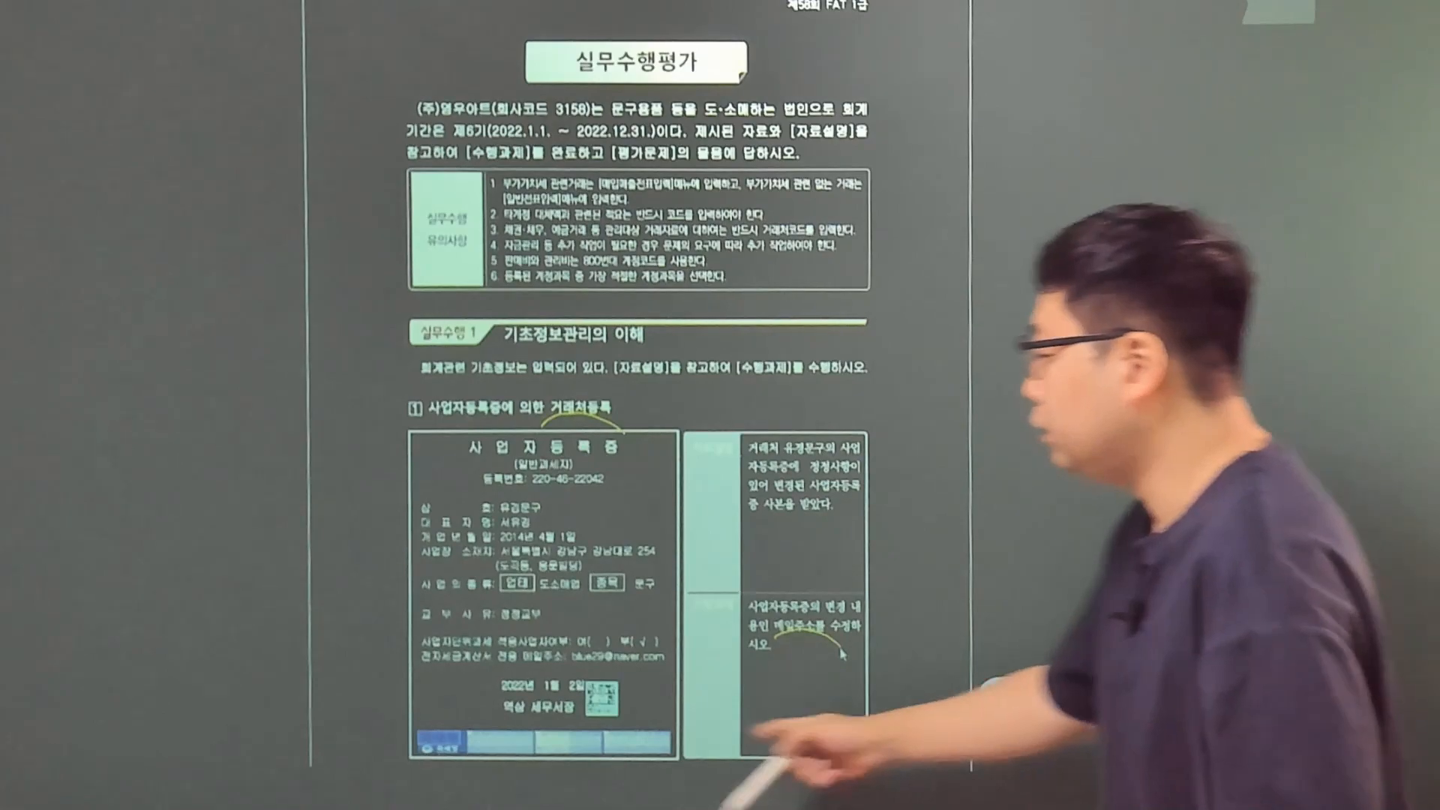
mouse_move(568, 676)
mouse_down()
mouse_move(605, 657)
mouse_move(671, 679)
mouse_up()
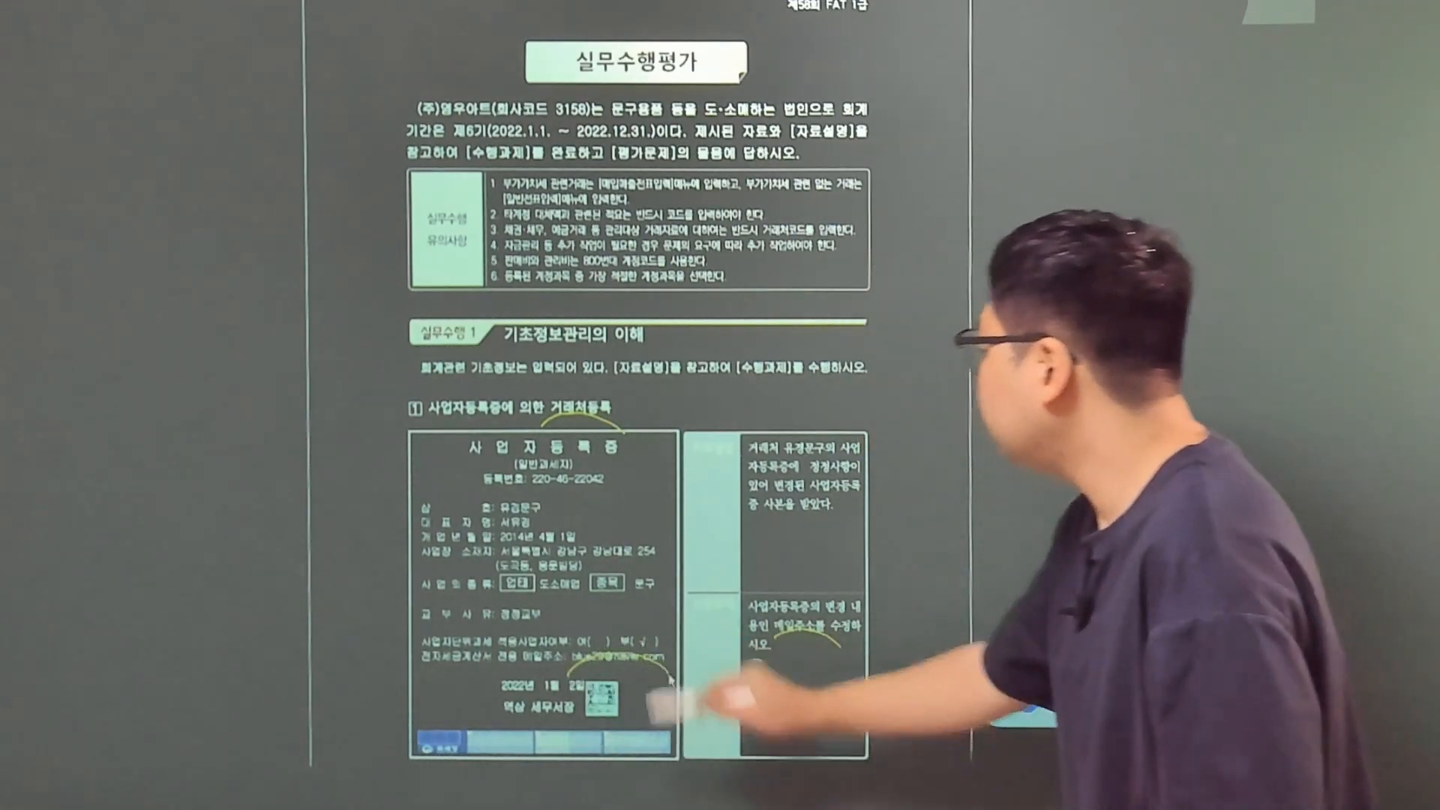
drag(820, 435, 821, 461)
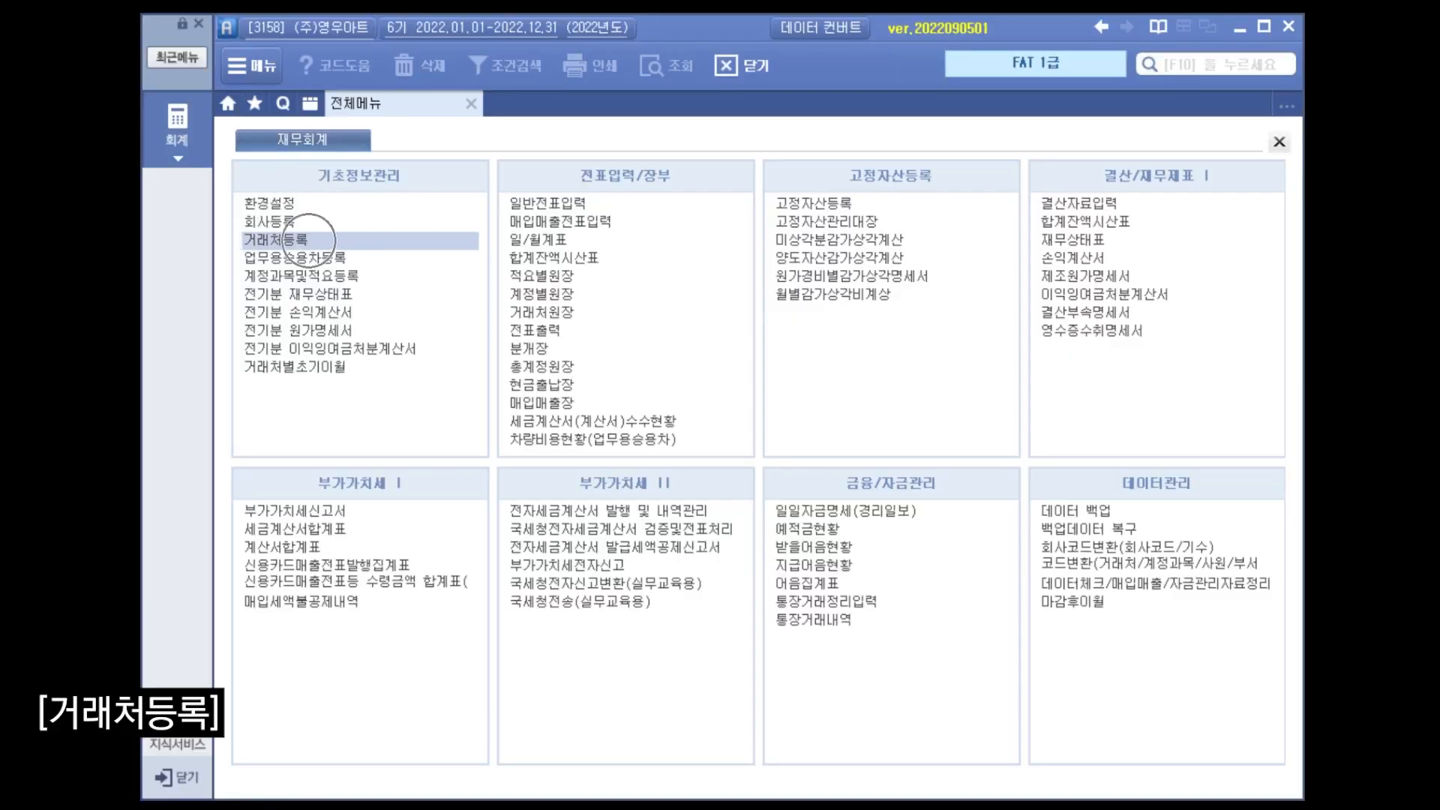
Open customer registration (거래처등록) and find the trading partner 유경문구.
click(309, 240)
key(ctrl+f)
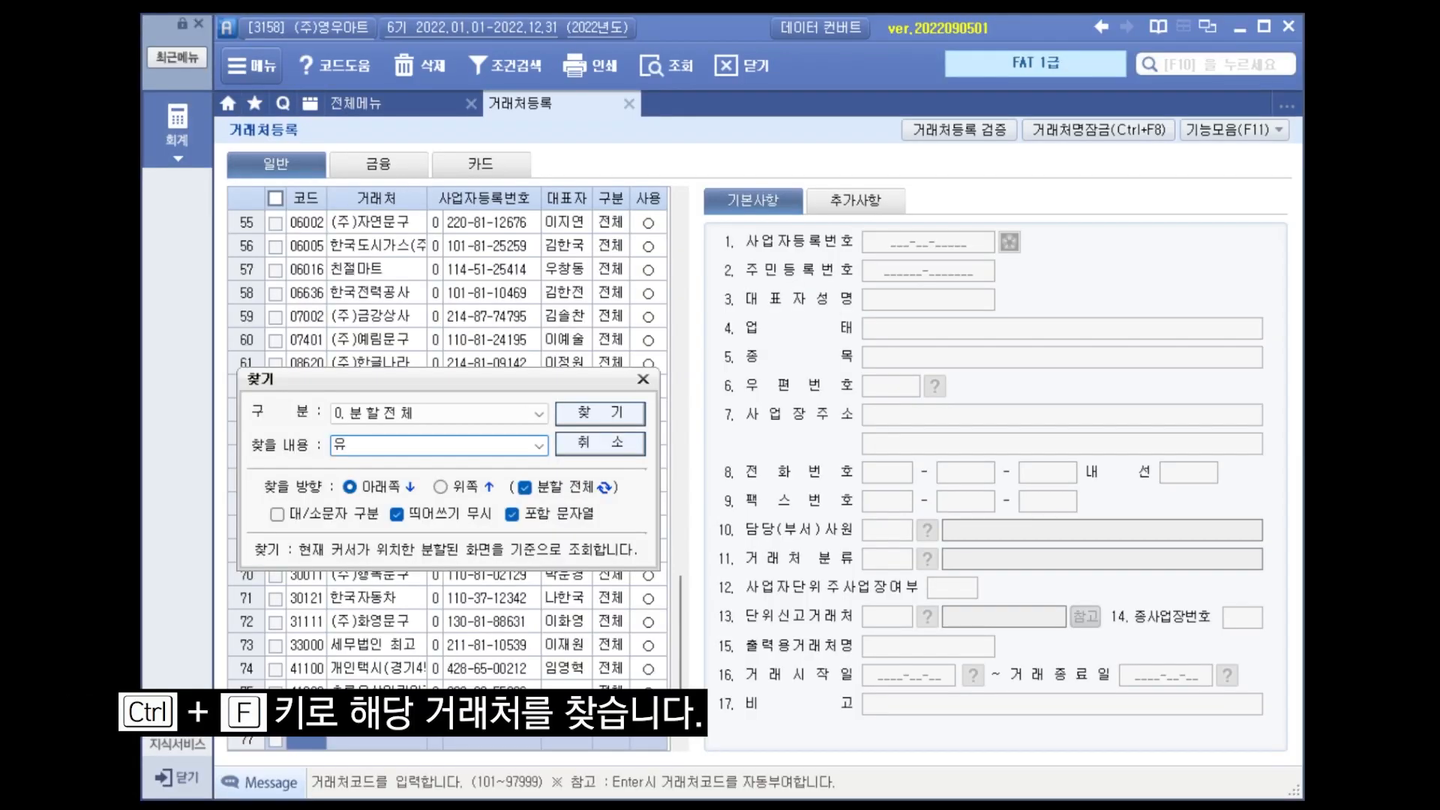
text(유경문구)
key(Return)
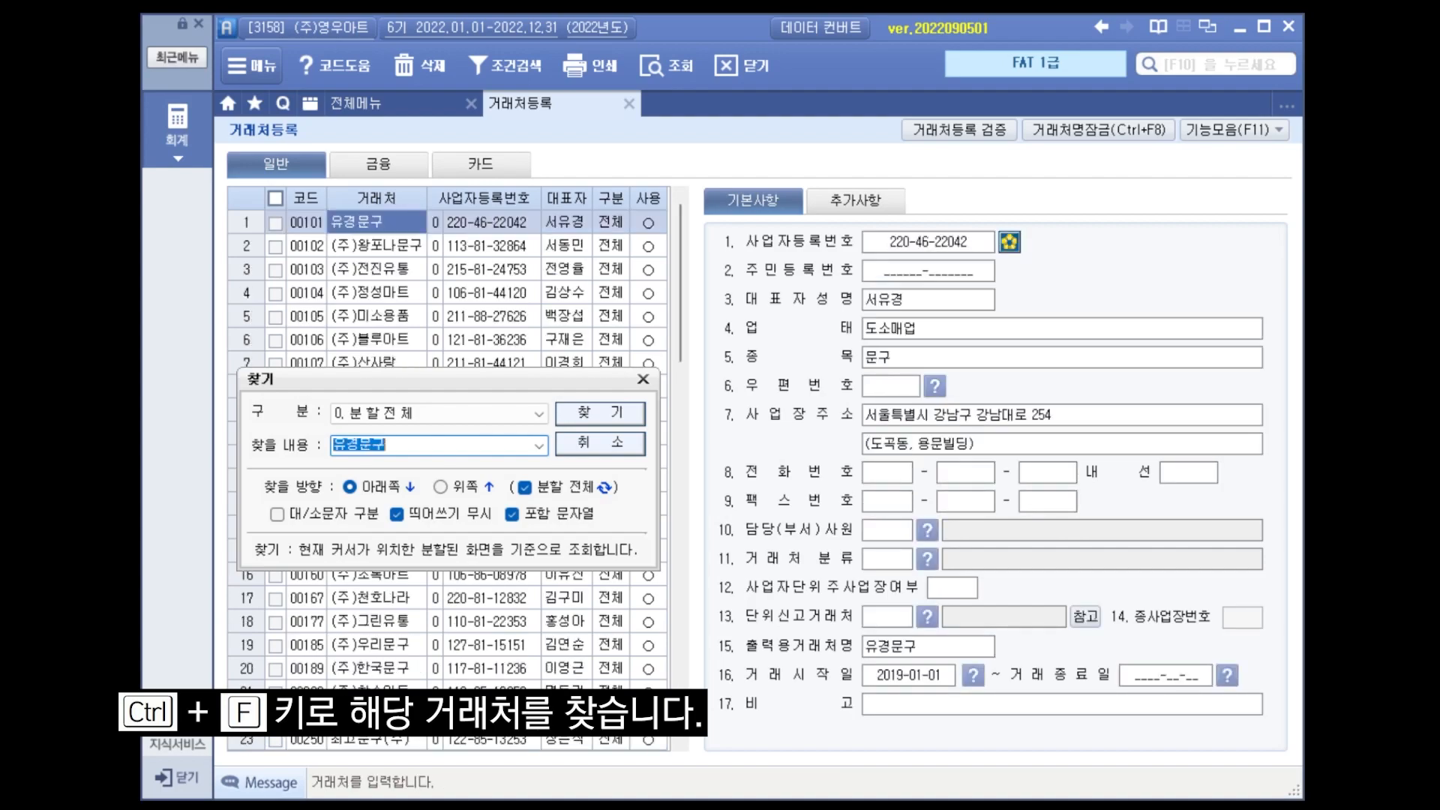
key(Escape)
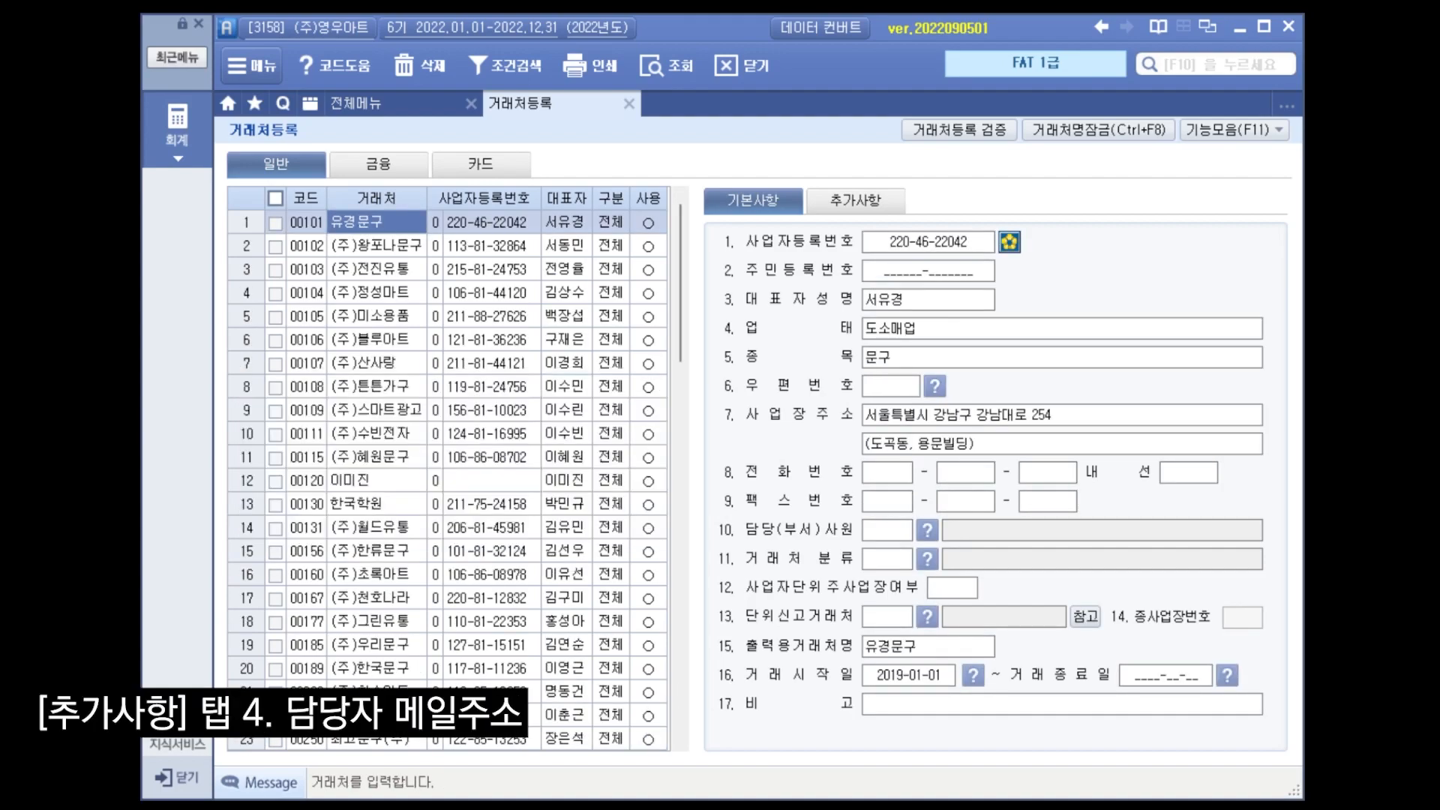
Fill in the contact's e-mail in the additional details (추가사항) of 유경문구, choosing naver.com as the domain.
click(855, 199)
click(898, 331)
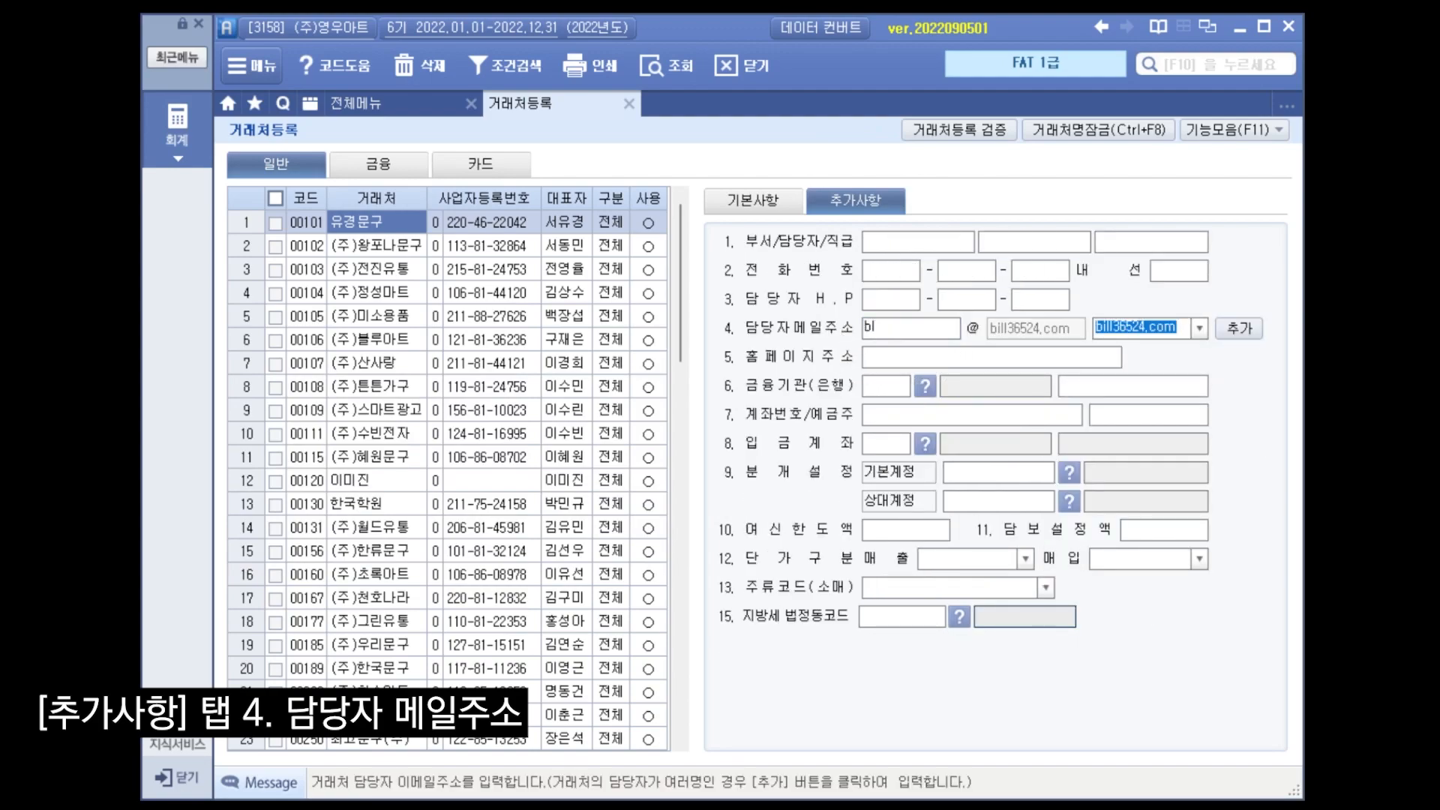
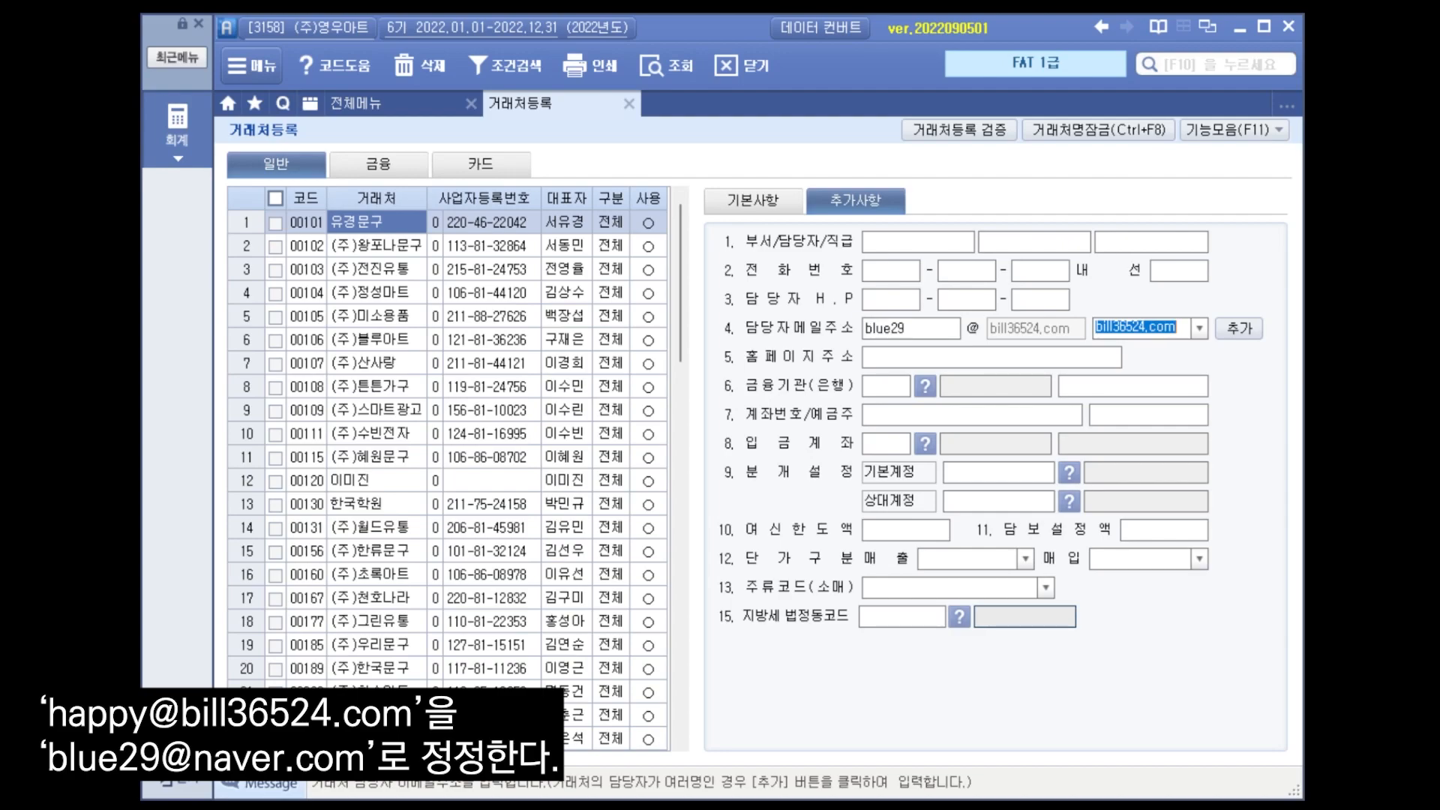
click(1199, 328)
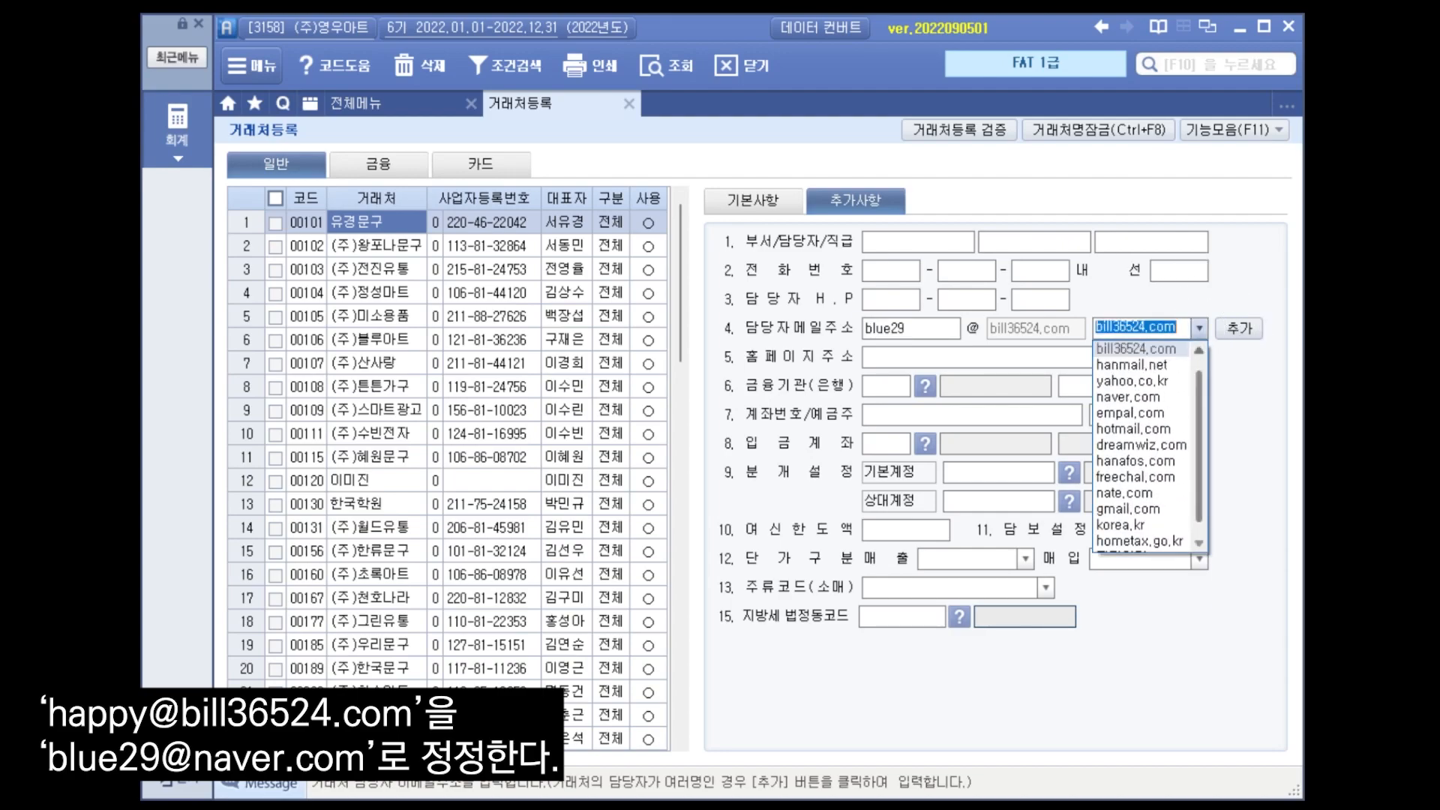
click(1129, 397)
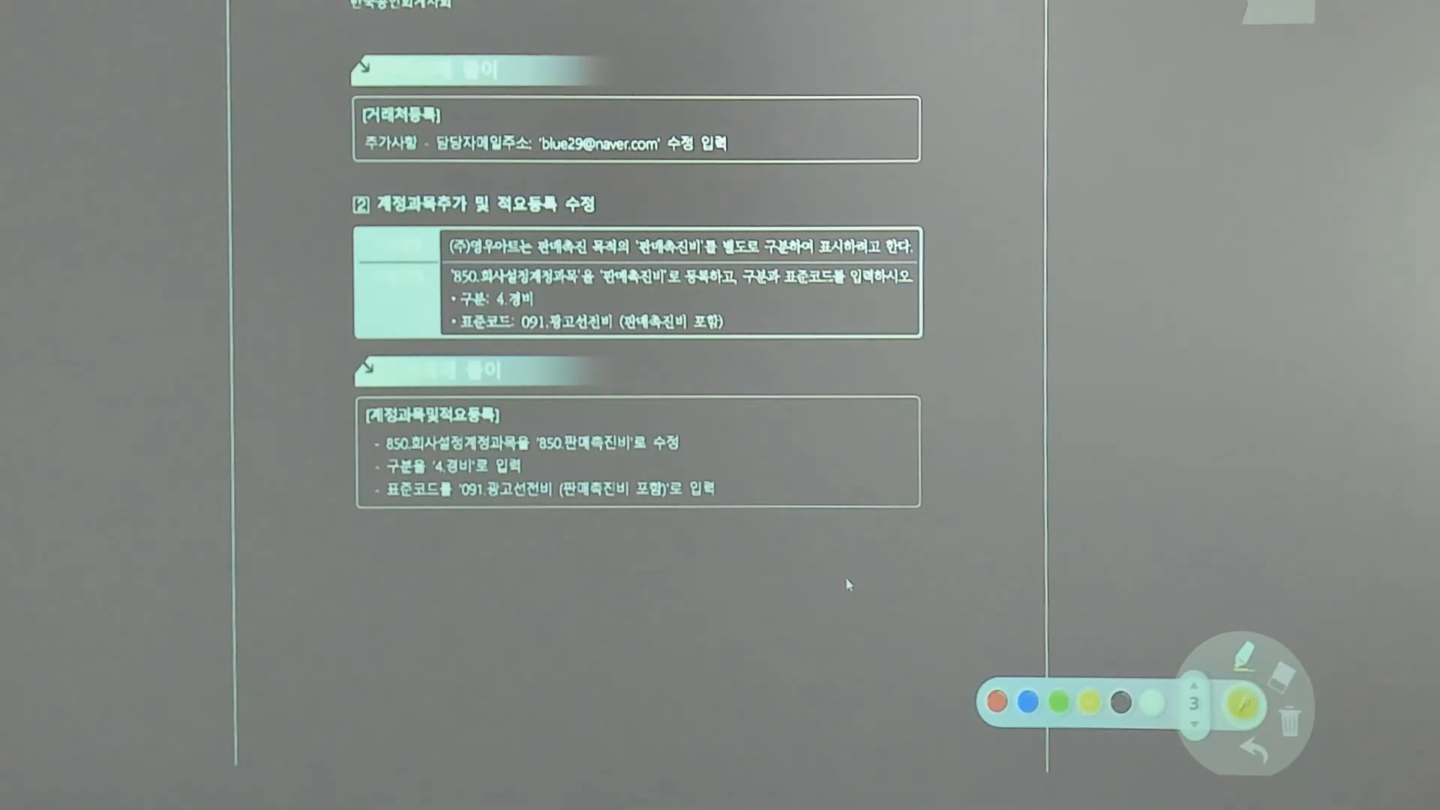
drag(378, 224, 546, 233)
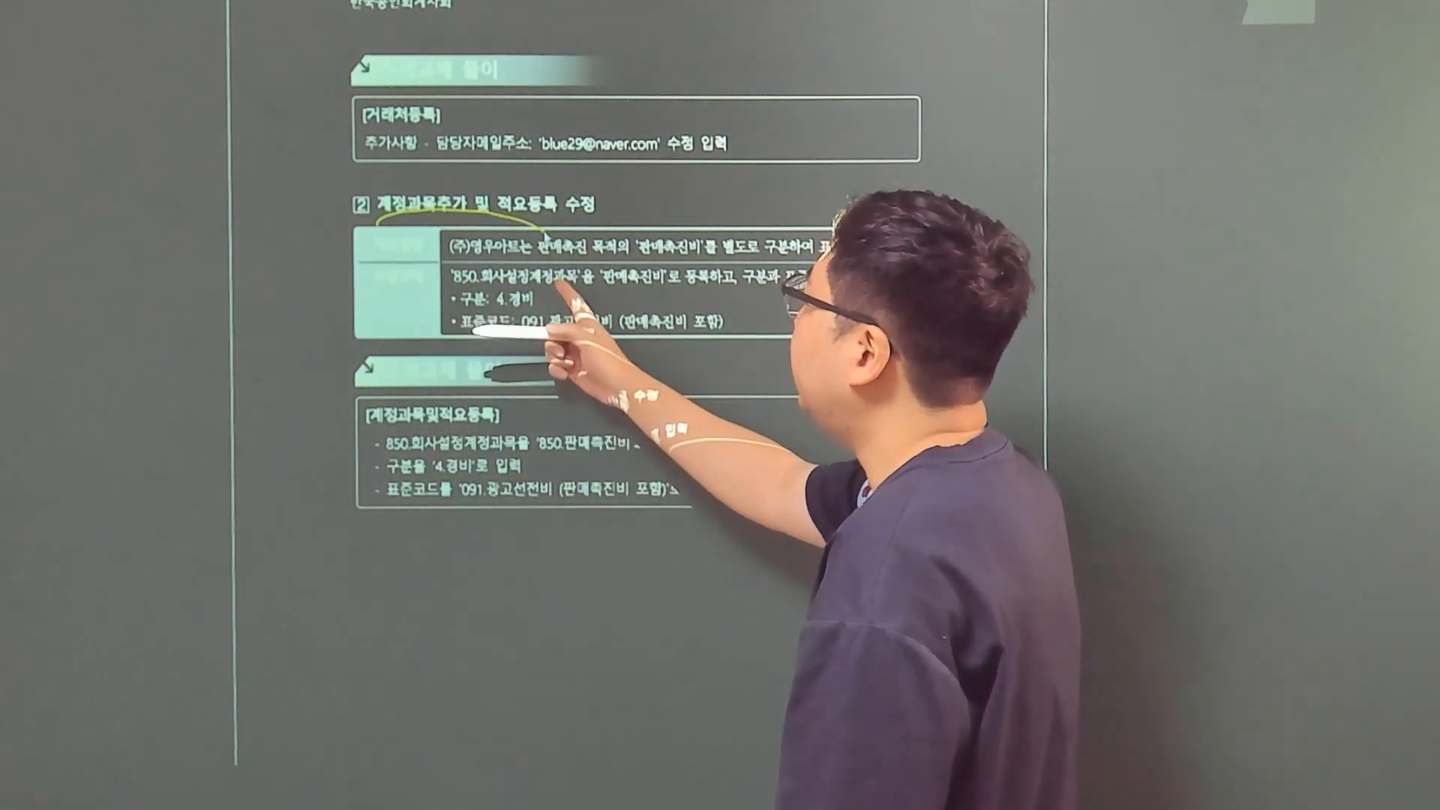
mouse_move(660, 269)
mouse_down()
mouse_move(606, 264)
mouse_move(656, 296)
mouse_up()
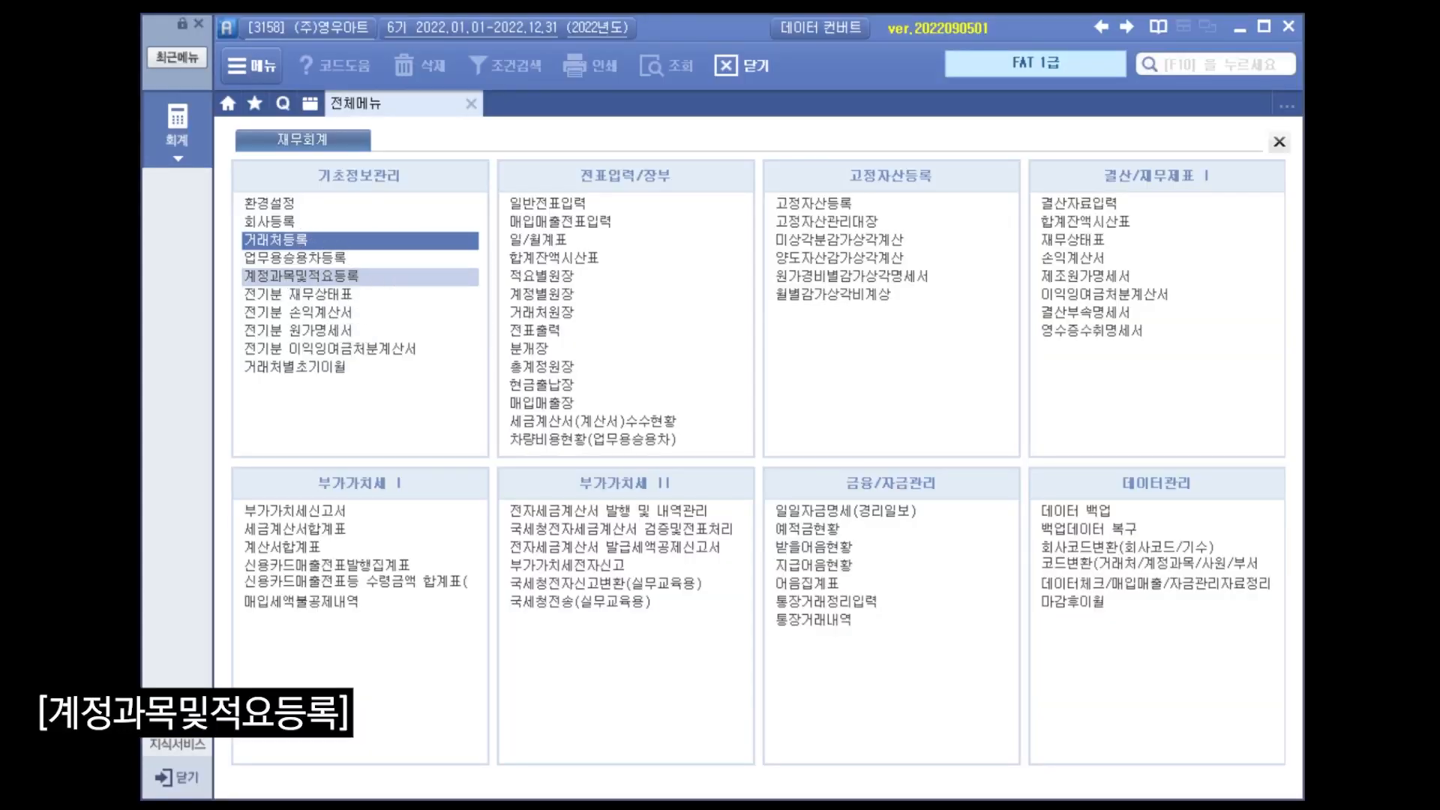
Open account and description registration (계정과목및적요등록) and go to account code 850.
click(352, 274)
click(506, 386)
click(523, 490)
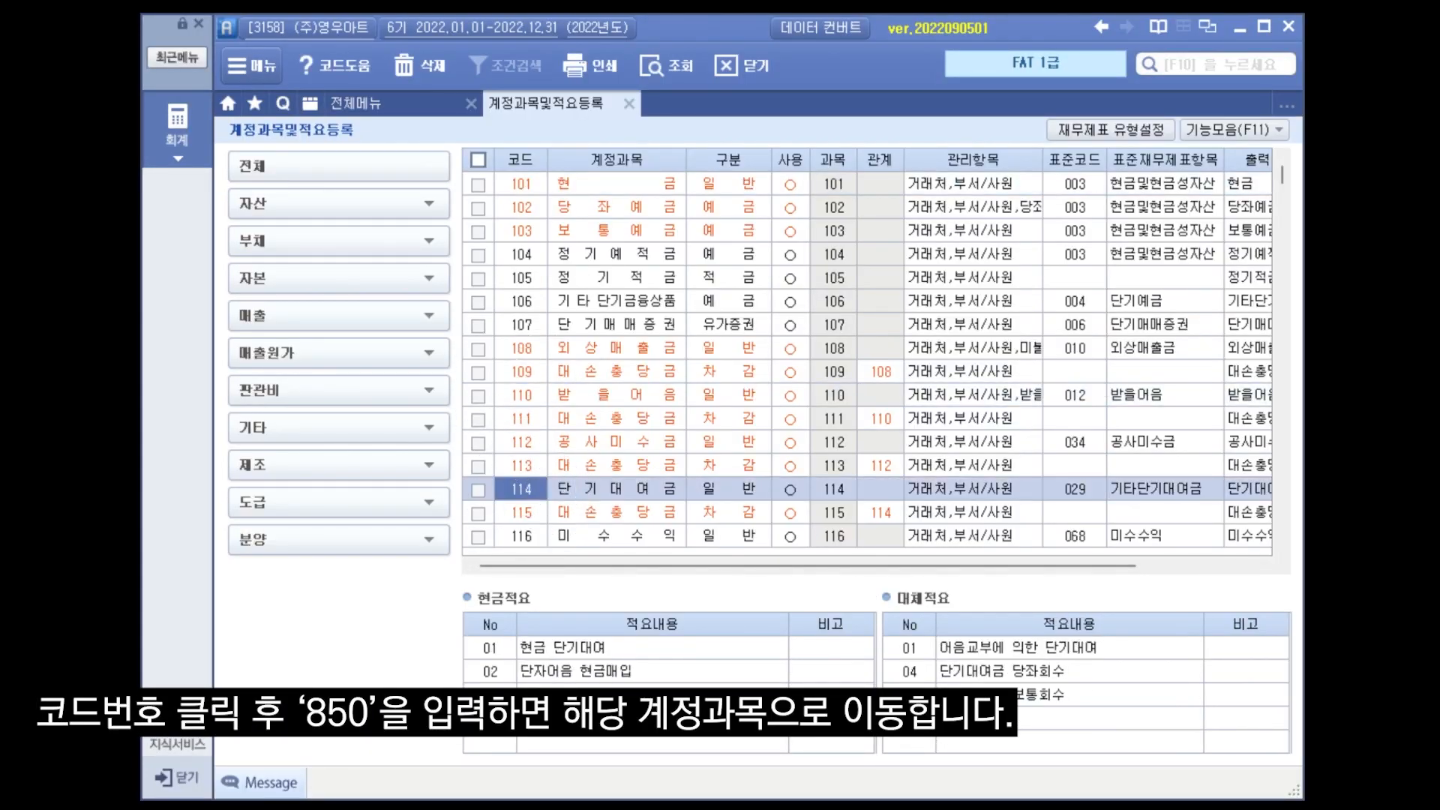
text(850)
key(Return)
Rename account 850 as 판매촉진비 and set its classification (구분) to 4.경비.
click(616, 534)
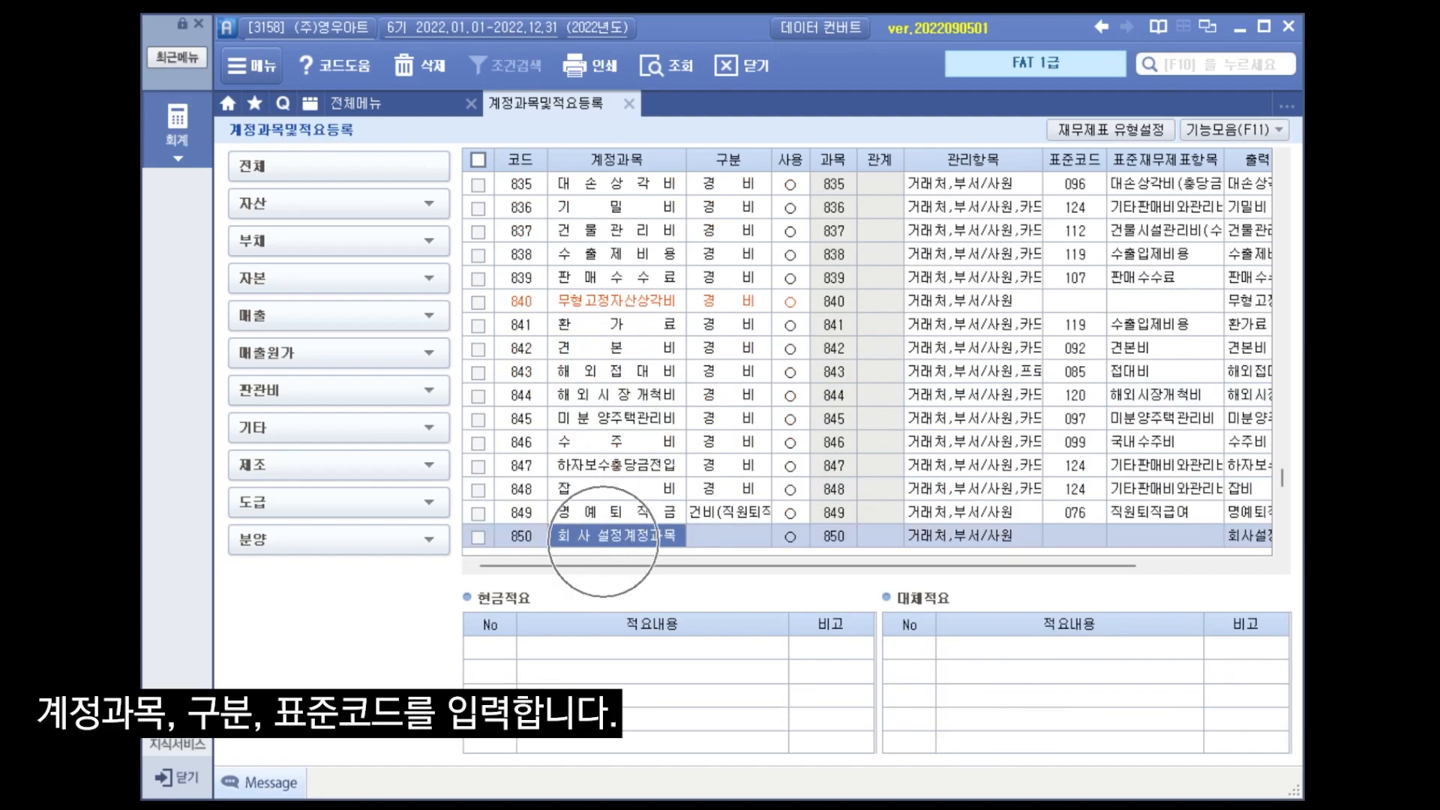
text(판매촉진비)
key(Return)
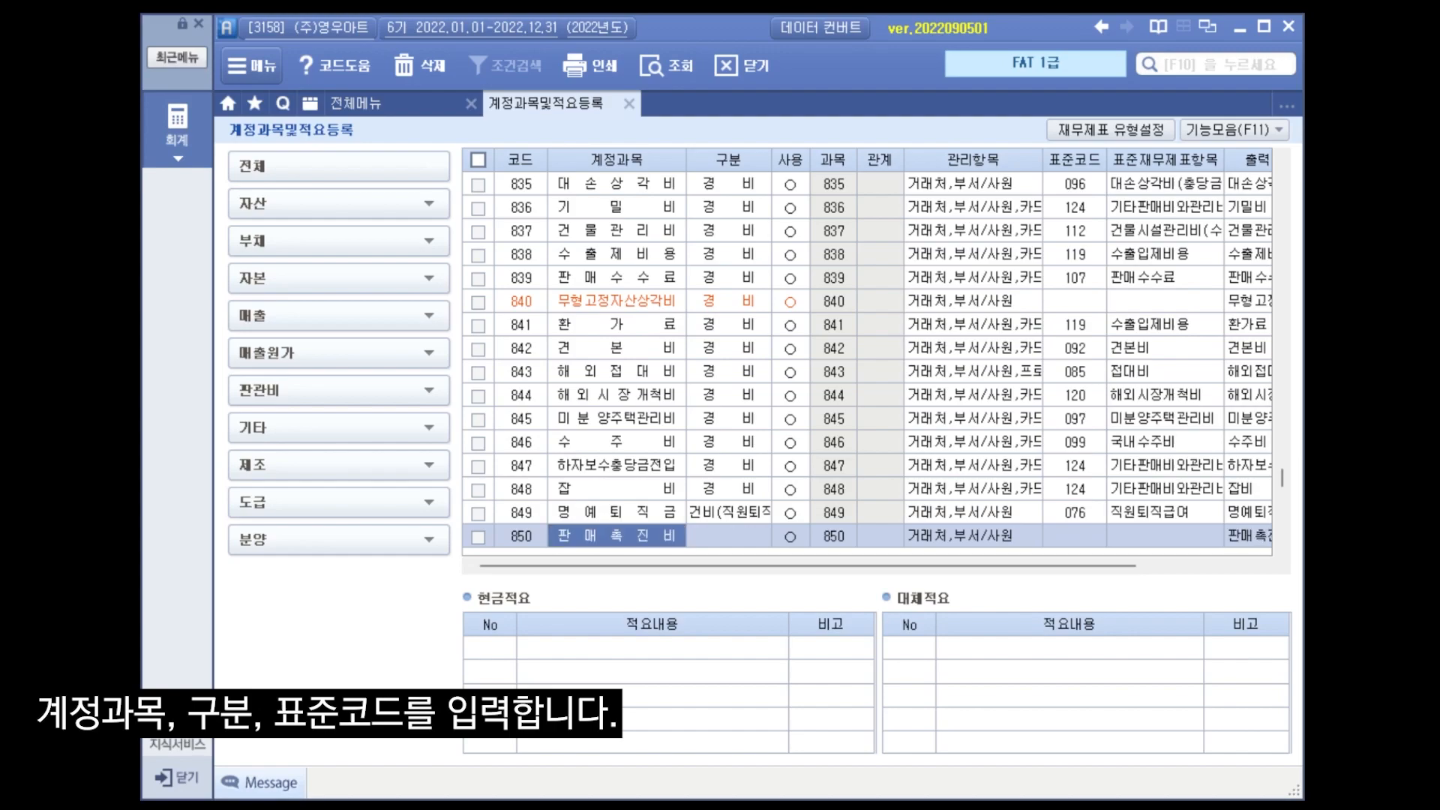
text(4)
key(Return)
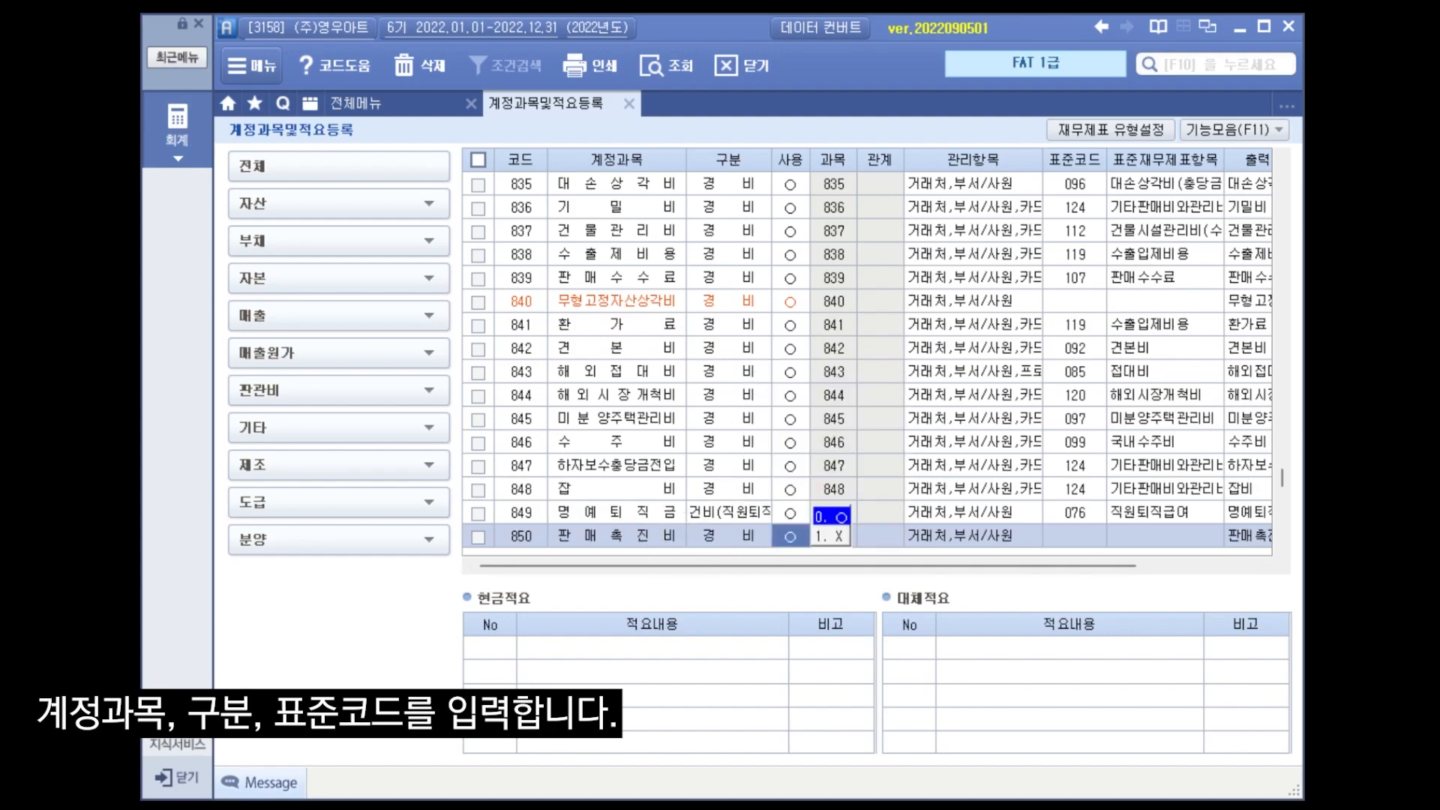
Assign standard code 091 광고선전비 (판매촉진비 포함) to account 850.
click(1071, 534)
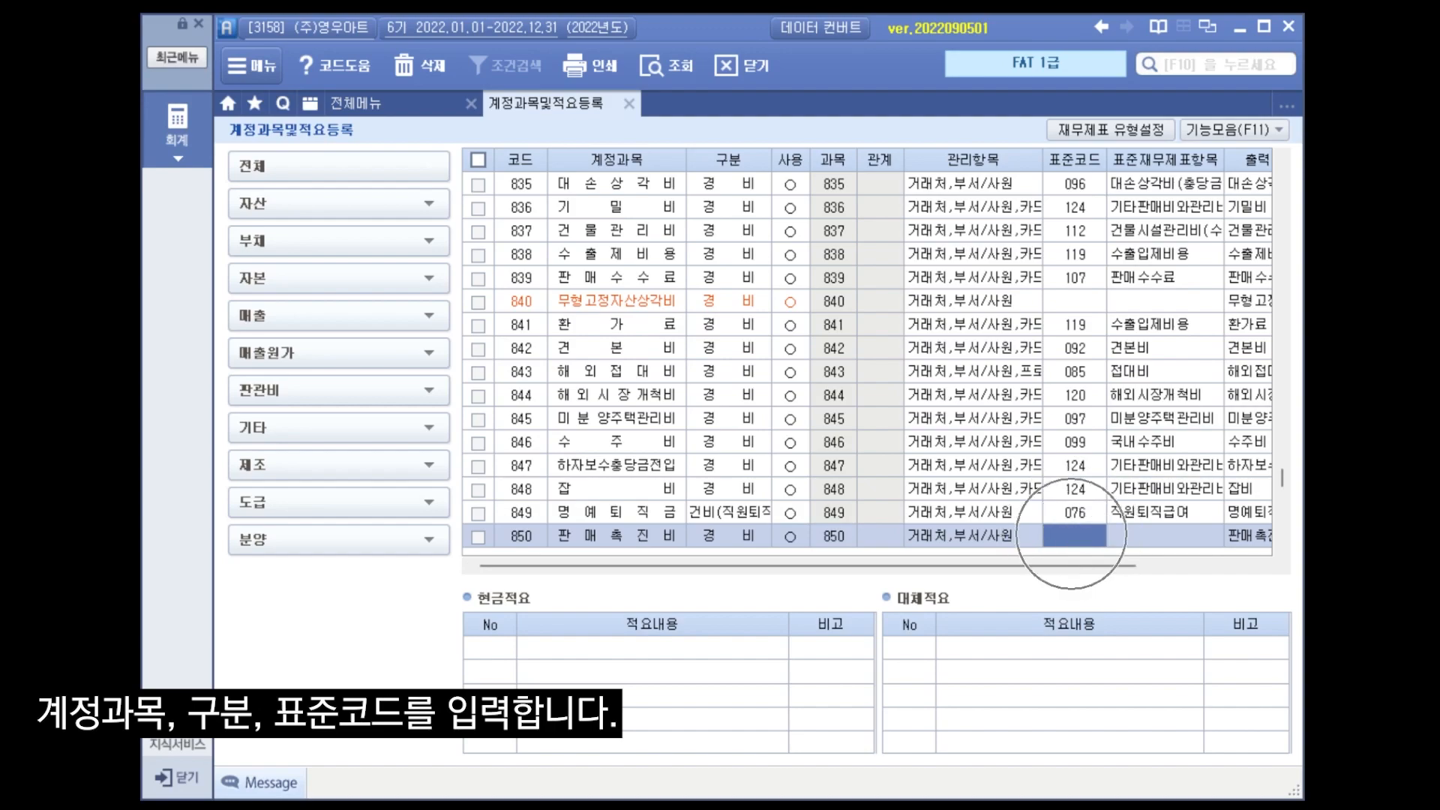
key(F2)
click(660, 422)
click(698, 715)
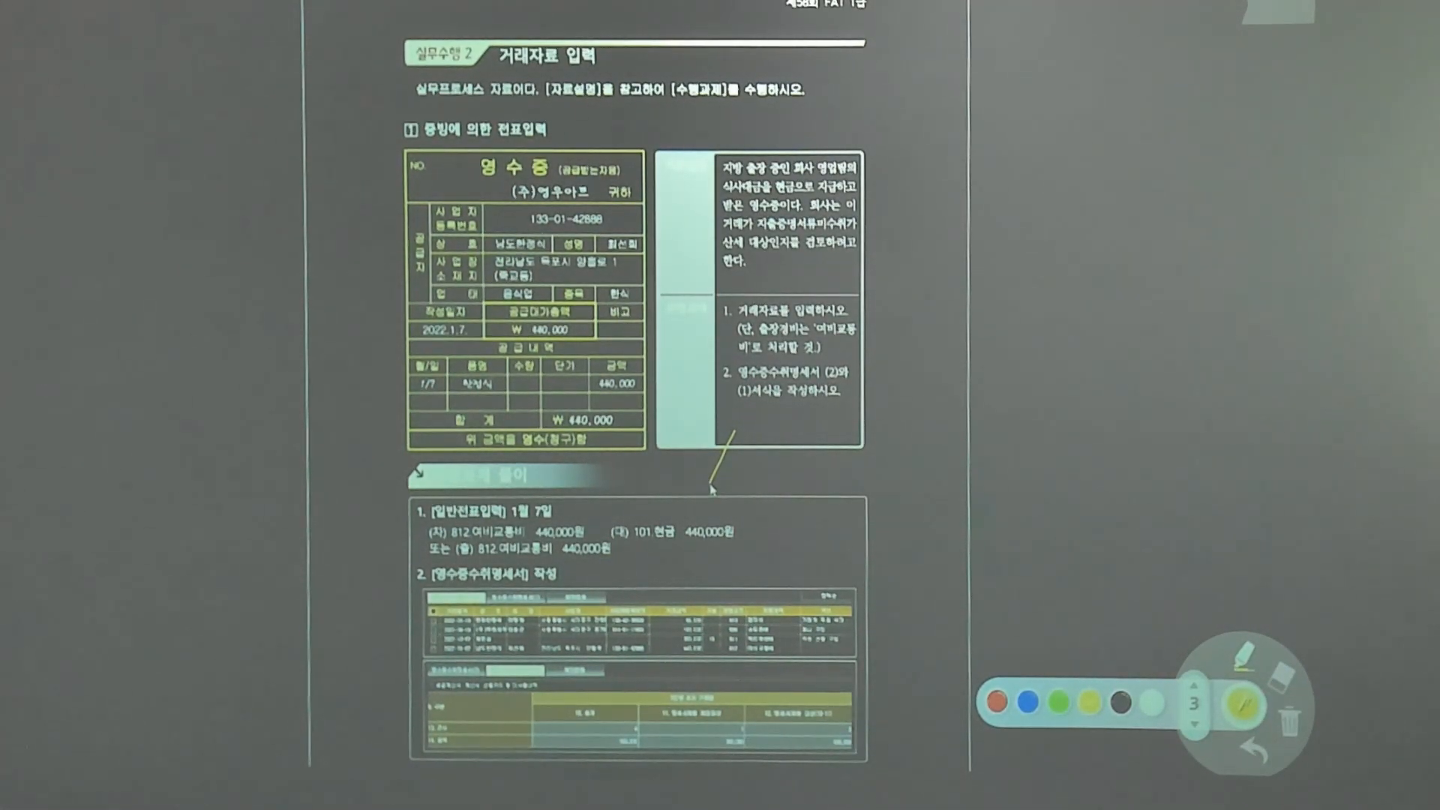
mouse_move(543, 452)
mouse_down()
mouse_move(540, 472)
mouse_move(575, 481)
mouse_move(601, 455)
mouse_up()
drag(593, 457, 606, 469)
drag(606, 471, 613, 475)
drag(622, 453, 623, 476)
mouse_move(612, 466)
mouse_down()
mouse_move(630, 481)
mouse_move(652, 470)
mouse_up()
mouse_move(651, 453)
mouse_down()
mouse_move(650, 480)
mouse_move(667, 481)
mouse_up()
drag(678, 457, 684, 473)
drag(691, 455, 698, 458)
drag(707, 457, 705, 459)
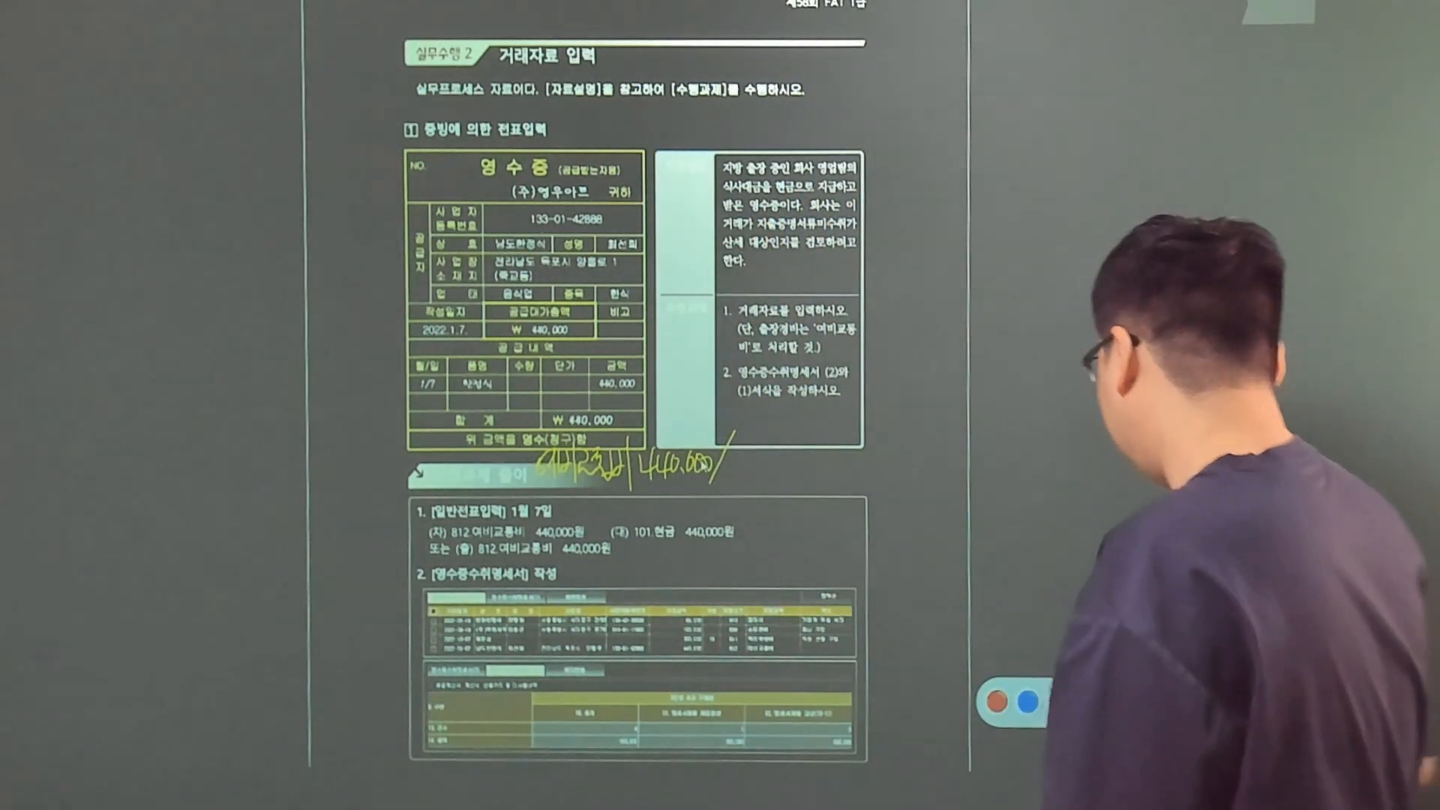
click(1151, 701)
drag(737, 446, 744, 453)
drag(738, 456, 741, 471)
drag(748, 455, 759, 462)
mouse_move(752, 465)
mouse_down()
mouse_move(764, 480)
mouse_move(772, 467)
mouse_move(836, 471)
mouse_up()
drag(846, 453, 860, 459)
drag(869, 452, 869, 460)
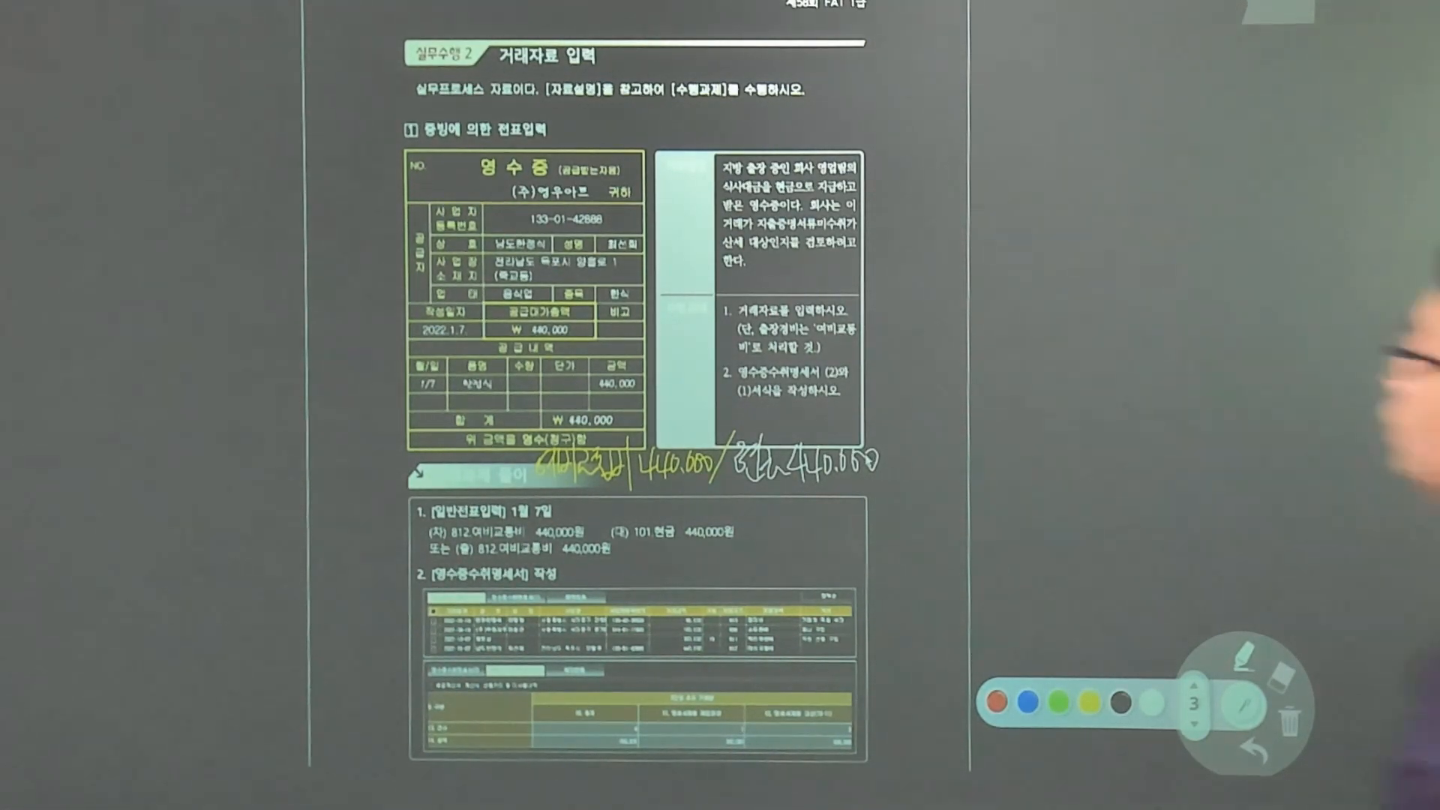
drag(734, 392, 836, 390)
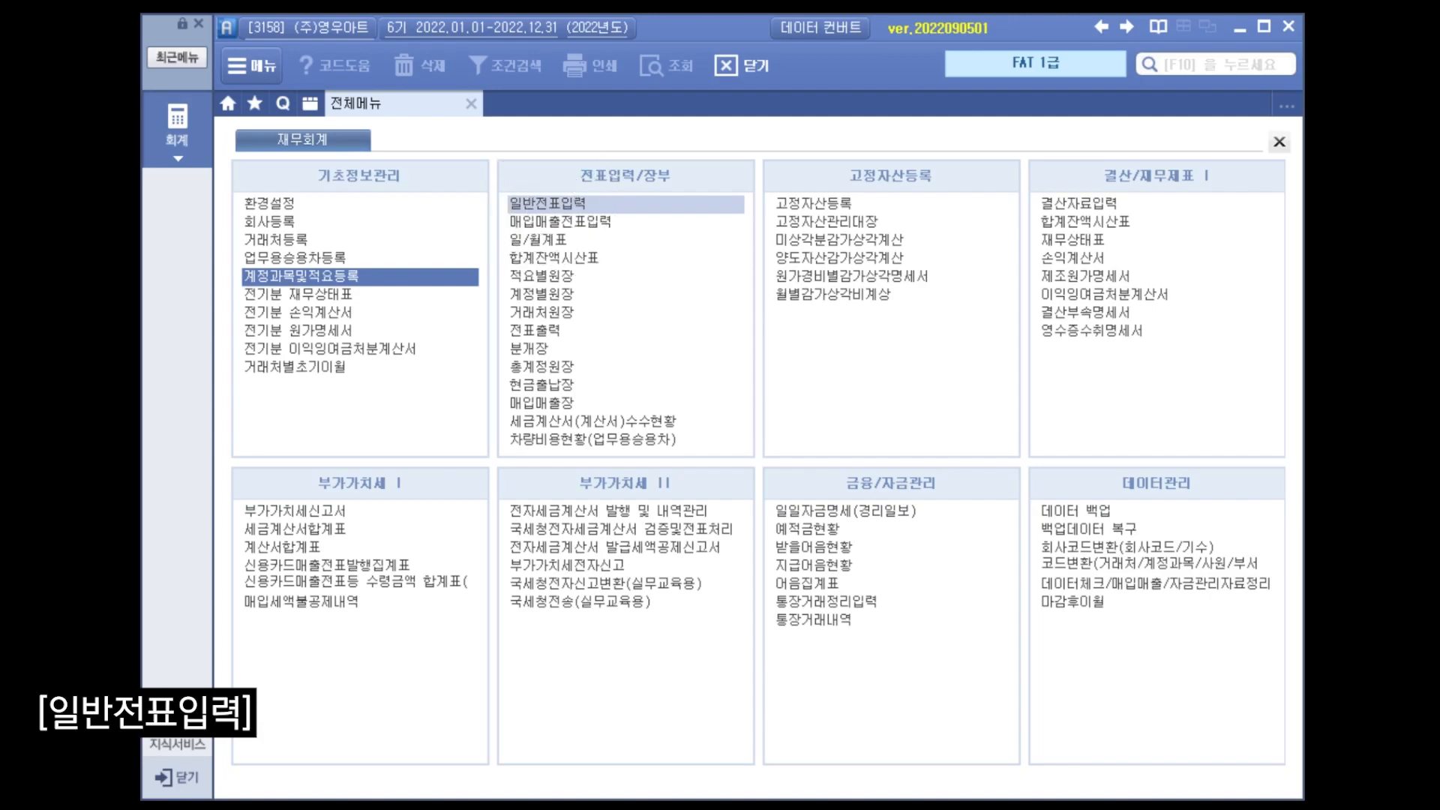
Open general voucher entry (일반전표입력) and enter a January 7 debit of 440,000 to account 812 여비교통비.
click(552, 208)
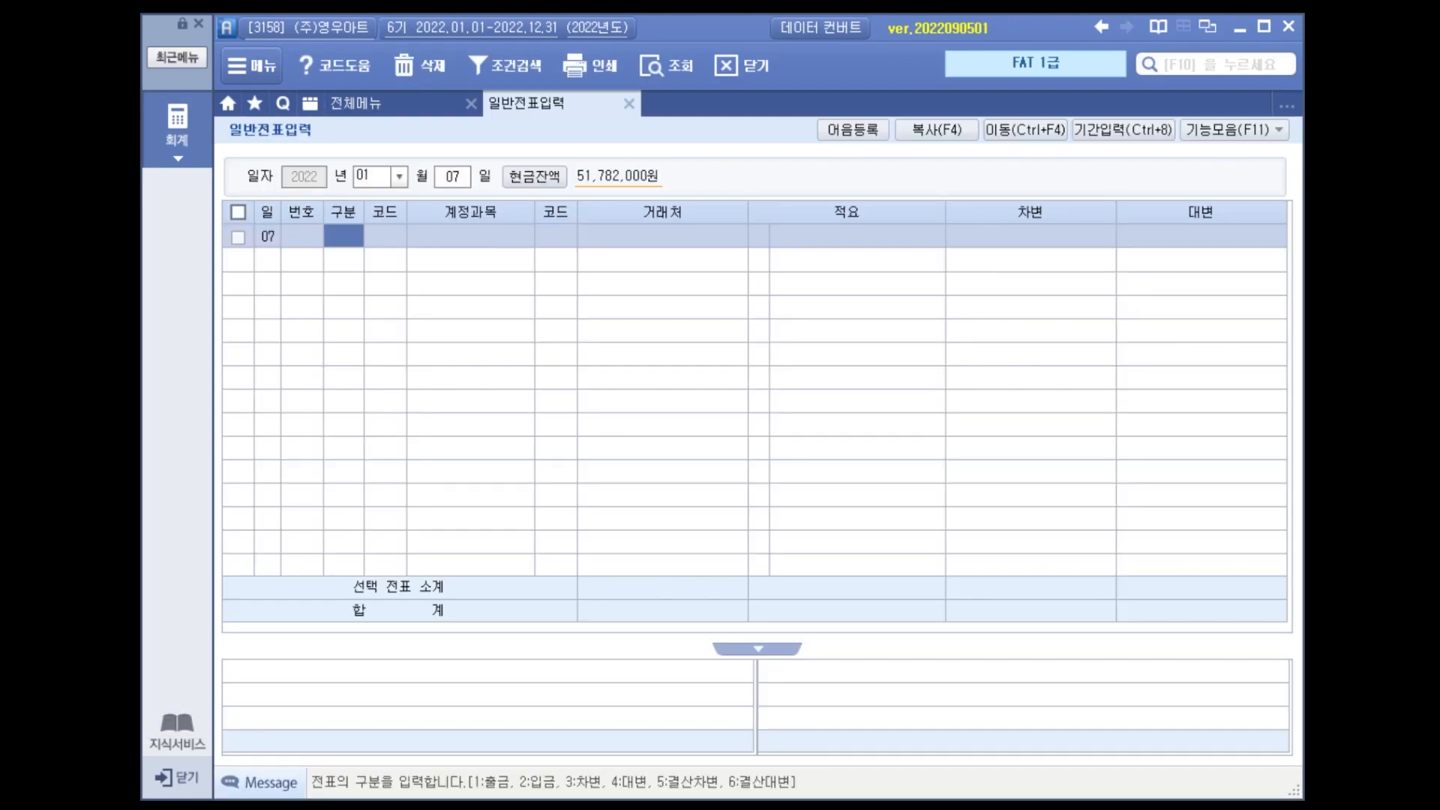
text(3)
key(Return)
text(812)
key(Return)
key(Return)
key(Return)
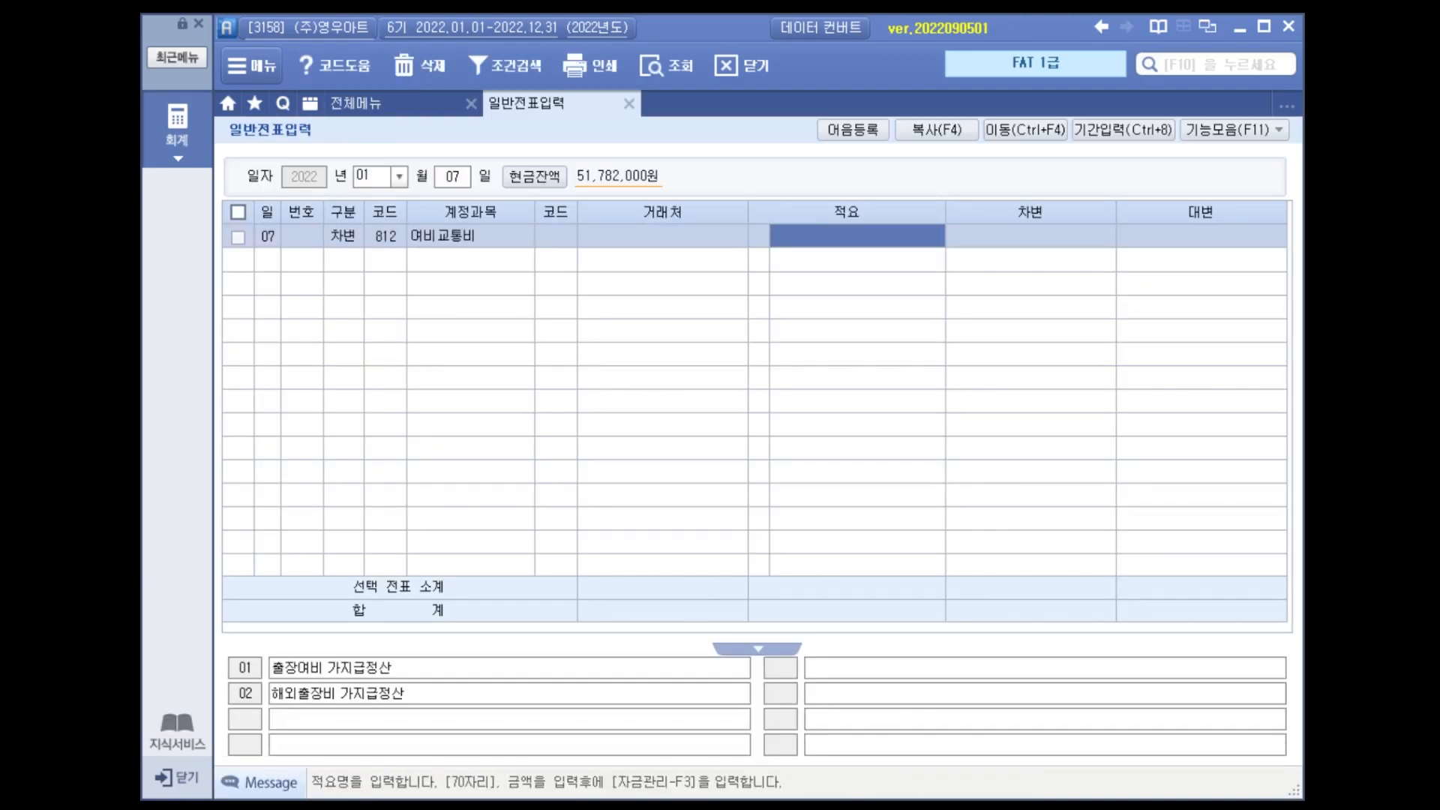
key(Return)
text(440)
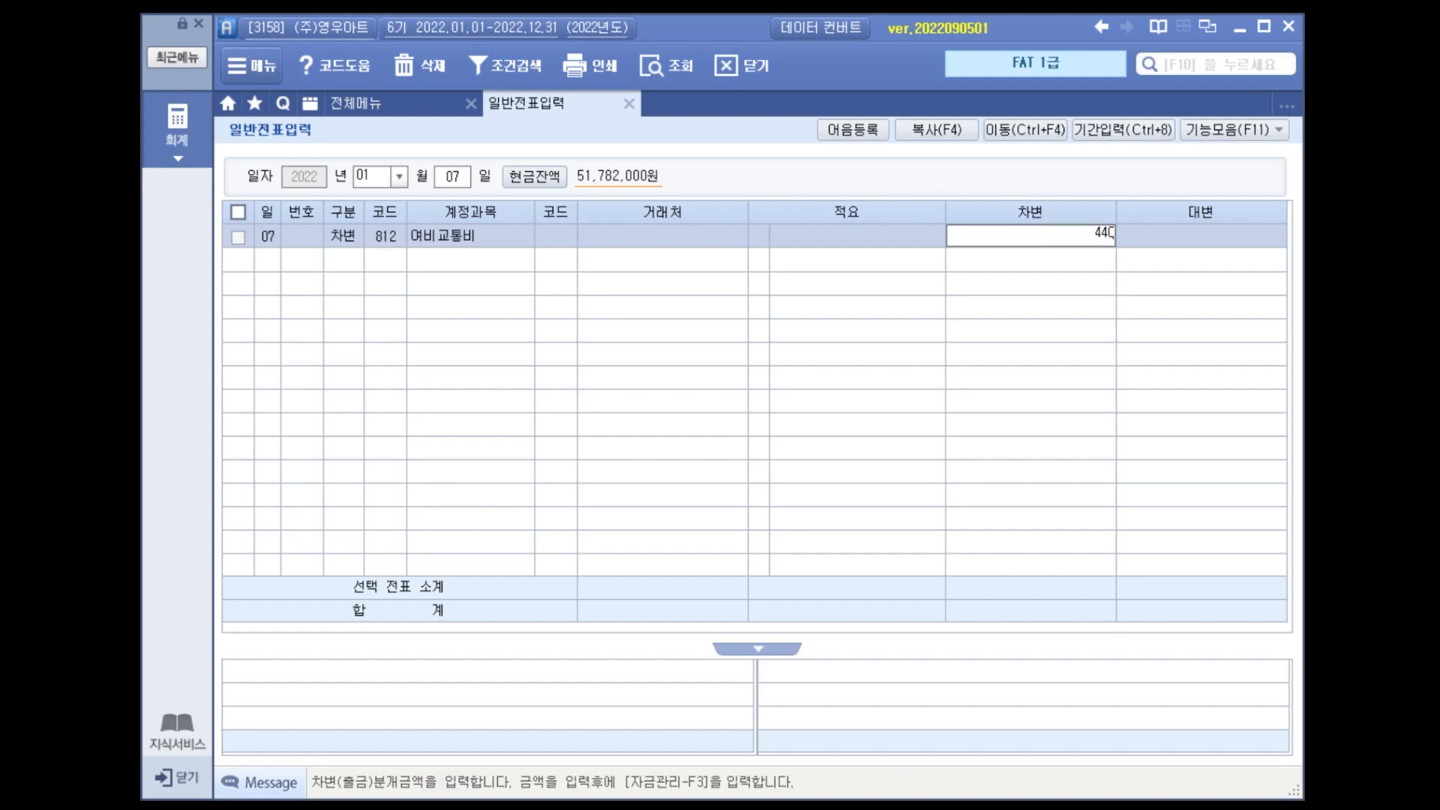
text(,000)
key(Return)
Add the matching January 7 credit line of 440,000 to account 101 현금.
text(4)
key(Return)
text(101)
key(Return)
key(Return)
key(Return)
key(Return)
text(440,)
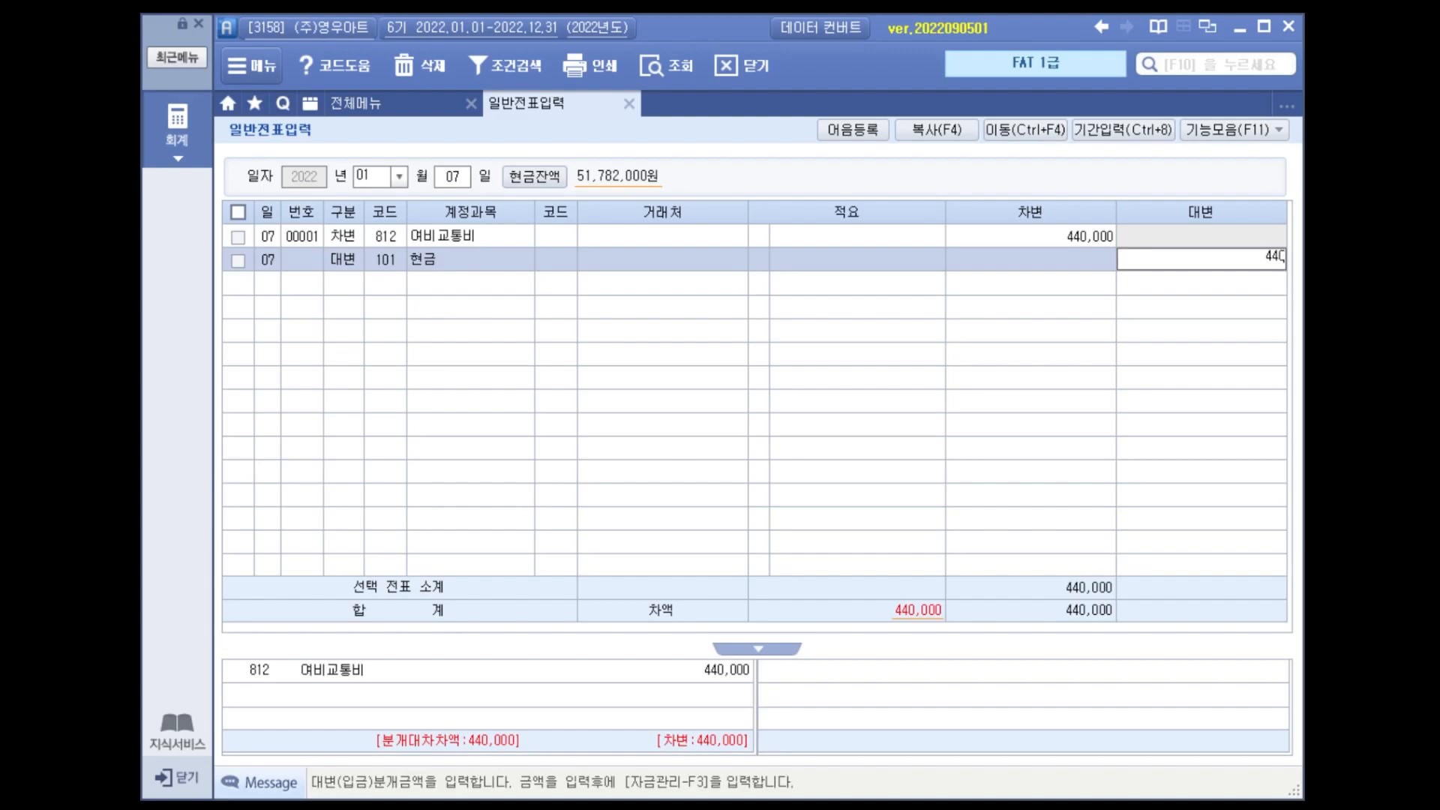
text(000)
key(Return)
key(Up)
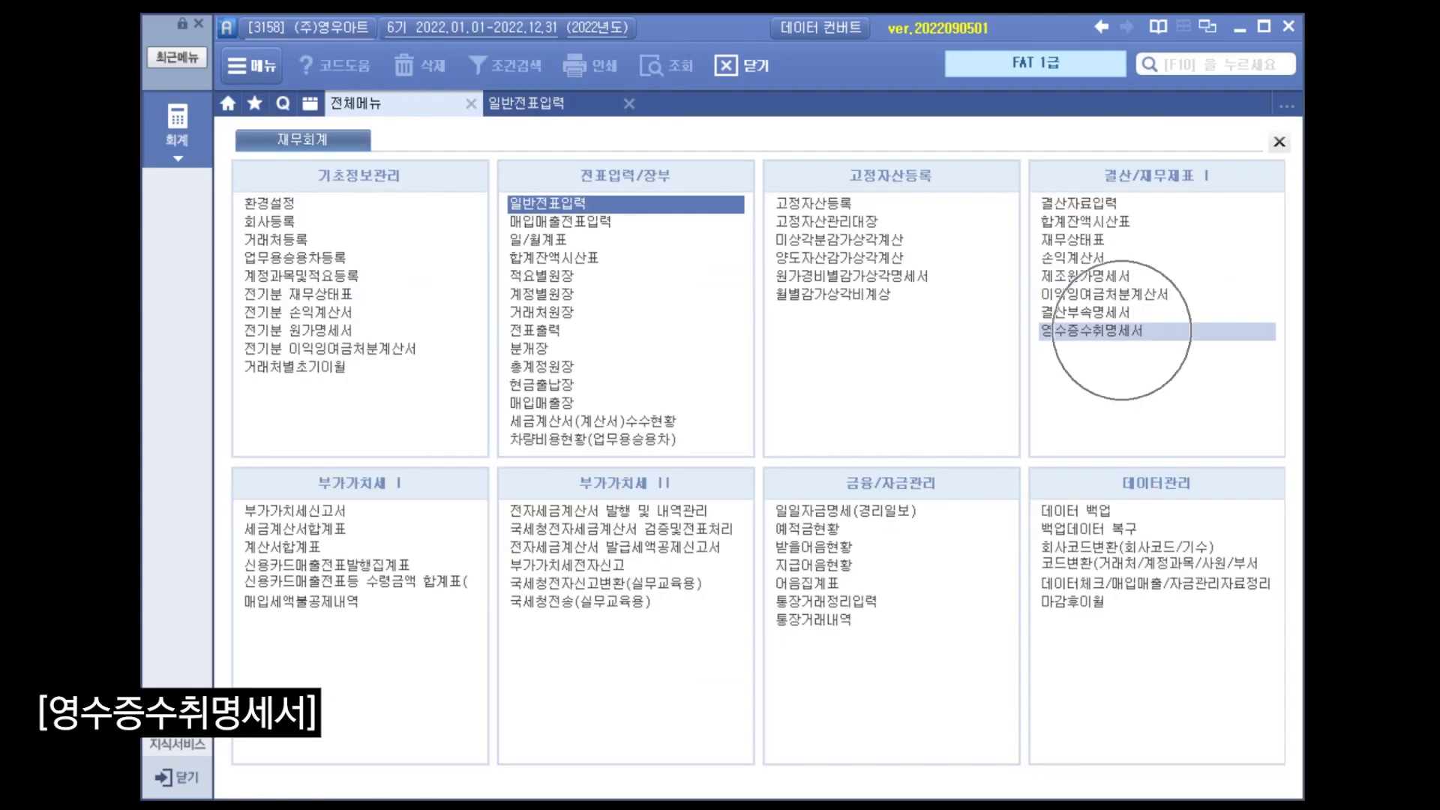
Open the receipt statement (영수증수취명세서) and start a new row in form (2) dated 2022-01-07 with trade name 남도한정식.
click(1092, 331)
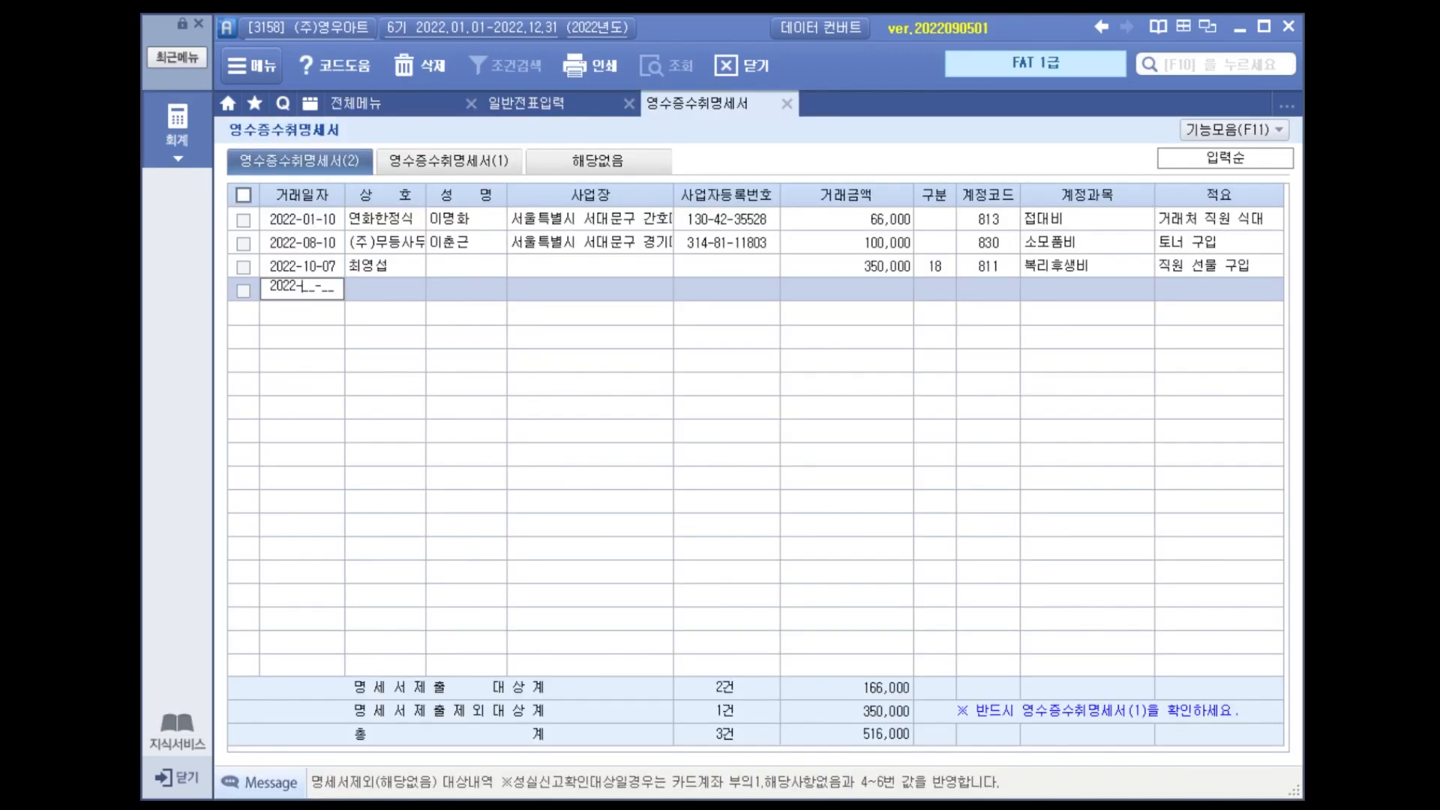
text(01-07)
key(Return)
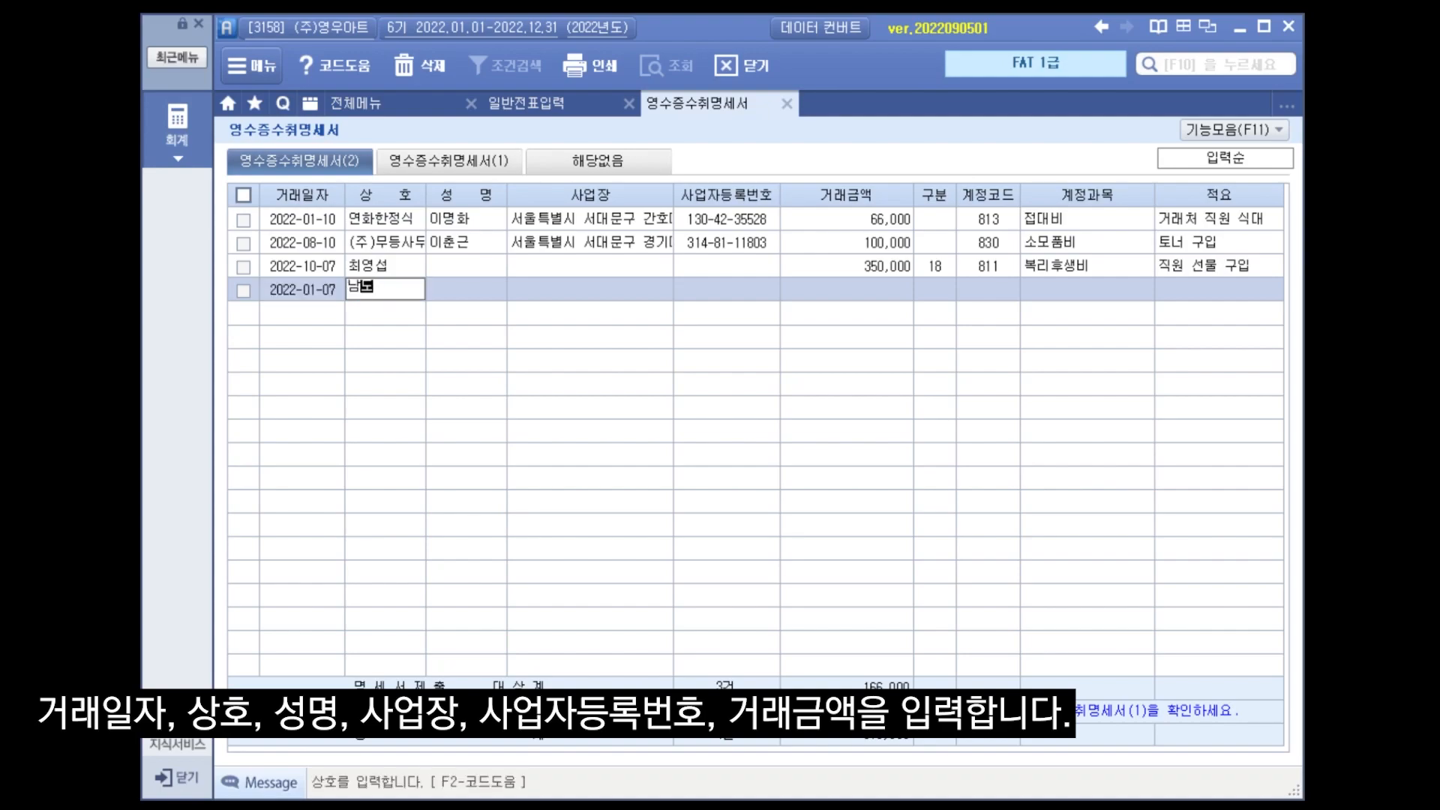
text(남도한정식)
key(Return)
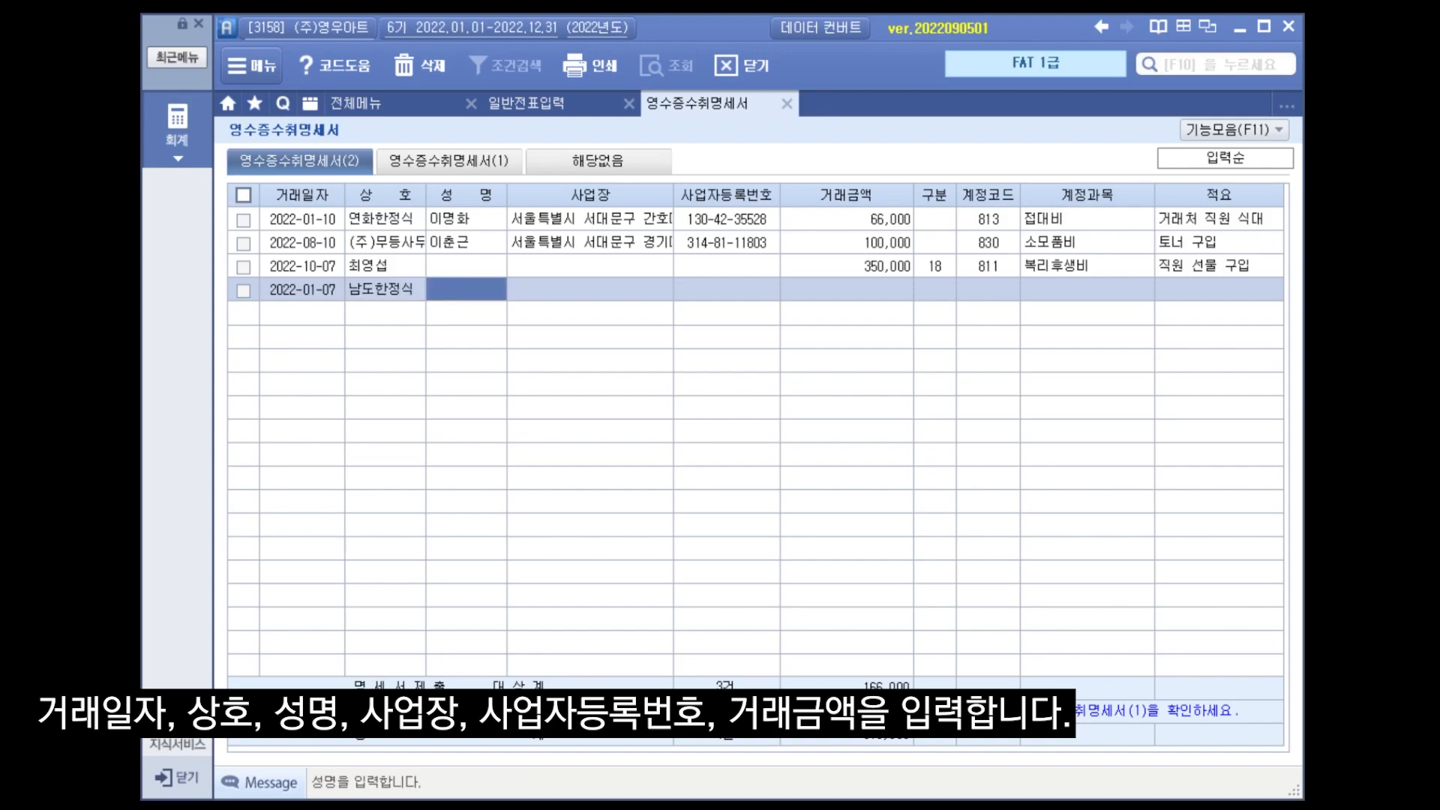
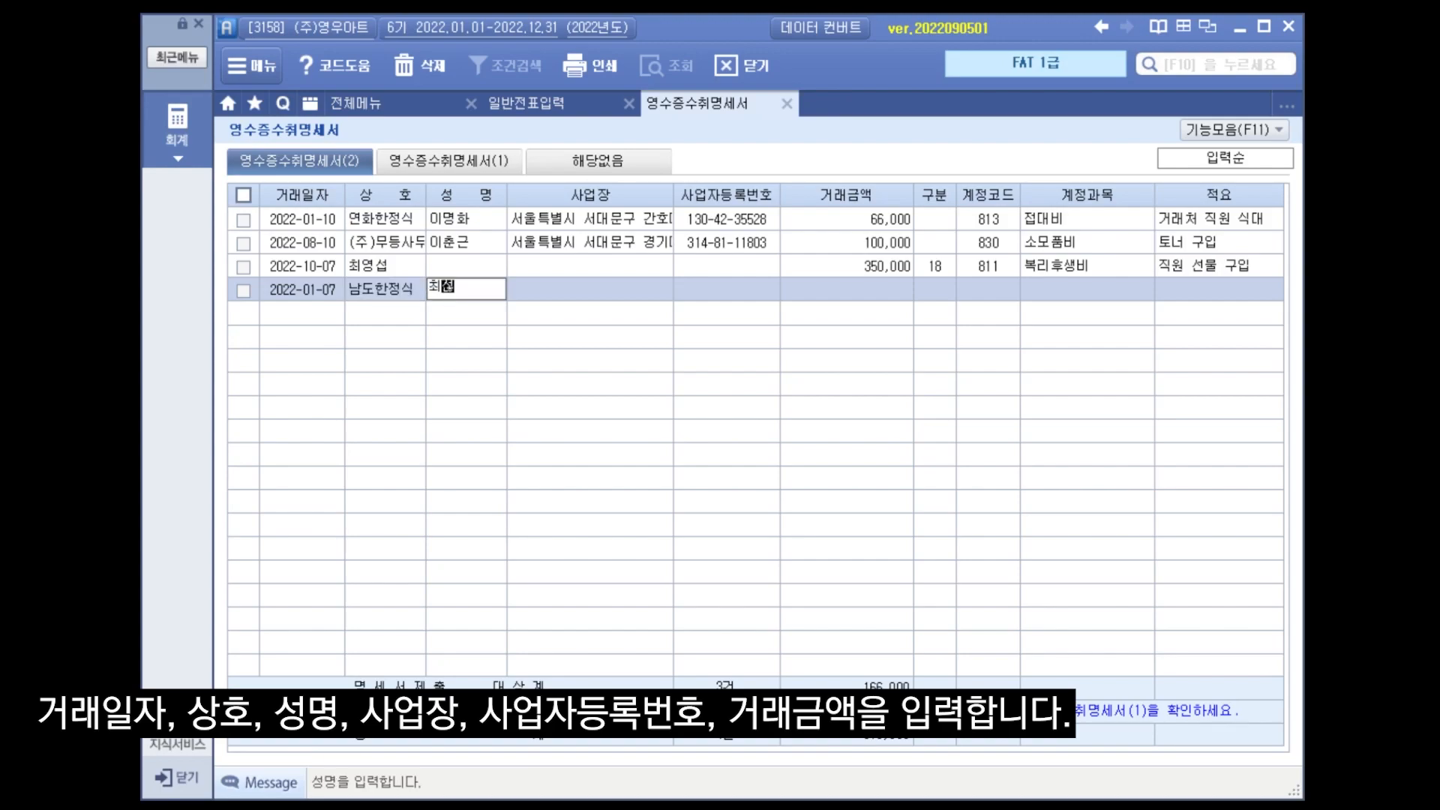
Fill in the representative's name and the business address for the 남도한정식 row.
key(Return)
text(서)
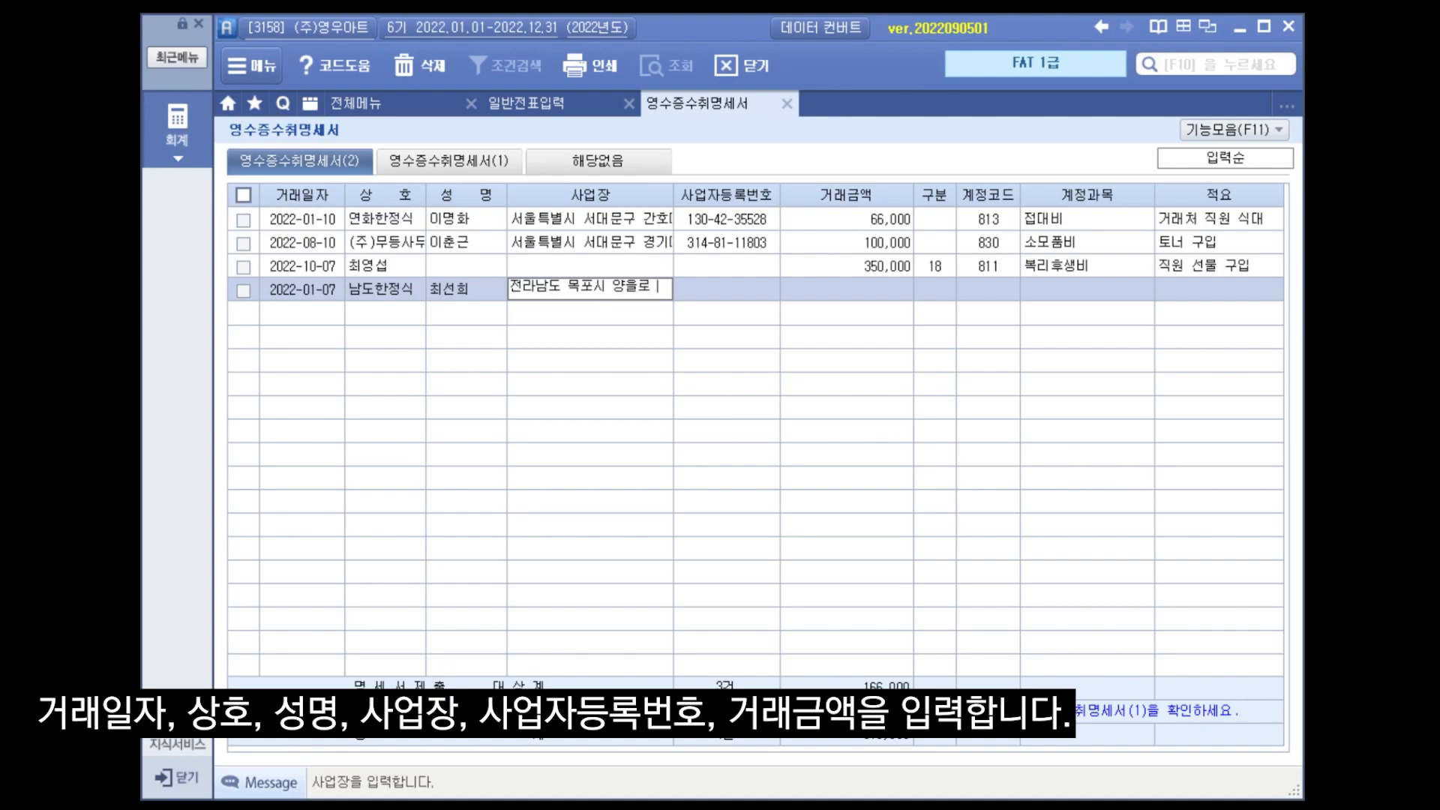
text(()
text(ㅈ)
text(교동))
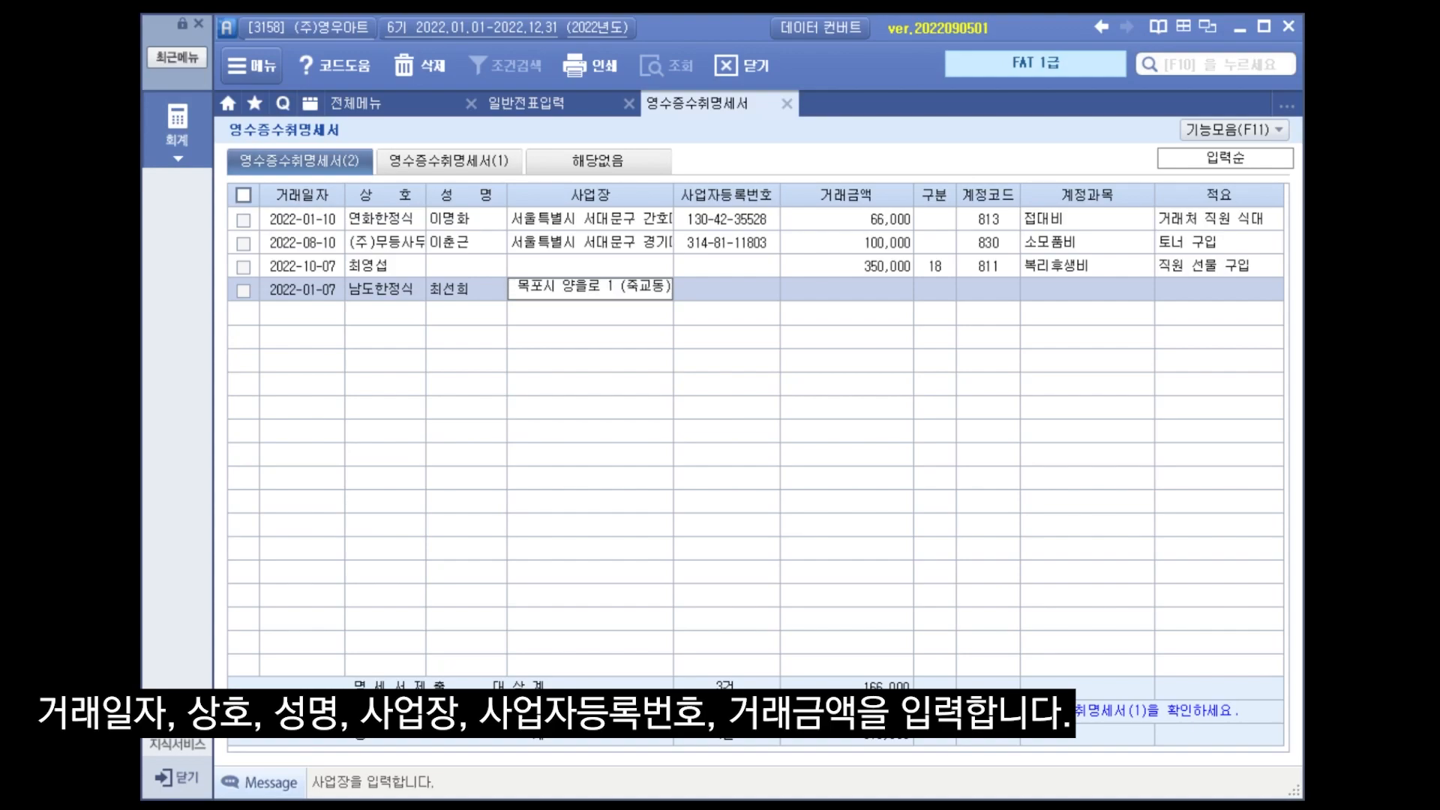
key(Return)
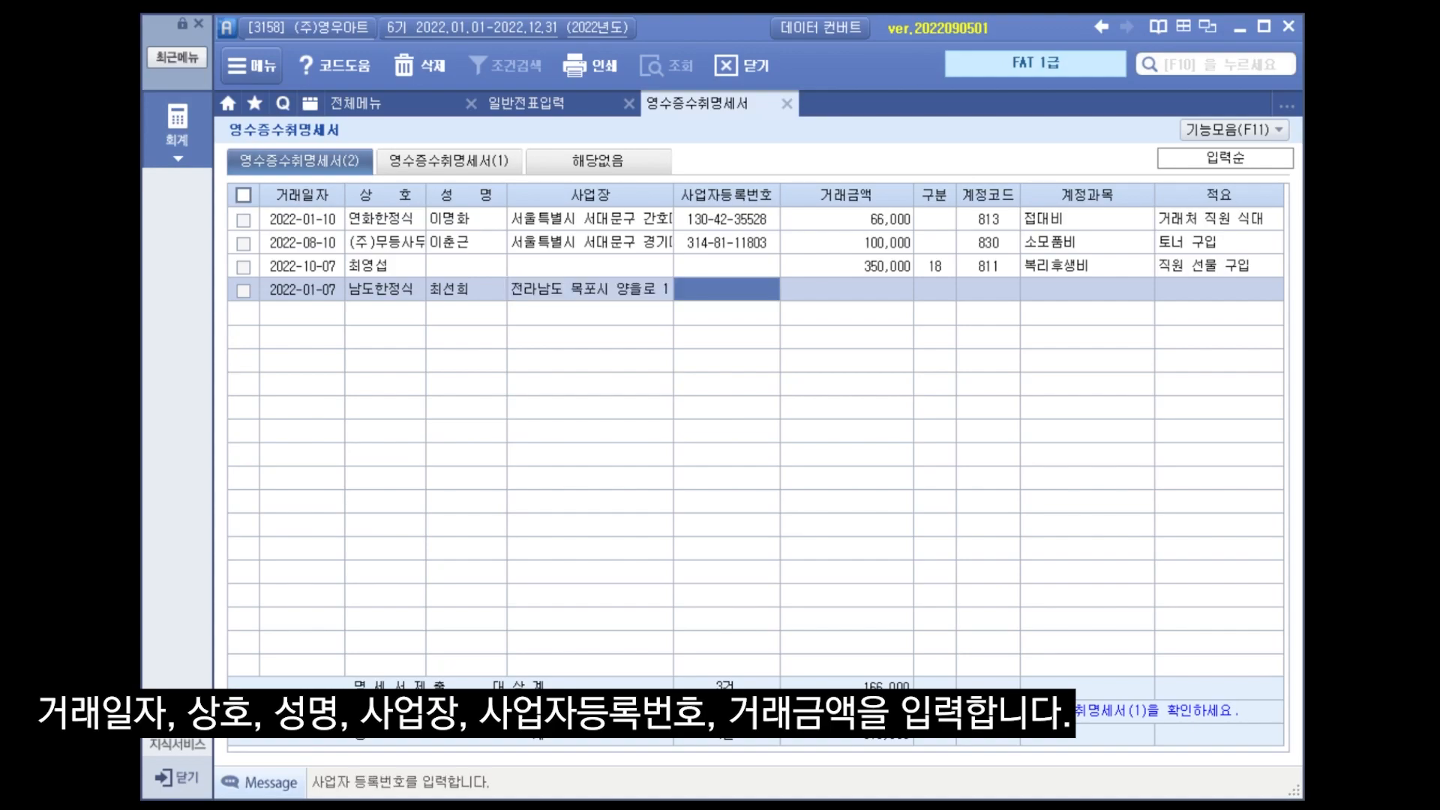
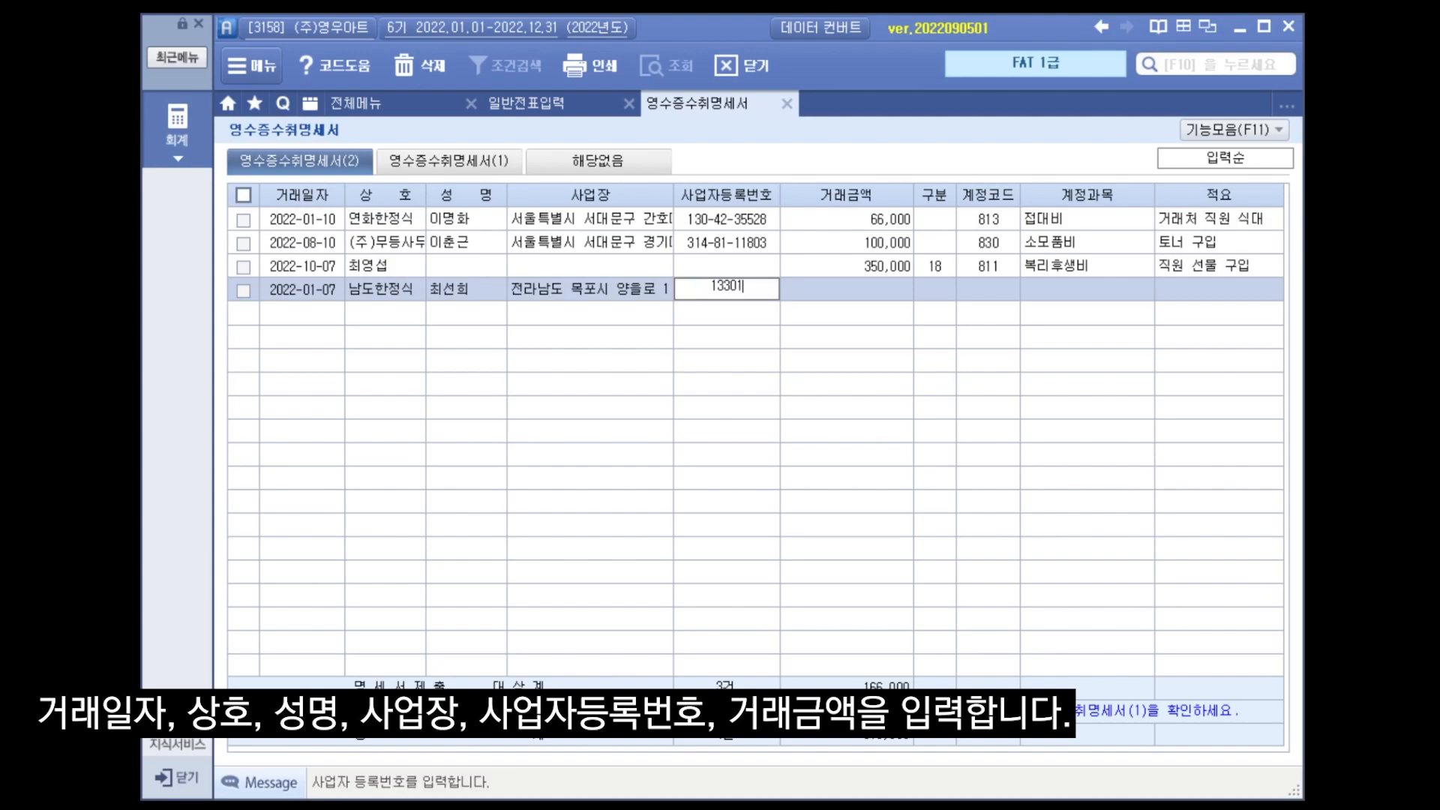
Enter the business registration number, a transaction amount of 440,000 and account 812 여비교통비 for the 남도한정식 row.
key(Return)
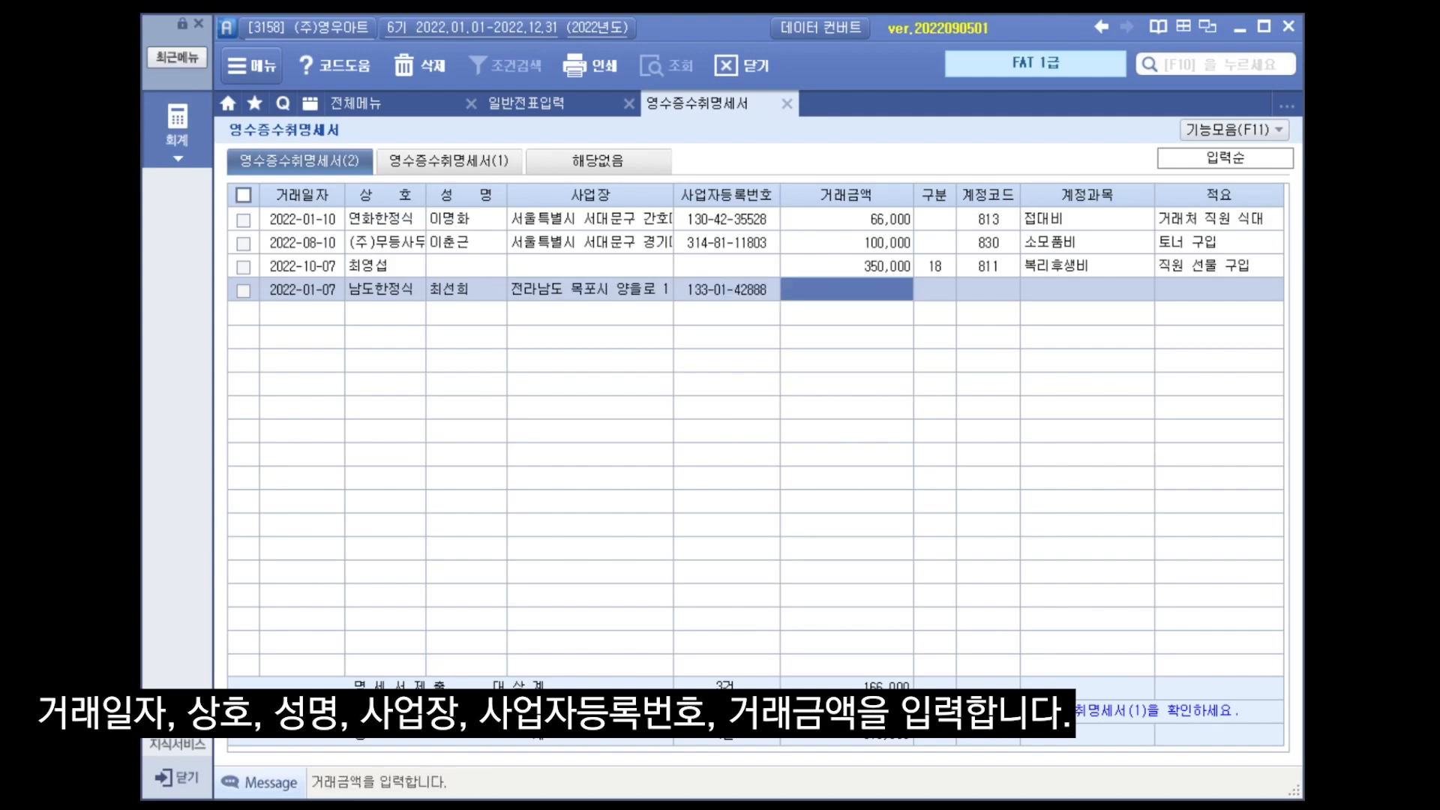
text(440)
key(Return)
key(Return)
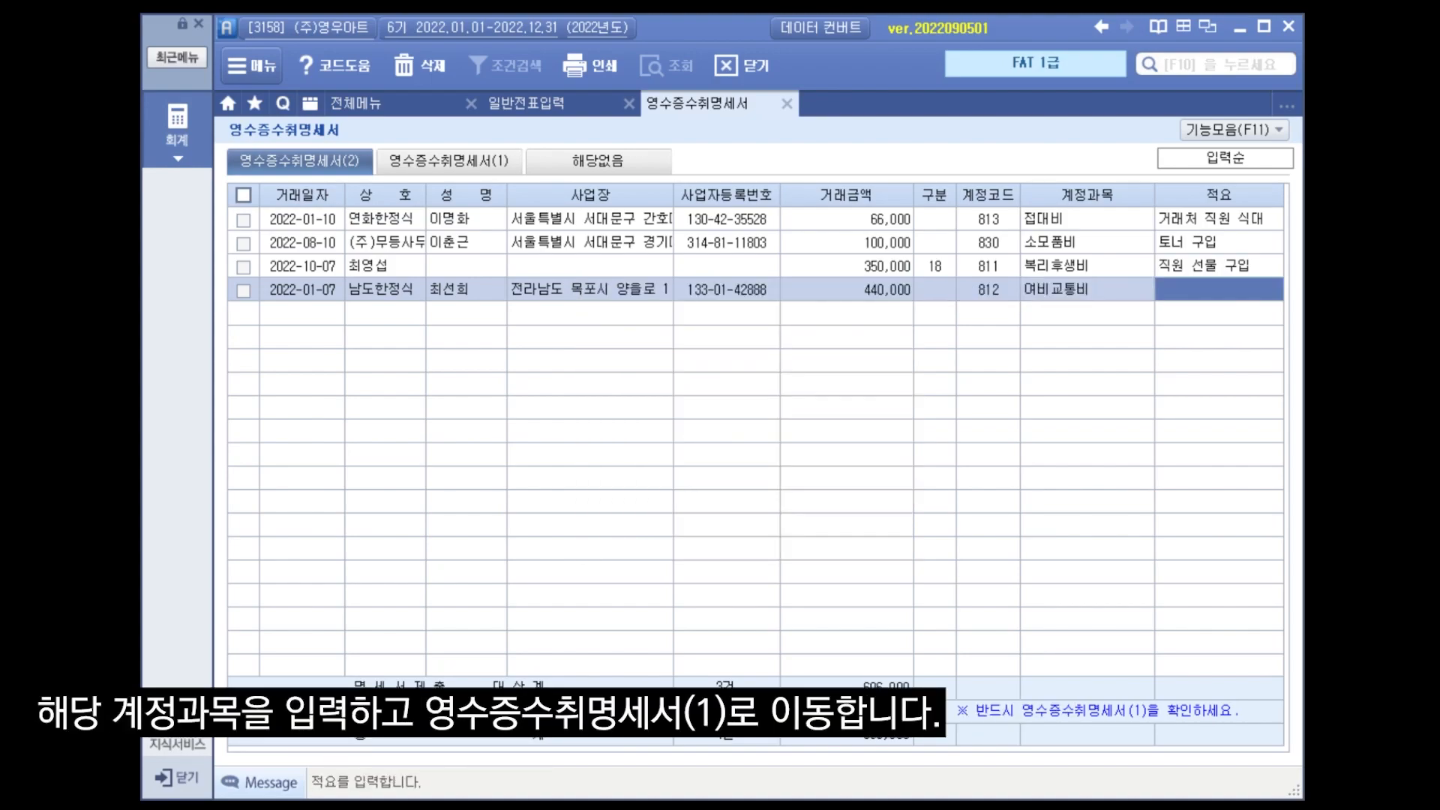
Switch to 영수증수취명세서(1) and load the data from form (2) into it.
click(449, 161)
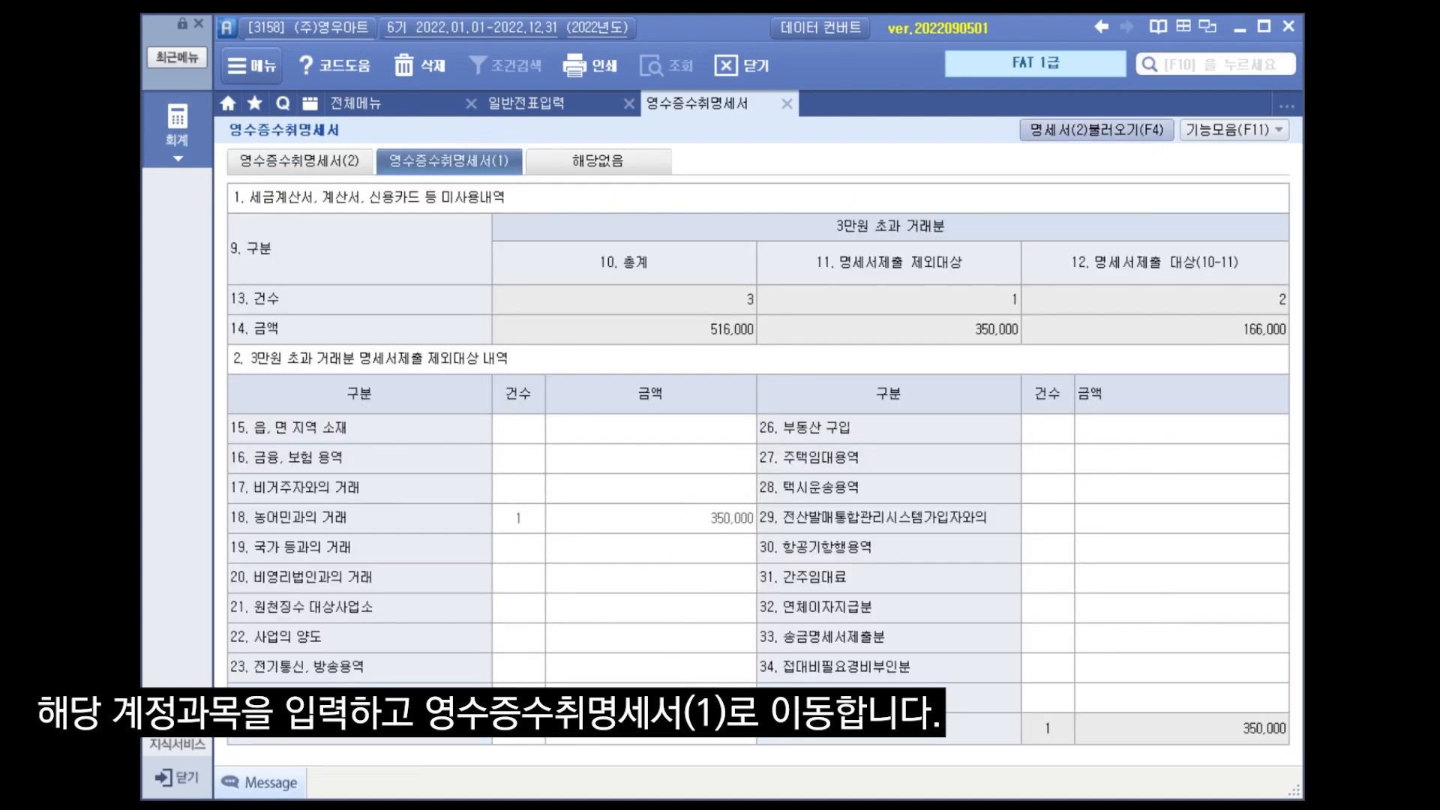
click(1107, 135)
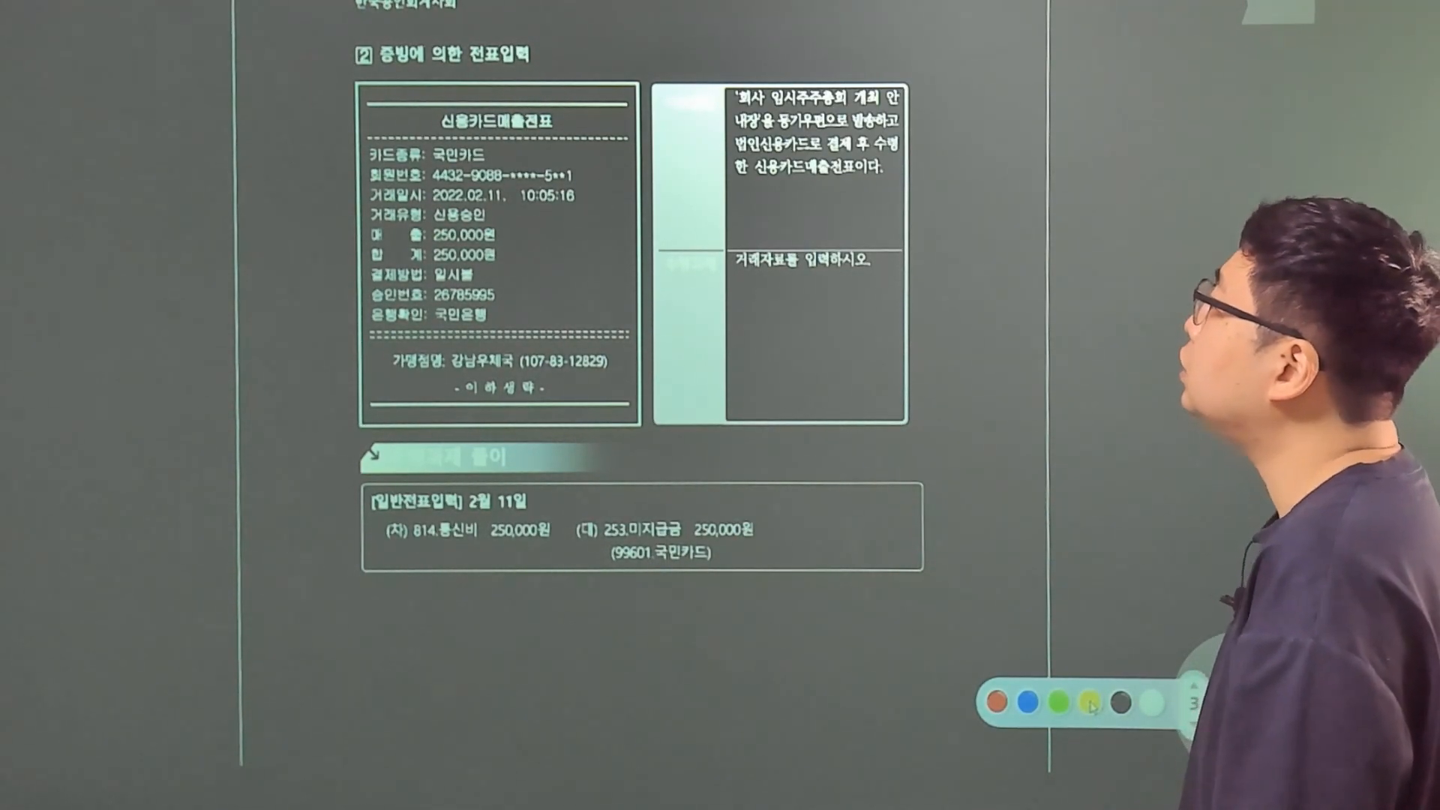
drag(763, 412, 721, 473)
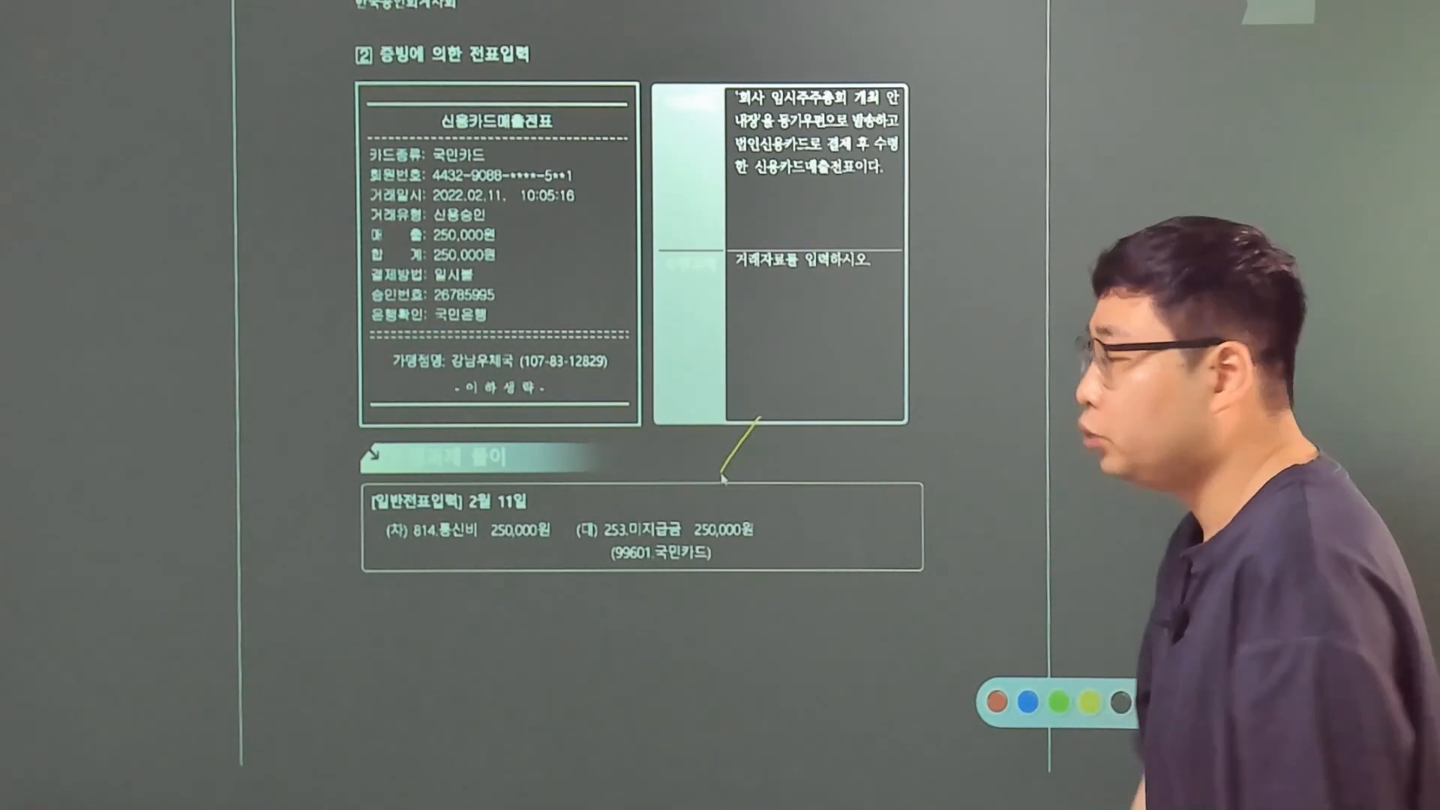
mouse_move(530, 431)
mouse_down()
mouse_move(552, 467)
mouse_move(565, 452)
mouse_up()
drag(557, 452, 575, 456)
mouse_move(583, 433)
mouse_down()
mouse_move(591, 477)
mouse_move(620, 447)
mouse_move(628, 459)
mouse_up()
mouse_move(636, 443)
mouse_down()
mouse_move(632, 461)
mouse_move(648, 440)
mouse_up()
drag(652, 444, 653, 446)
drag(661, 457, 659, 462)
drag(670, 440, 668, 452)
drag(683, 440, 694, 444)
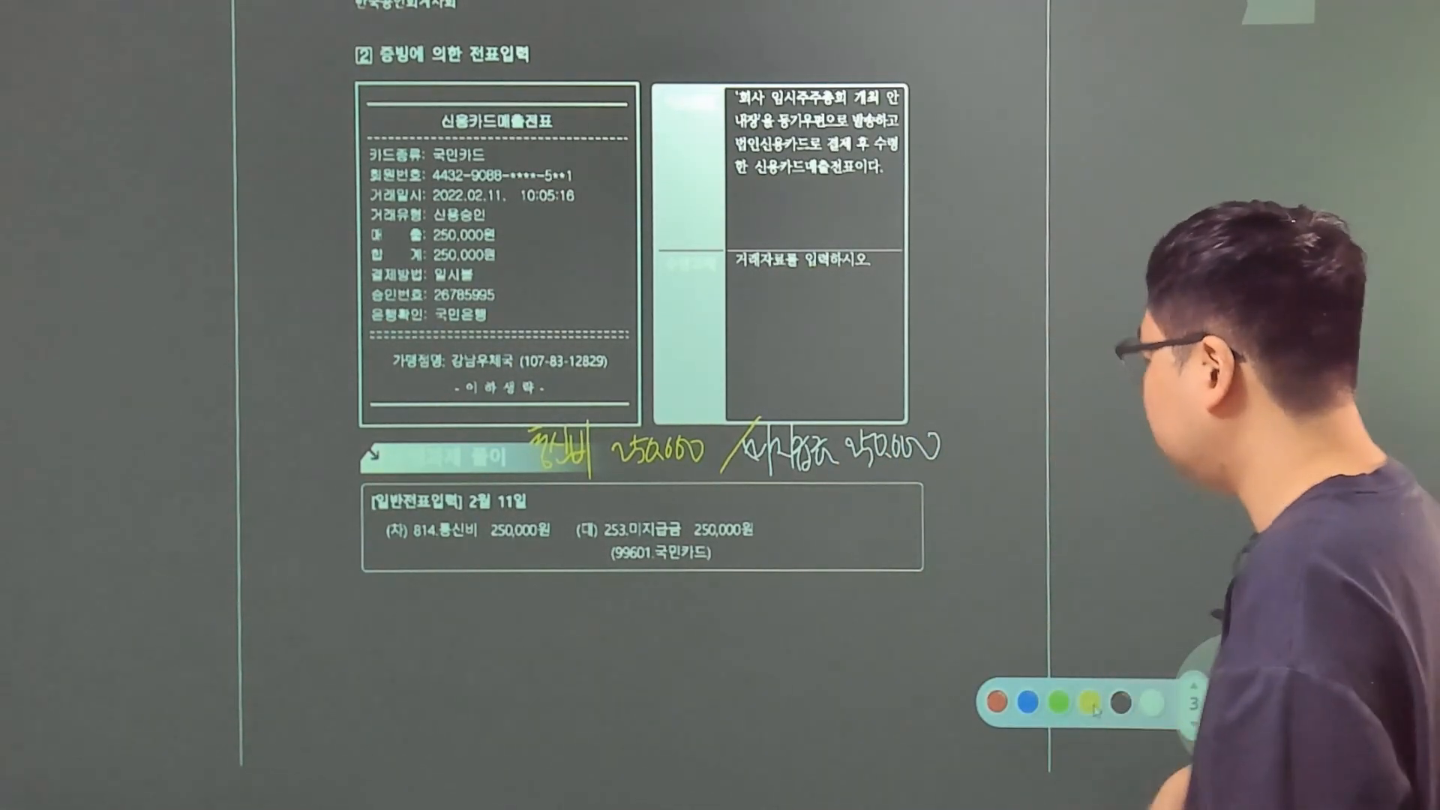
mouse_move(784, 426)
mouse_down()
mouse_move(745, 441)
mouse_move(817, 469)
mouse_move(744, 439)
mouse_up()
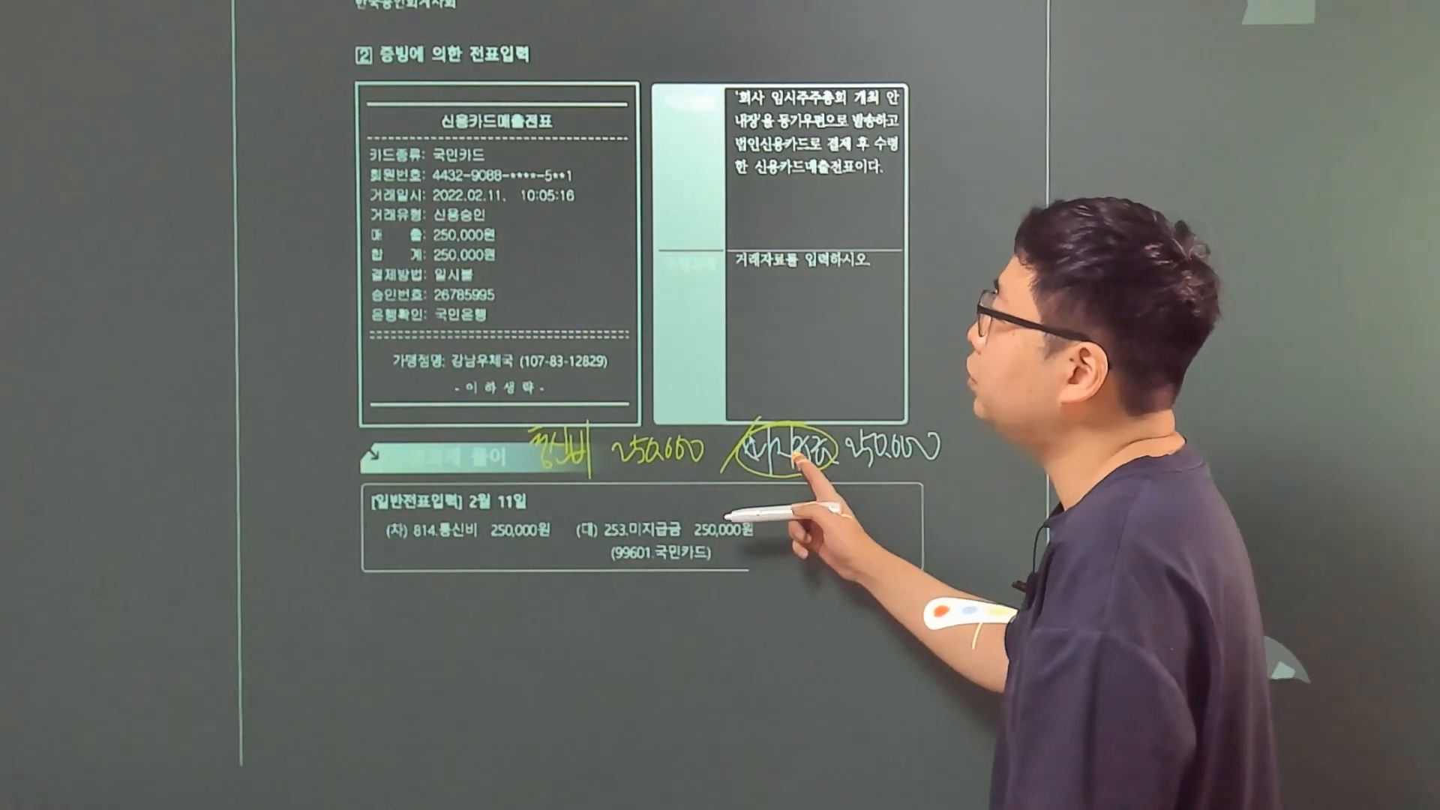
drag(430, 158, 484, 158)
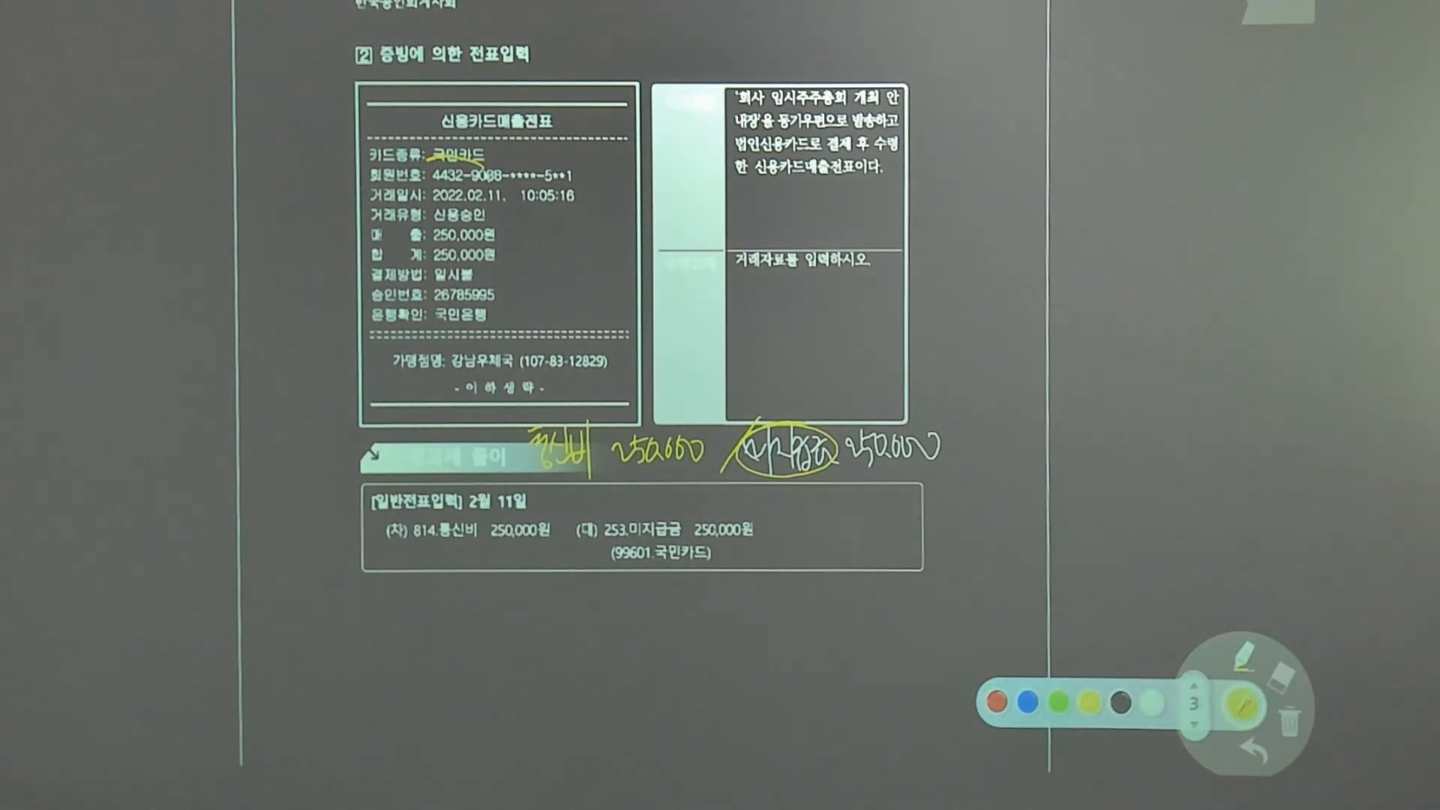
Enter a February 11 debit of 250,000 to account 814 통신비 in general voucher entry.
text(3)
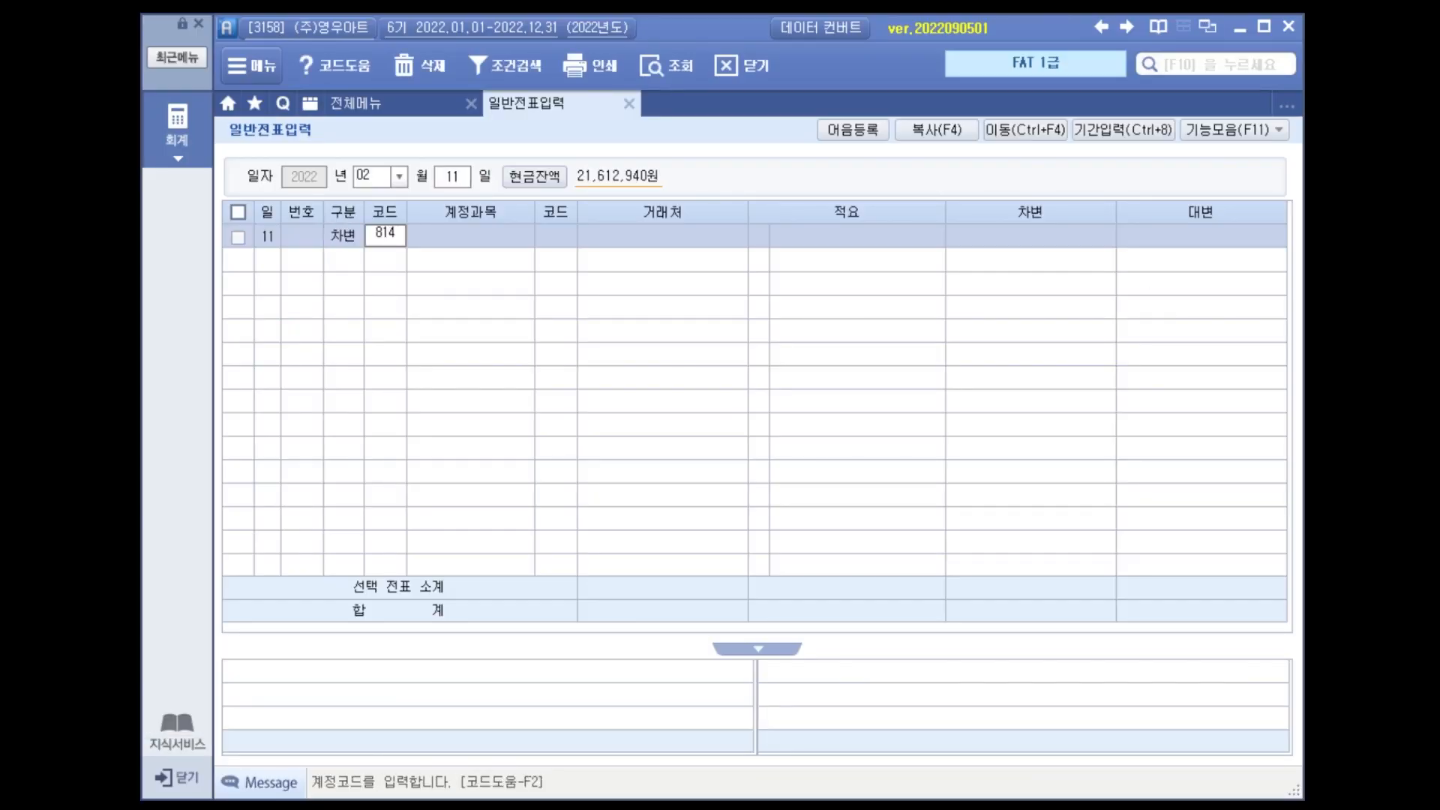
text(814)
key(Return)
key(Return)
key(Return)
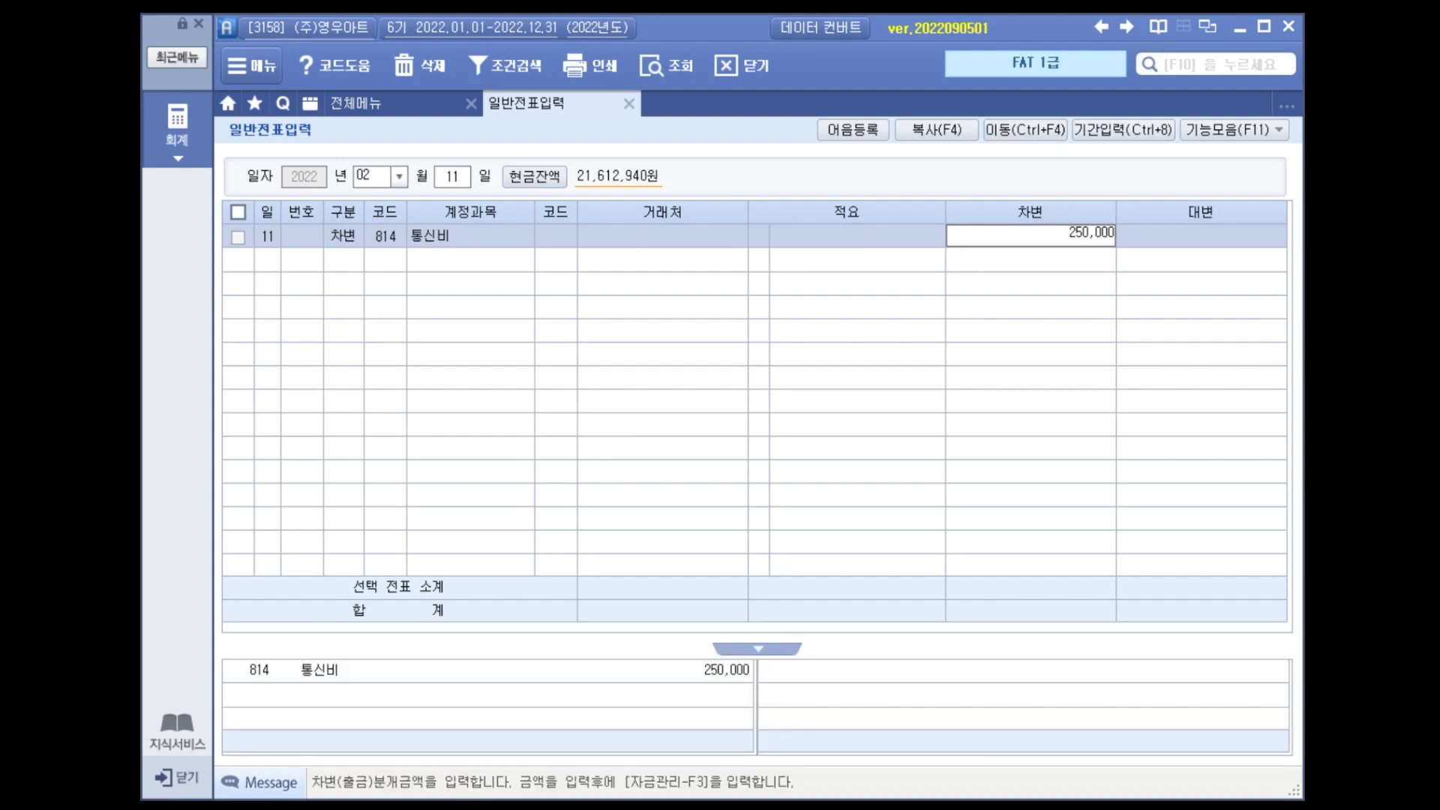
key(Return)
Add the matching February 11 credit line of 250,000 to account 253 미지급금.
text(253)
key(Return)
key(Return)
key(Return)
text(250,000)
key(Return)
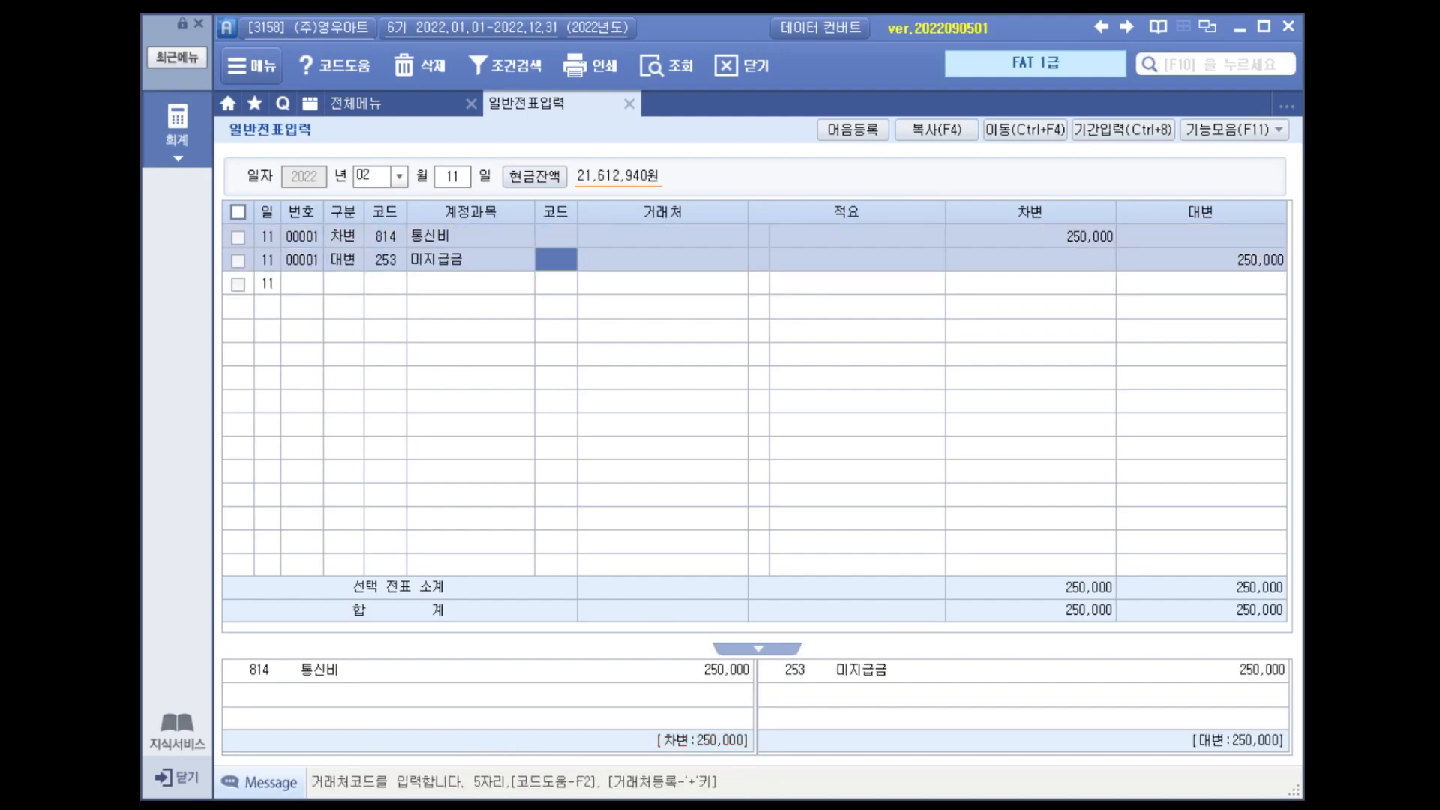
Look up 국민 and assign 국민카드 as the trading partner of the 미지급금 credit line.
text(국민)
key(Return)
key(Down)
key(Down)
key(Down)
key(Down)
key(Return)
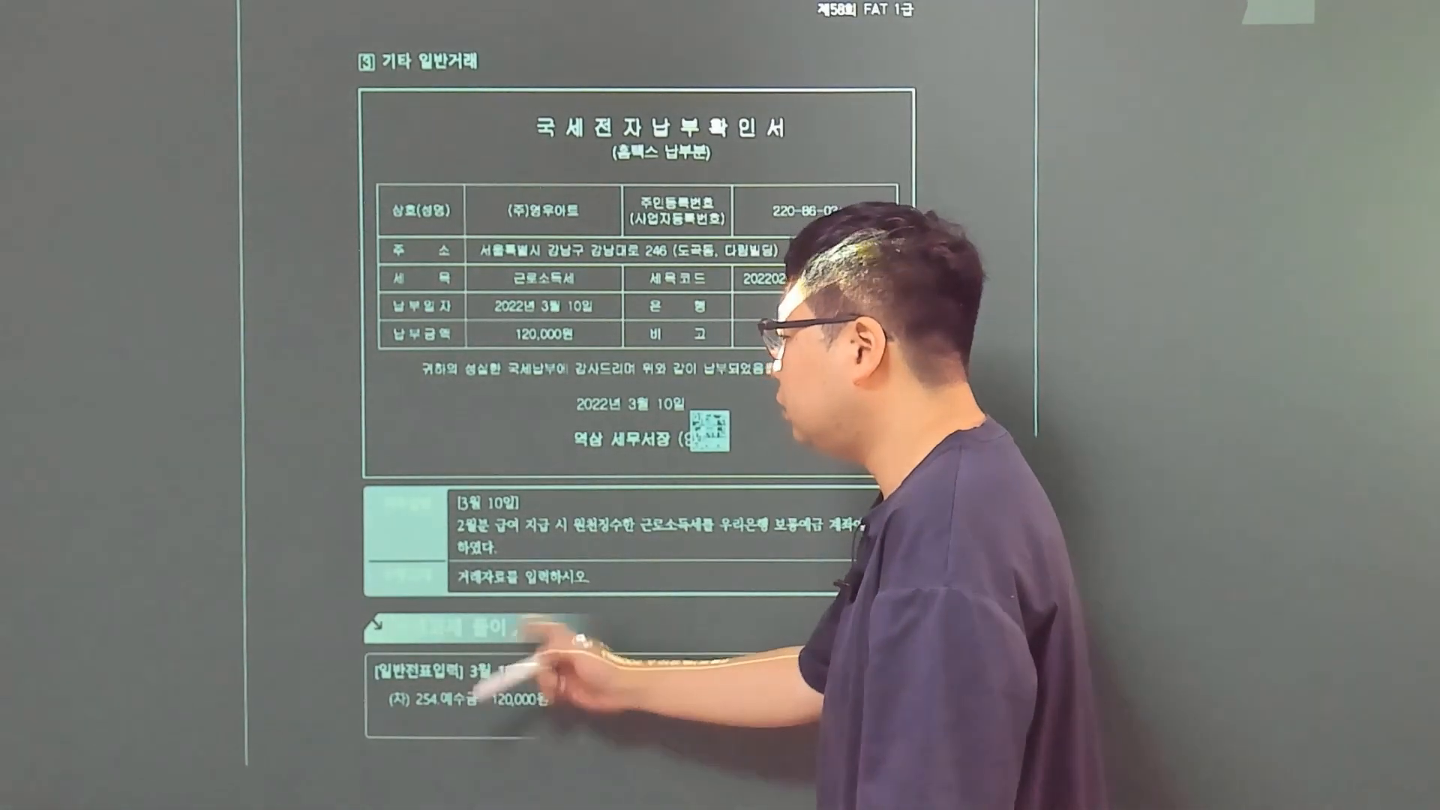
mouse_move(512, 510)
mouse_down()
mouse_move(508, 484)
mouse_move(515, 517)
mouse_up()
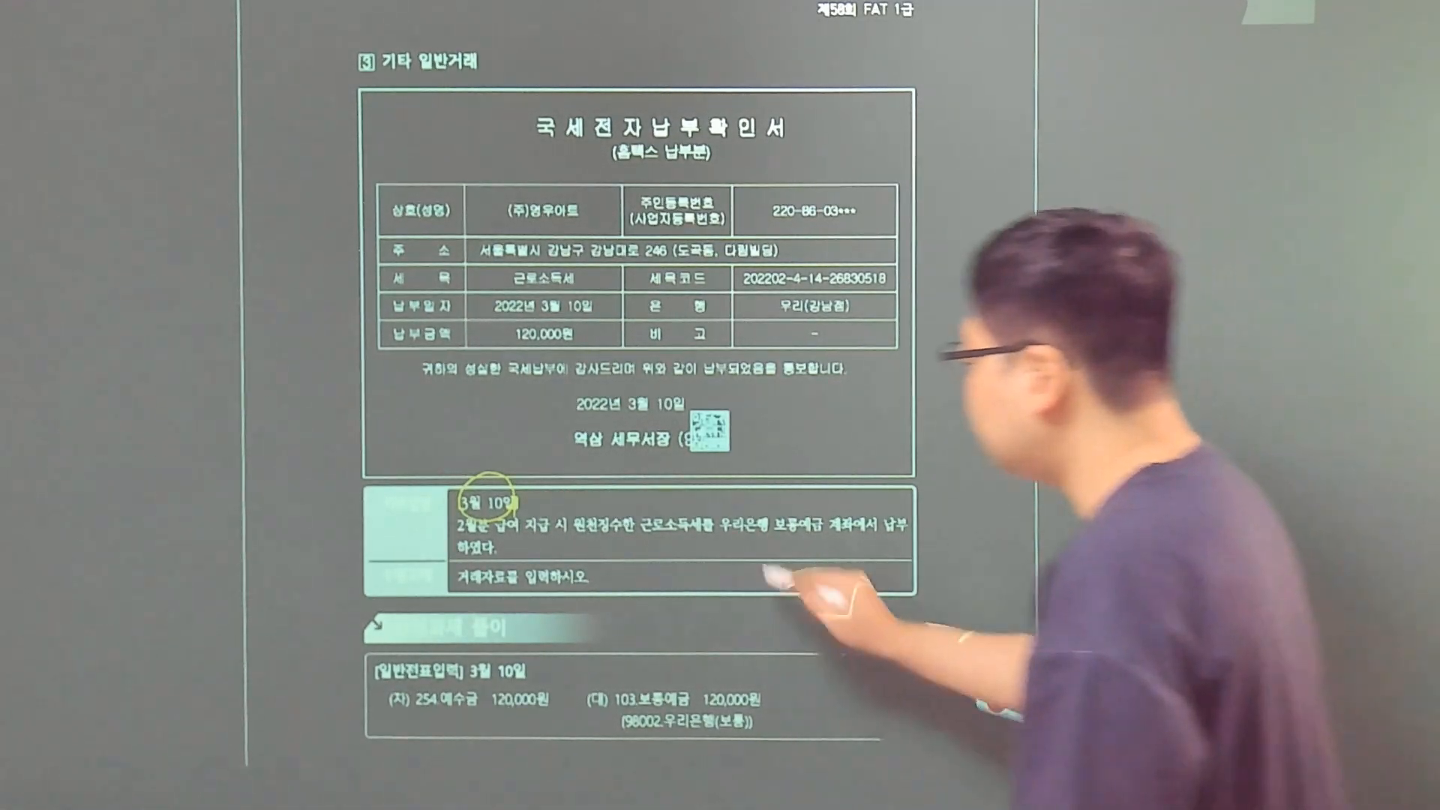
drag(766, 544, 740, 597)
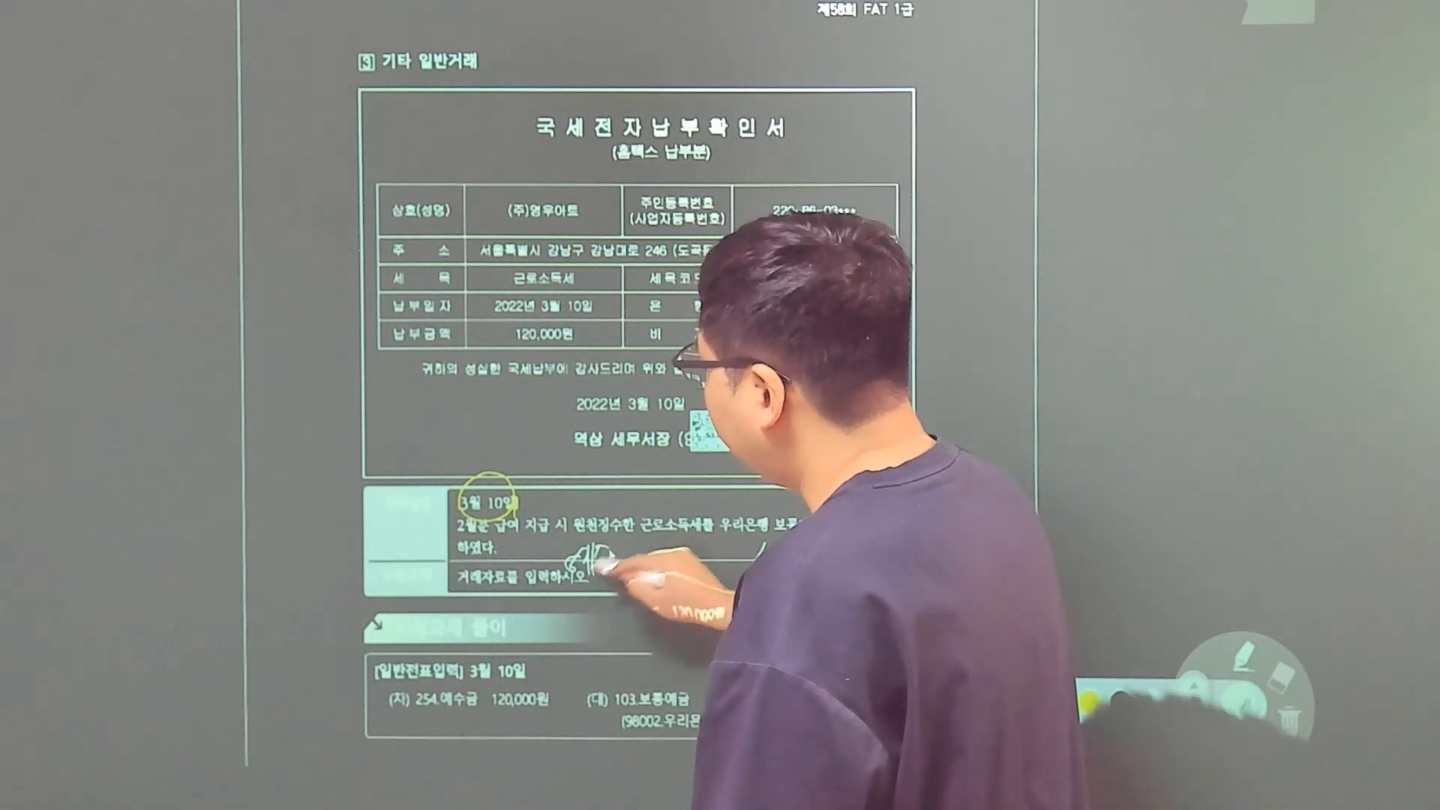
drag(616, 580, 635, 576)
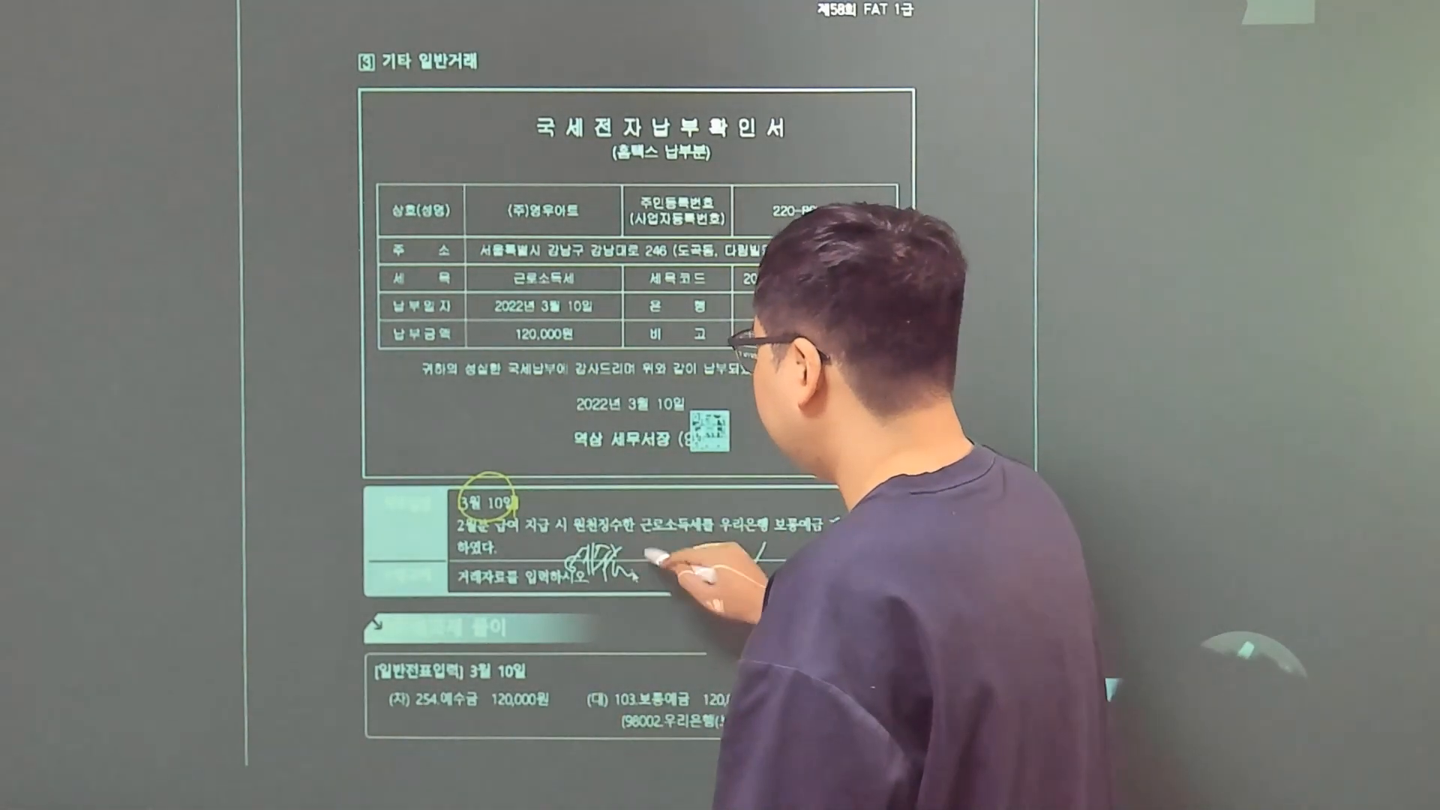
drag(676, 551, 679, 551)
drag(688, 564, 687, 568)
drag(699, 549, 734, 546)
drag(765, 544, 740, 596)
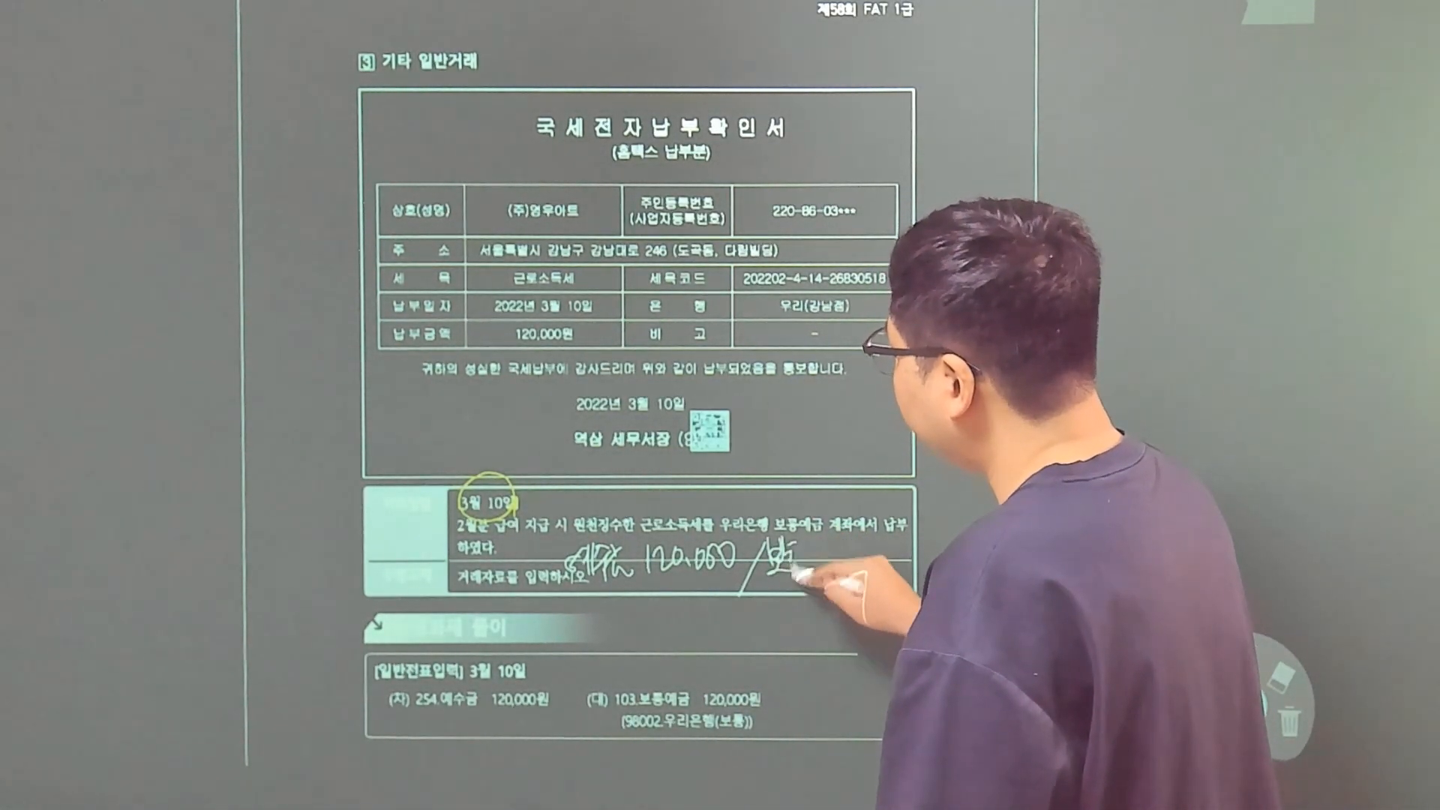
mouse_move(856, 545)
mouse_down()
mouse_move(856, 574)
mouse_move(876, 571)
mouse_up()
mouse_move(880, 551)
mouse_down()
mouse_move(883, 572)
mouse_move(930, 554)
mouse_up()
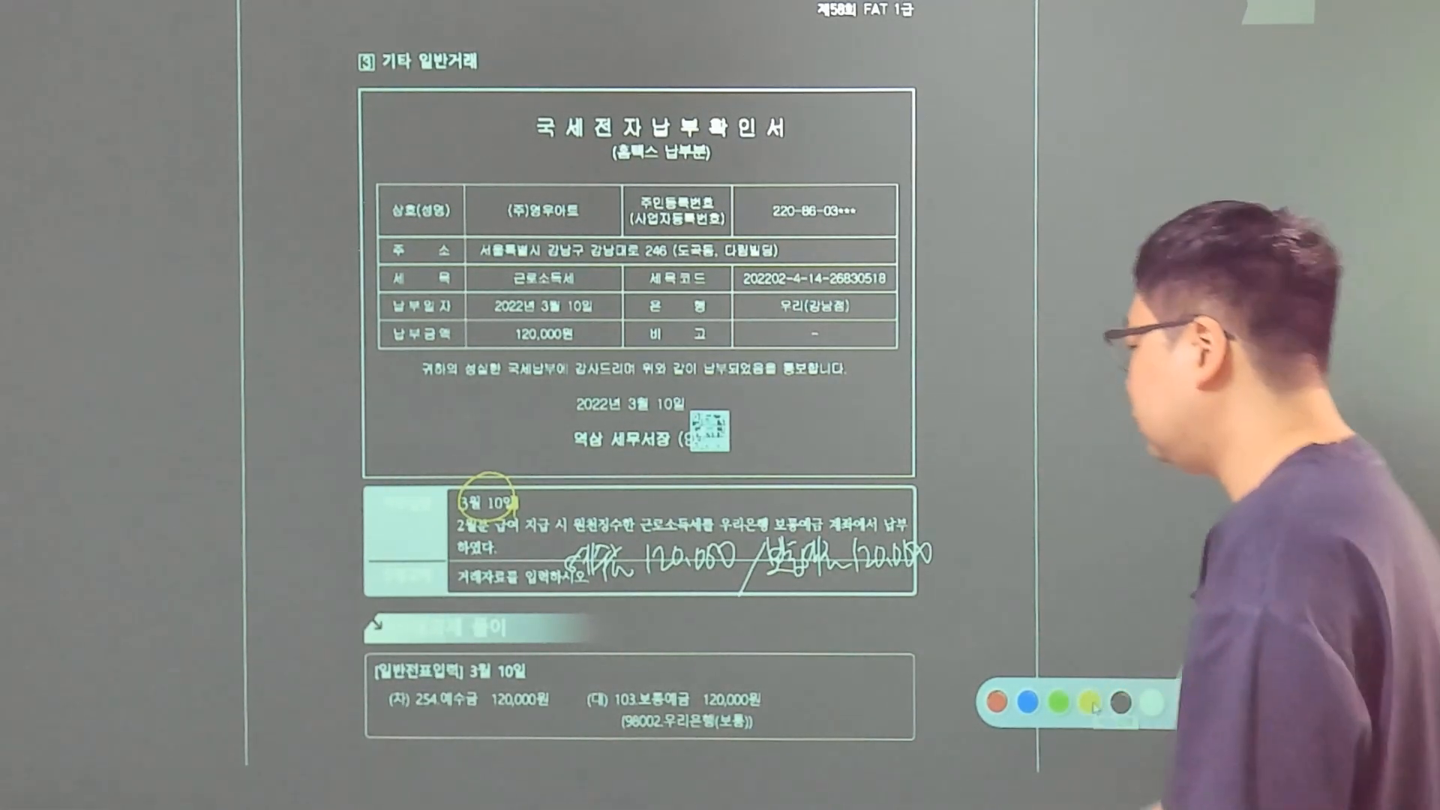
mouse_move(831, 568)
mouse_down()
mouse_move(773, 577)
mouse_move(828, 535)
mouse_move(833, 582)
mouse_up()
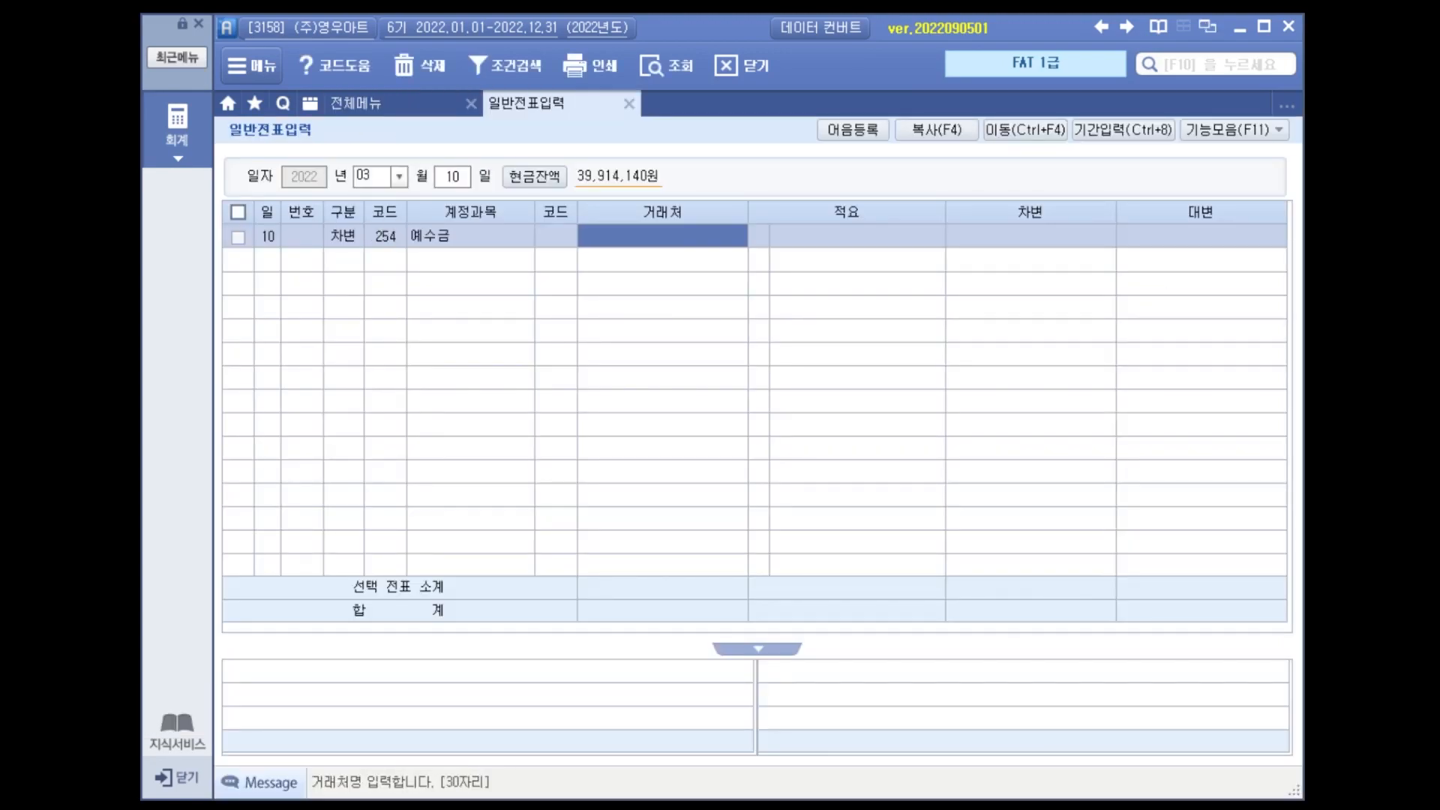
Open general voucher entry (일반전표입력) and enter a March 10 debit of 120,000 to account 254 예수금.
key(Return)
key(Return)
text(120)
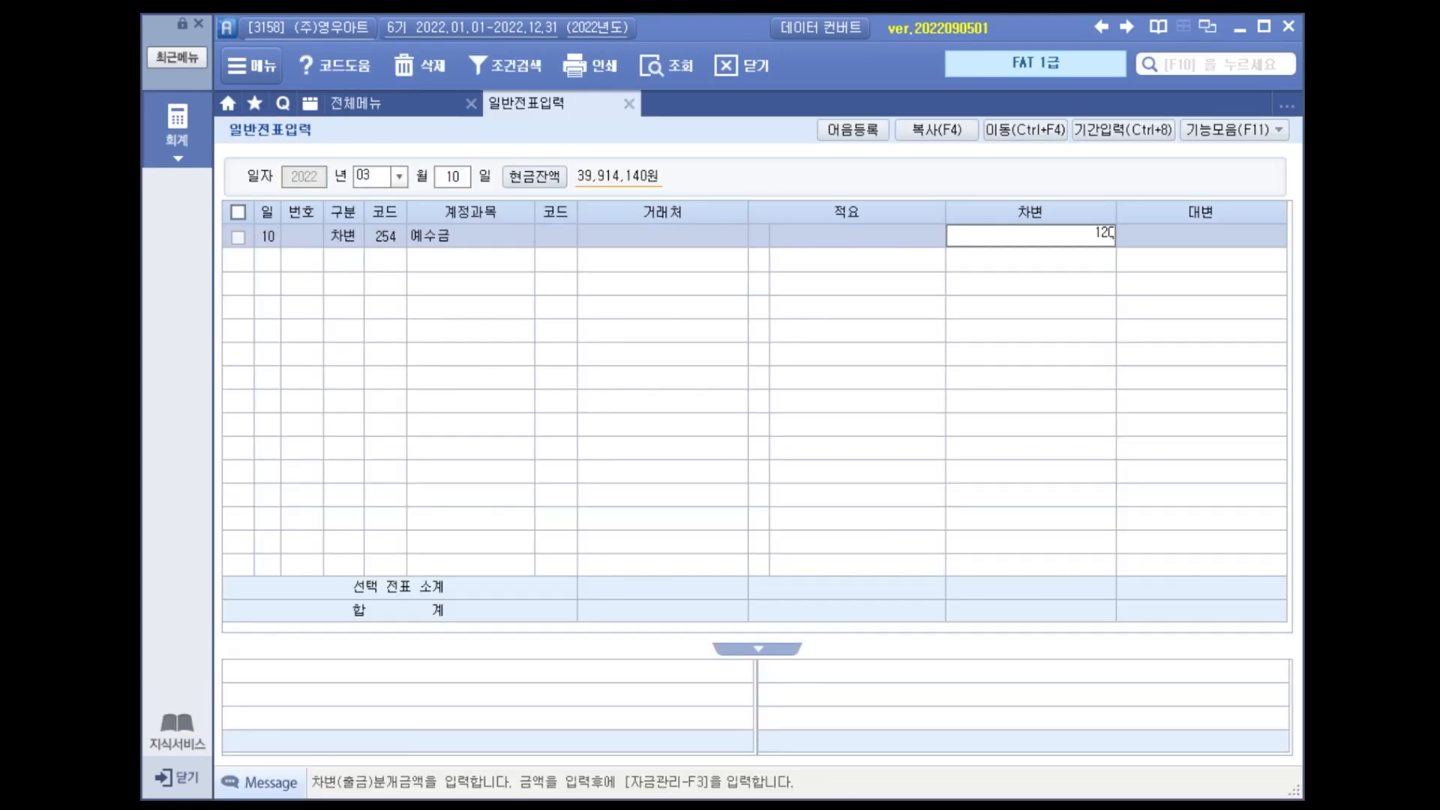
text(,000)
key(Return)
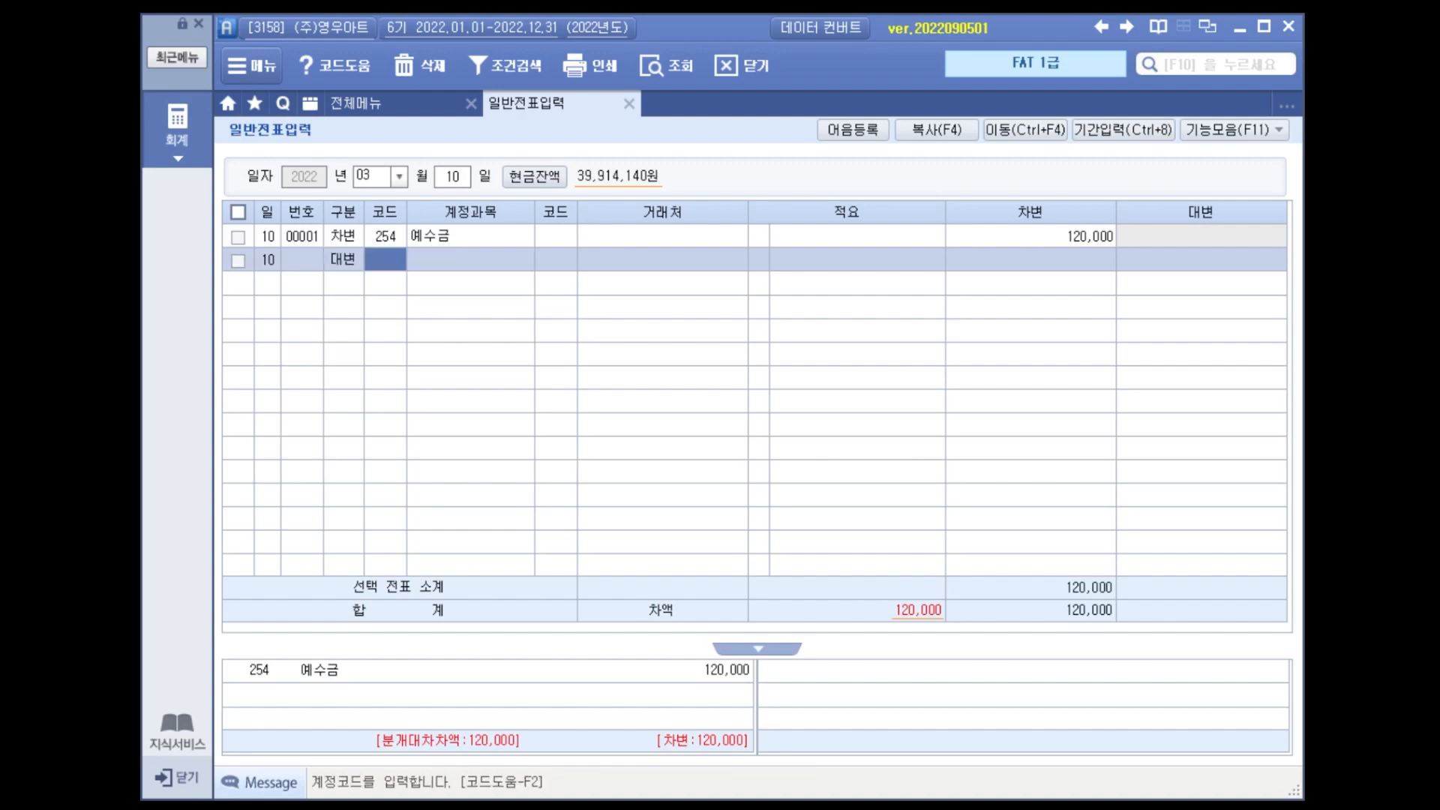
Add the matching March 10 credit line of 120,000 to account 103 보통예금.
key(Return)
key(Return)
key(Return)
text(120)
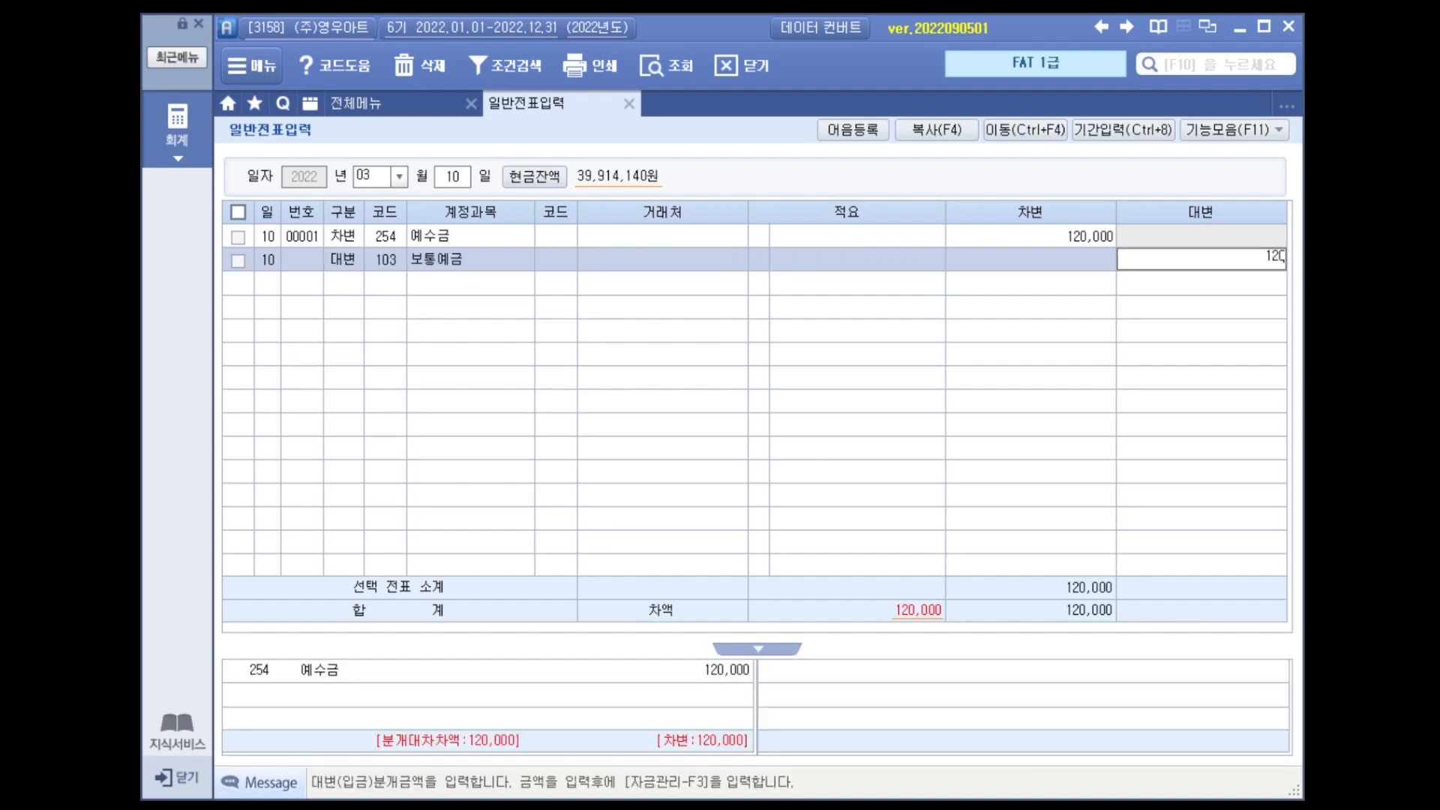
text(,000)
key(Return)
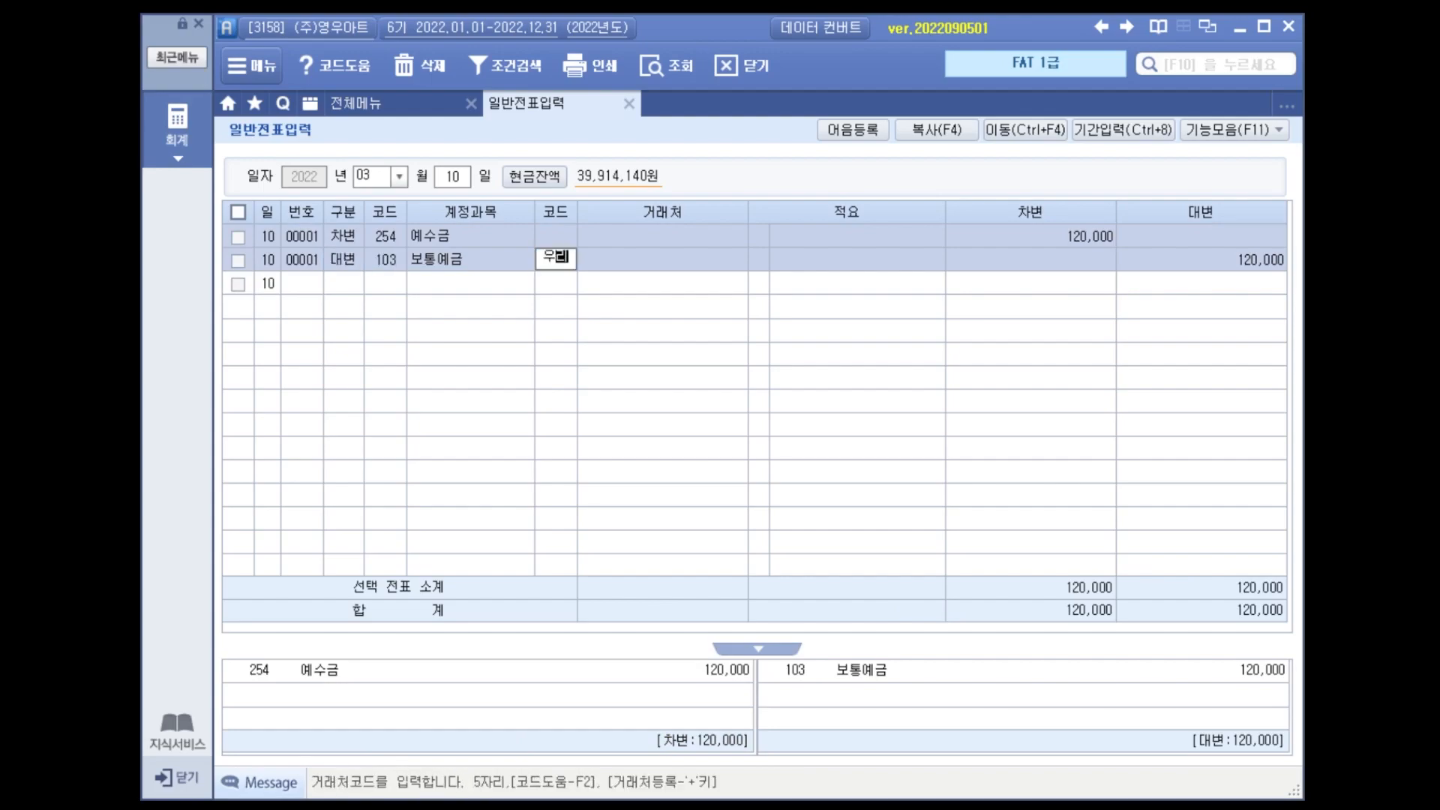
Assign 우리은행(보통) as the trading partner of the 보통예금 credit line.
key(Return)
key(Down)
key(Return)
key(Left)
key(Left)
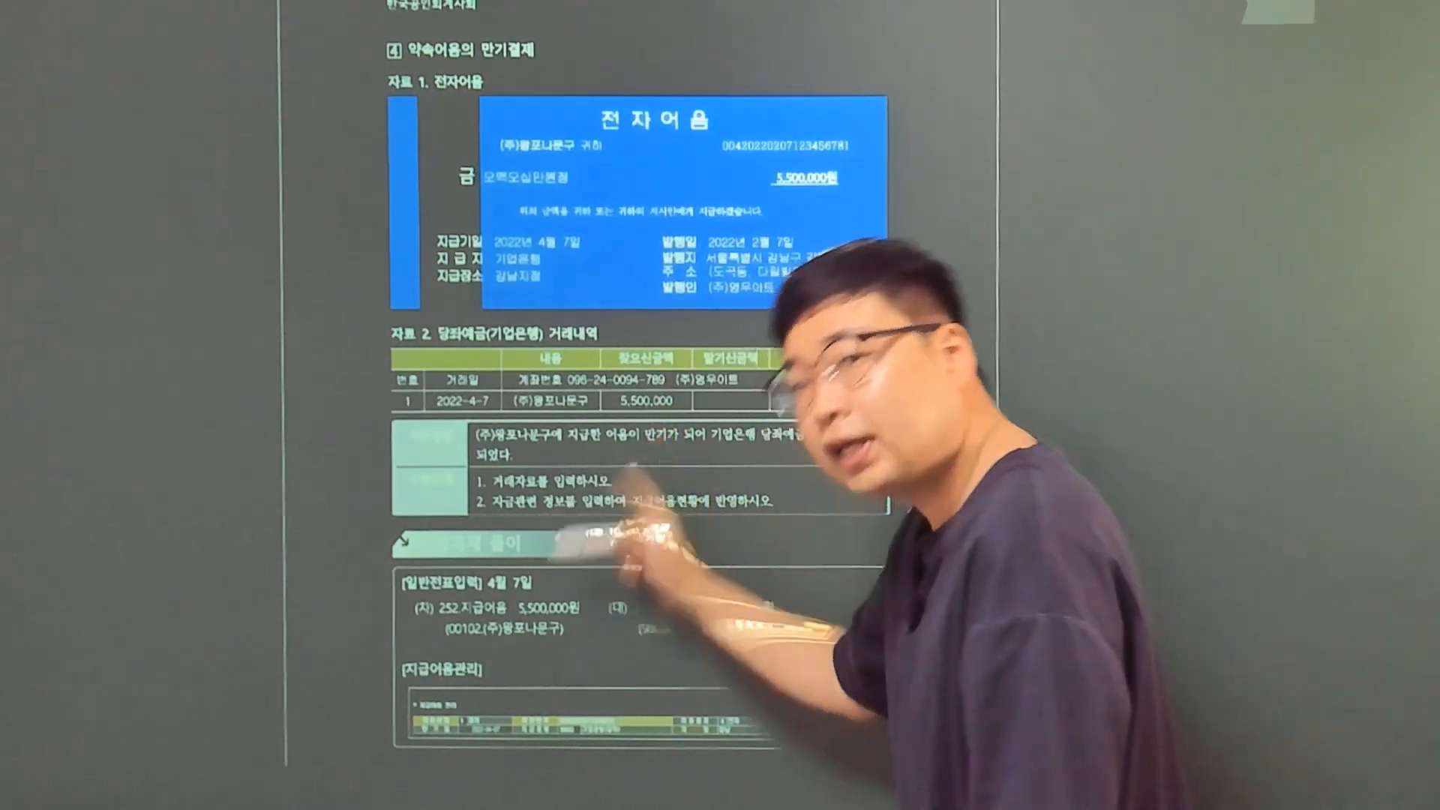
drag(737, 437, 712, 481)
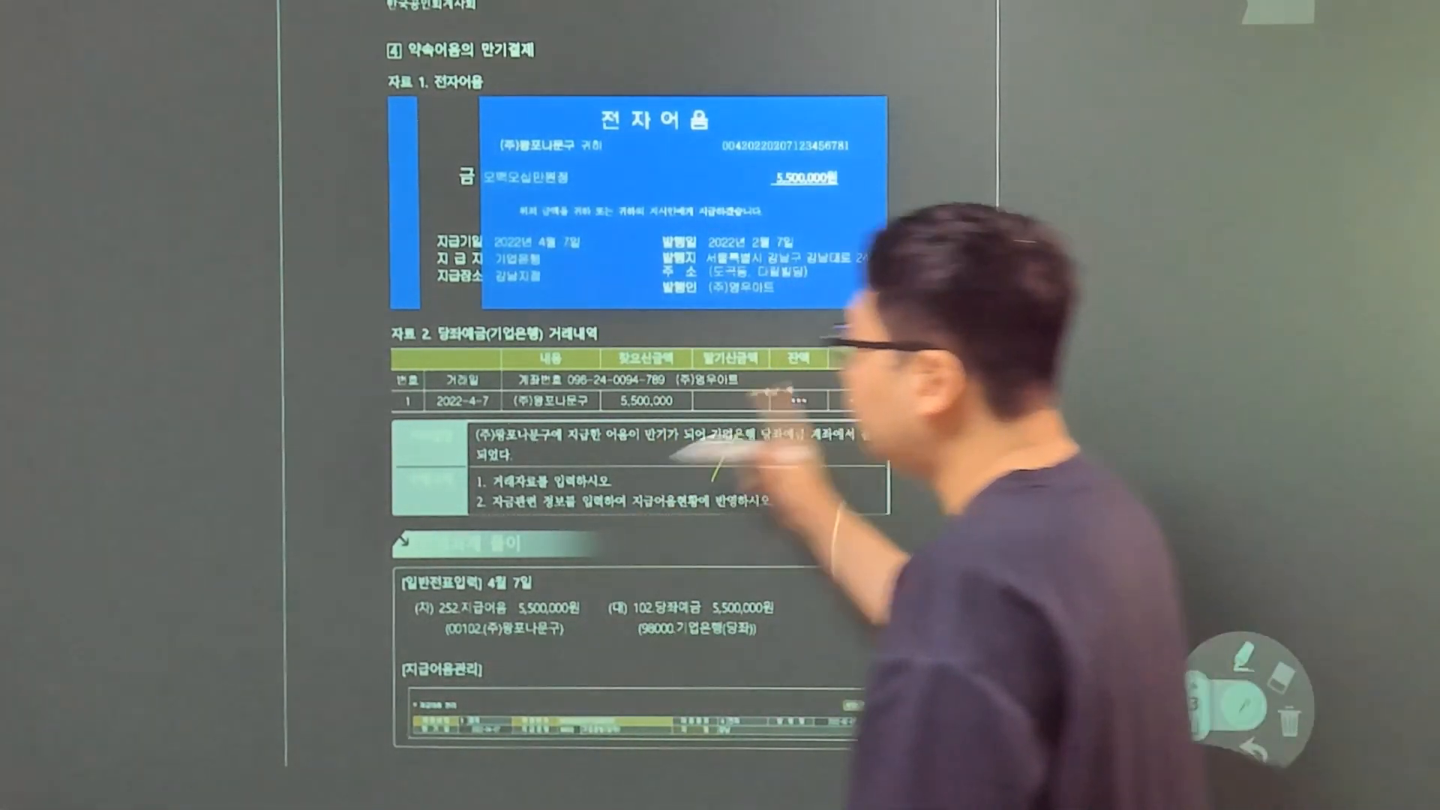
mouse_move(531, 451)
mouse_down()
mouse_move(555, 471)
mouse_move(671, 455)
mouse_up()
drag(679, 451, 682, 453)
drag(692, 463, 691, 469)
drag(698, 448, 709, 452)
drag(716, 450, 754, 459)
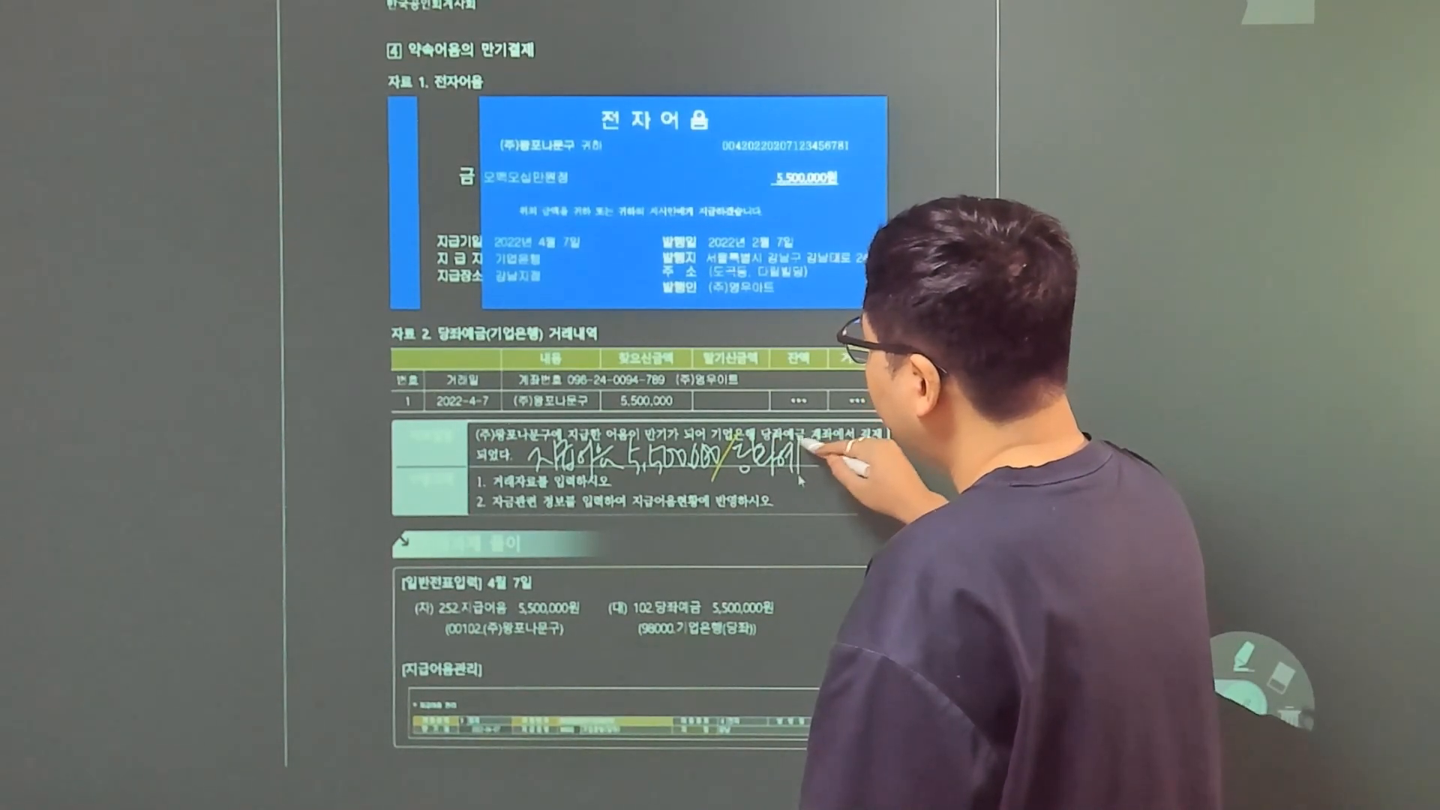
drag(805, 462, 824, 466)
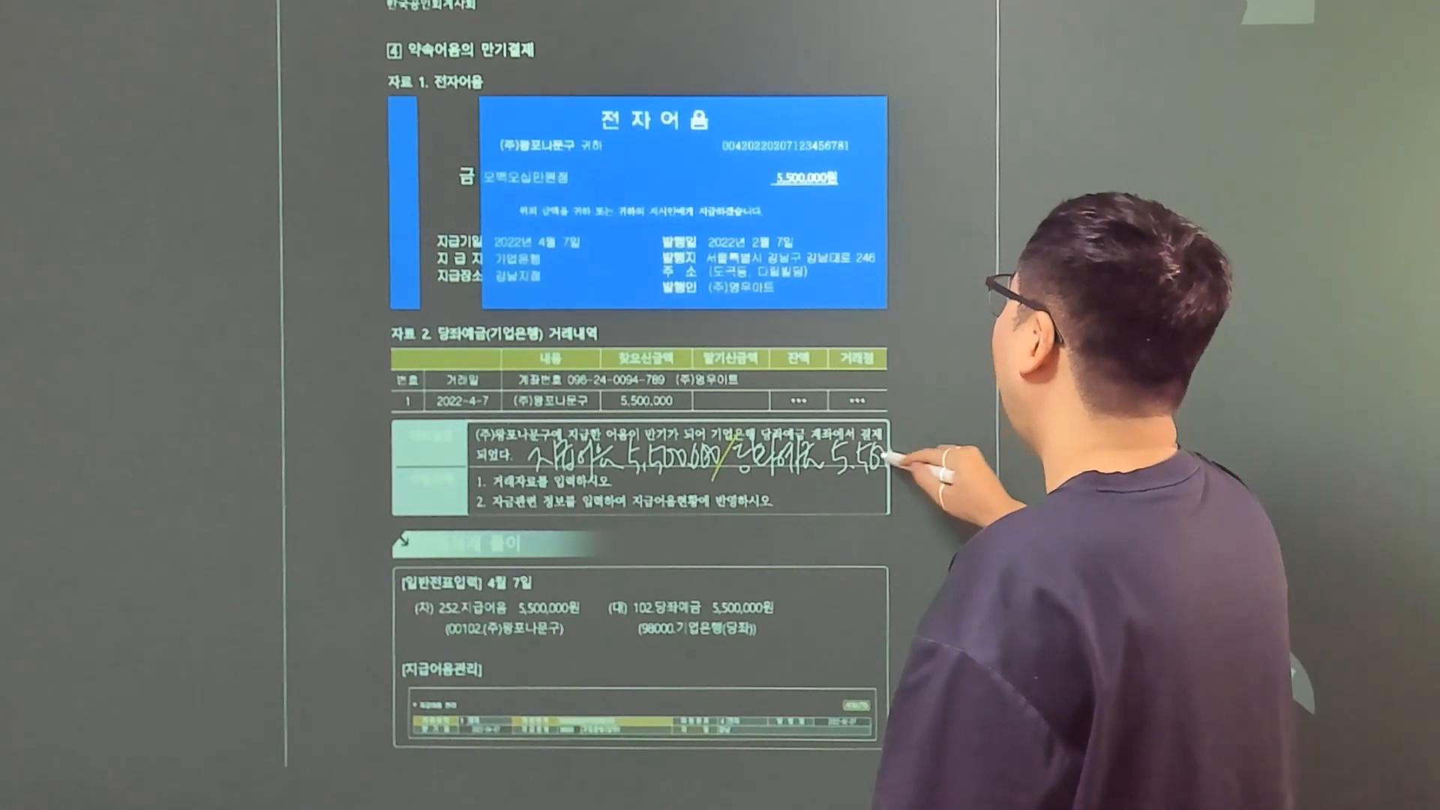
drag(920, 451, 934, 449)
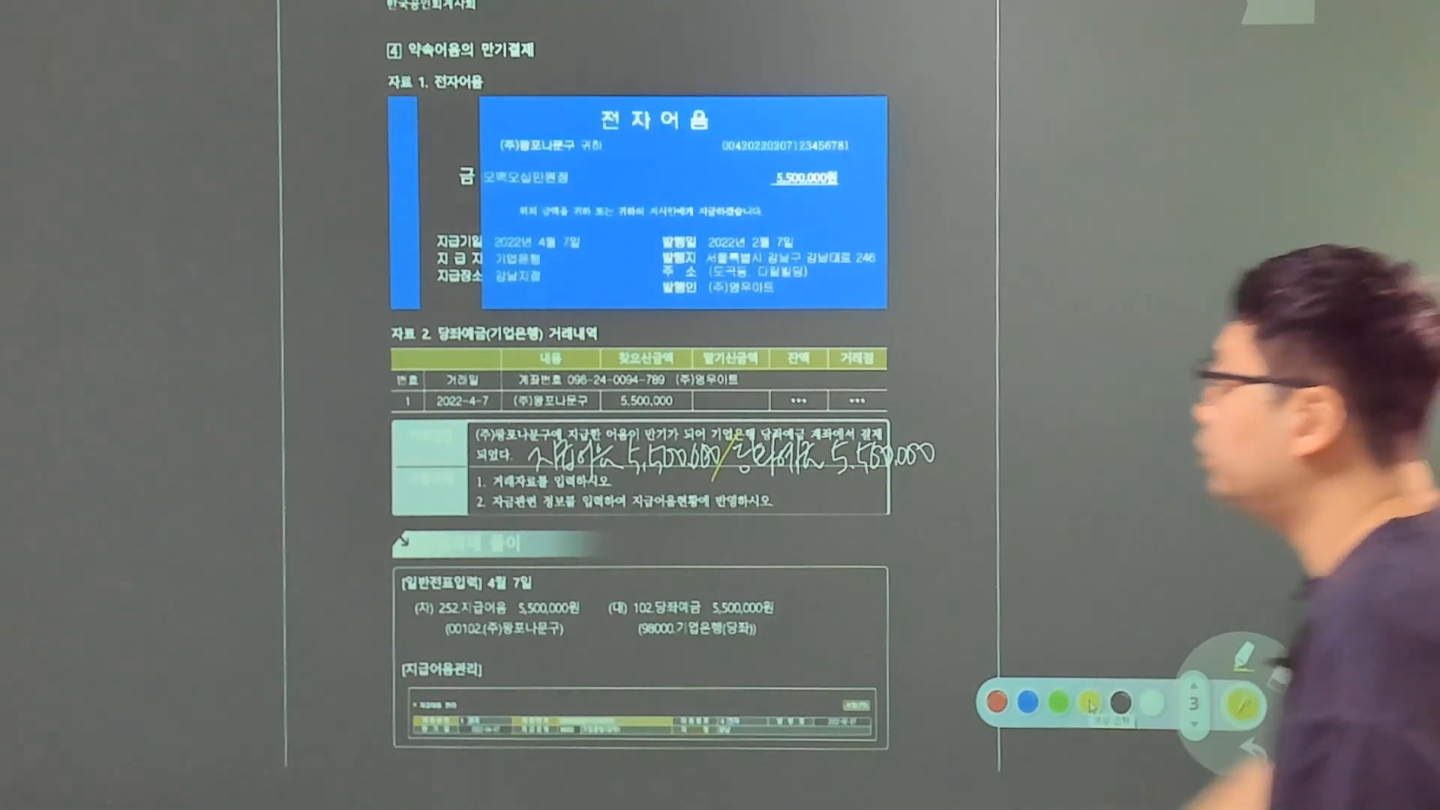
mouse_move(623, 464)
mouse_down()
mouse_move(546, 479)
mouse_move(587, 424)
mouse_move(613, 485)
mouse_up()
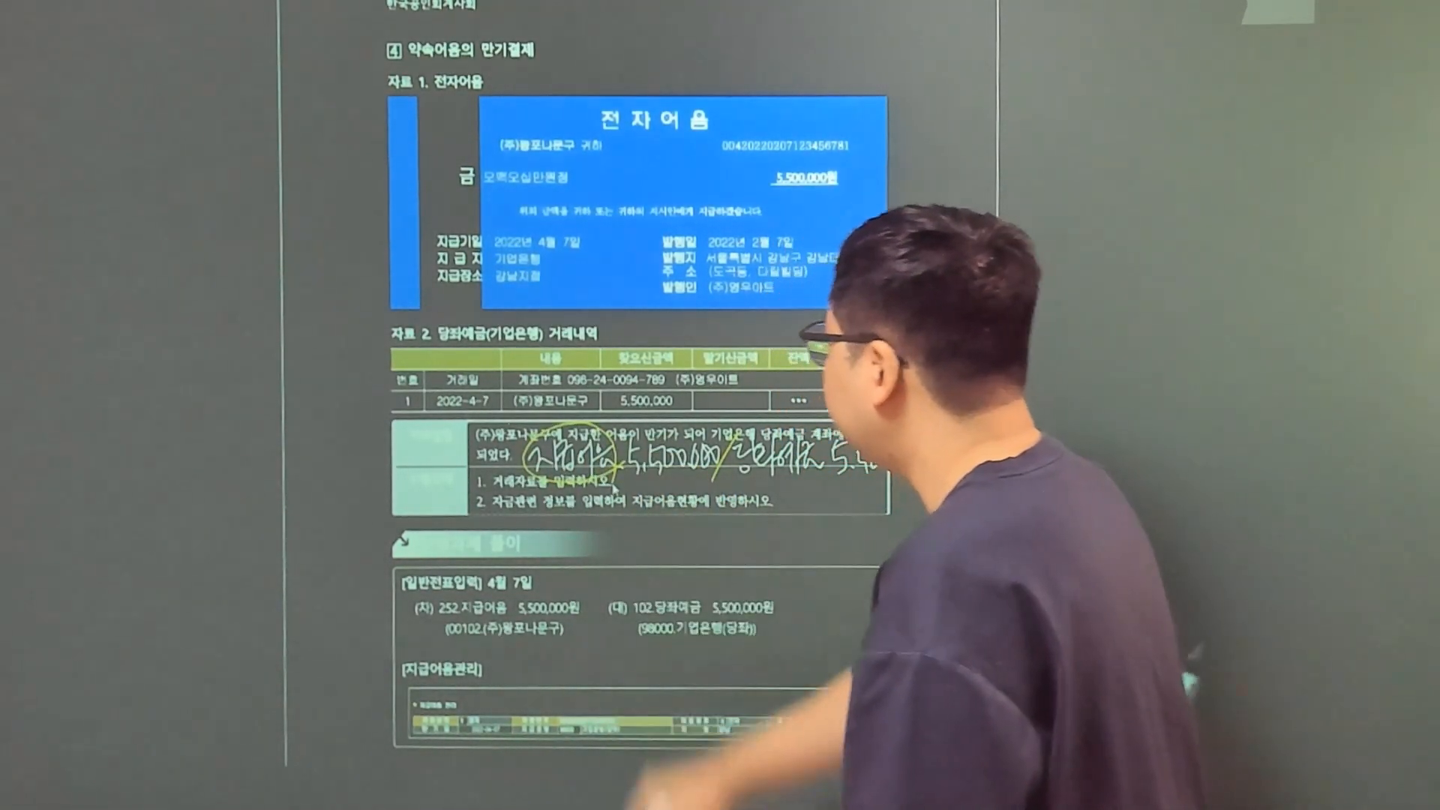
mouse_move(819, 469)
mouse_down()
mouse_move(747, 474)
mouse_move(808, 444)
mouse_up()
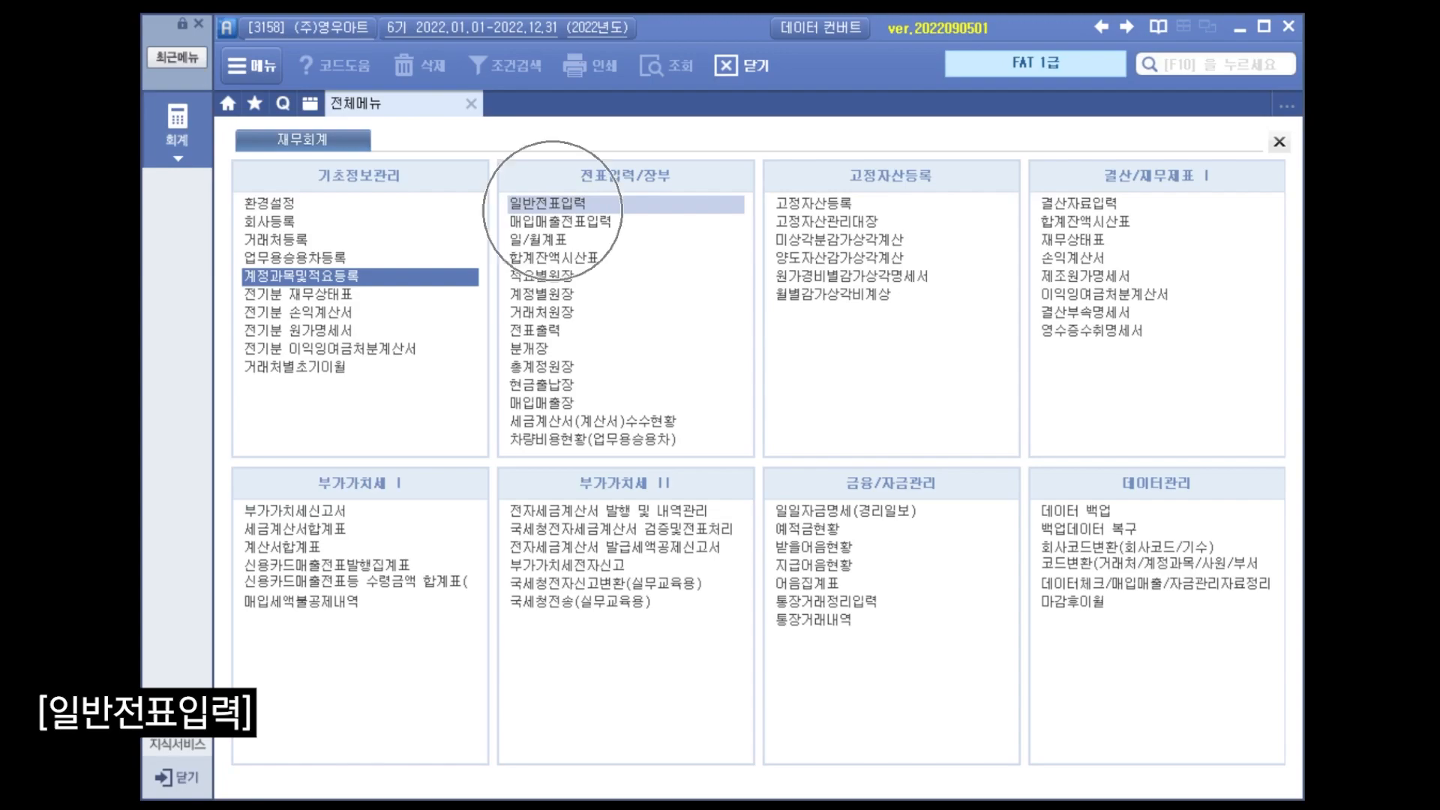
Open general voucher entry (일반전표입력) and enter an April 7 debit of 5,500,000 to account 252 지급어음.
key(3)
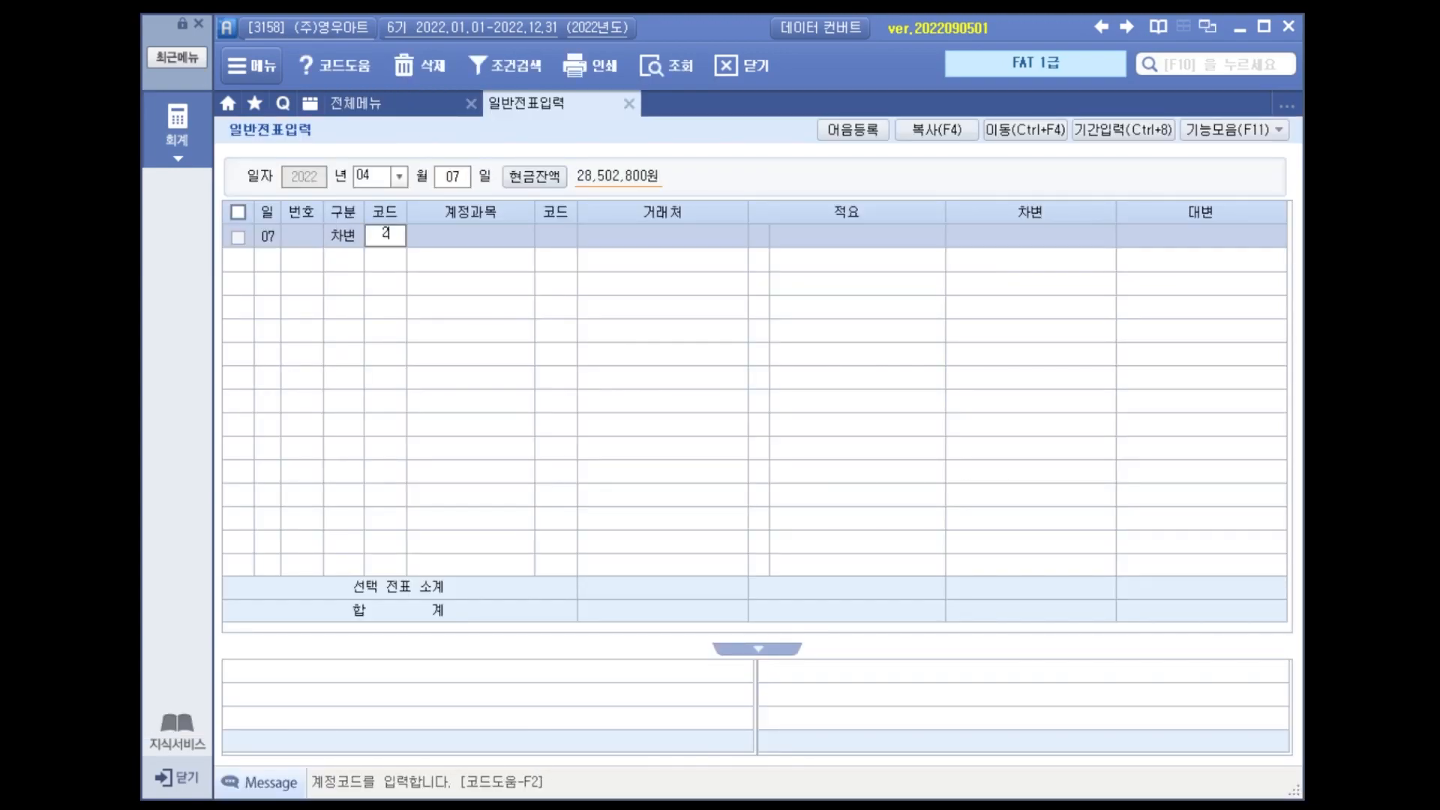
key(Return)
key(Return)
key(Return)
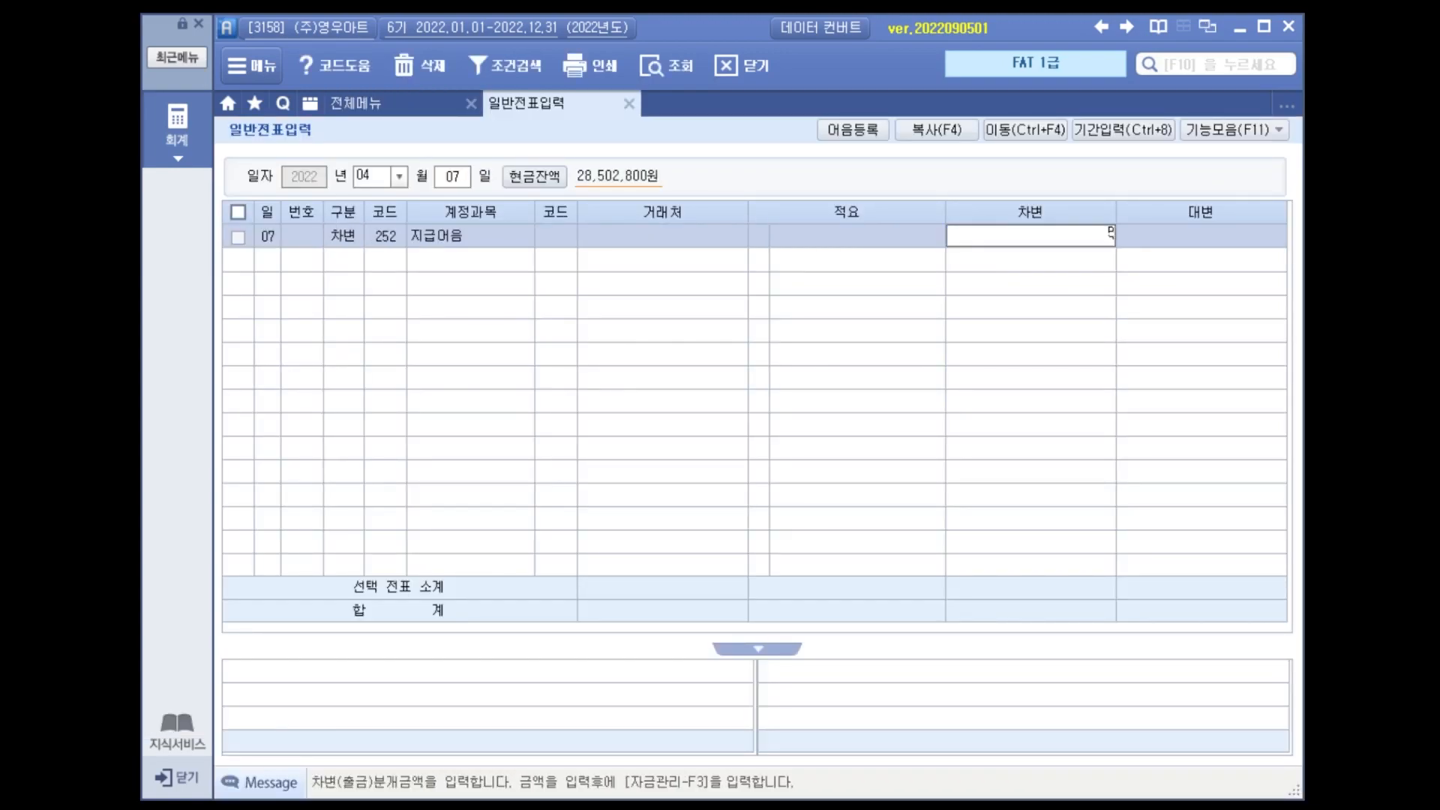
text(5500000)
Add the matching April 7 credit line of 5,500,000 to account 102 당좌예금.
key(Return)
text(4102)
key(Return)
key(Return)
key(Return)
text(5,500,000)
key(Return)
Look up 왕 and assign (주)왕포나문구 as the trading partner of the 지급어음 debit line.
key(Up)
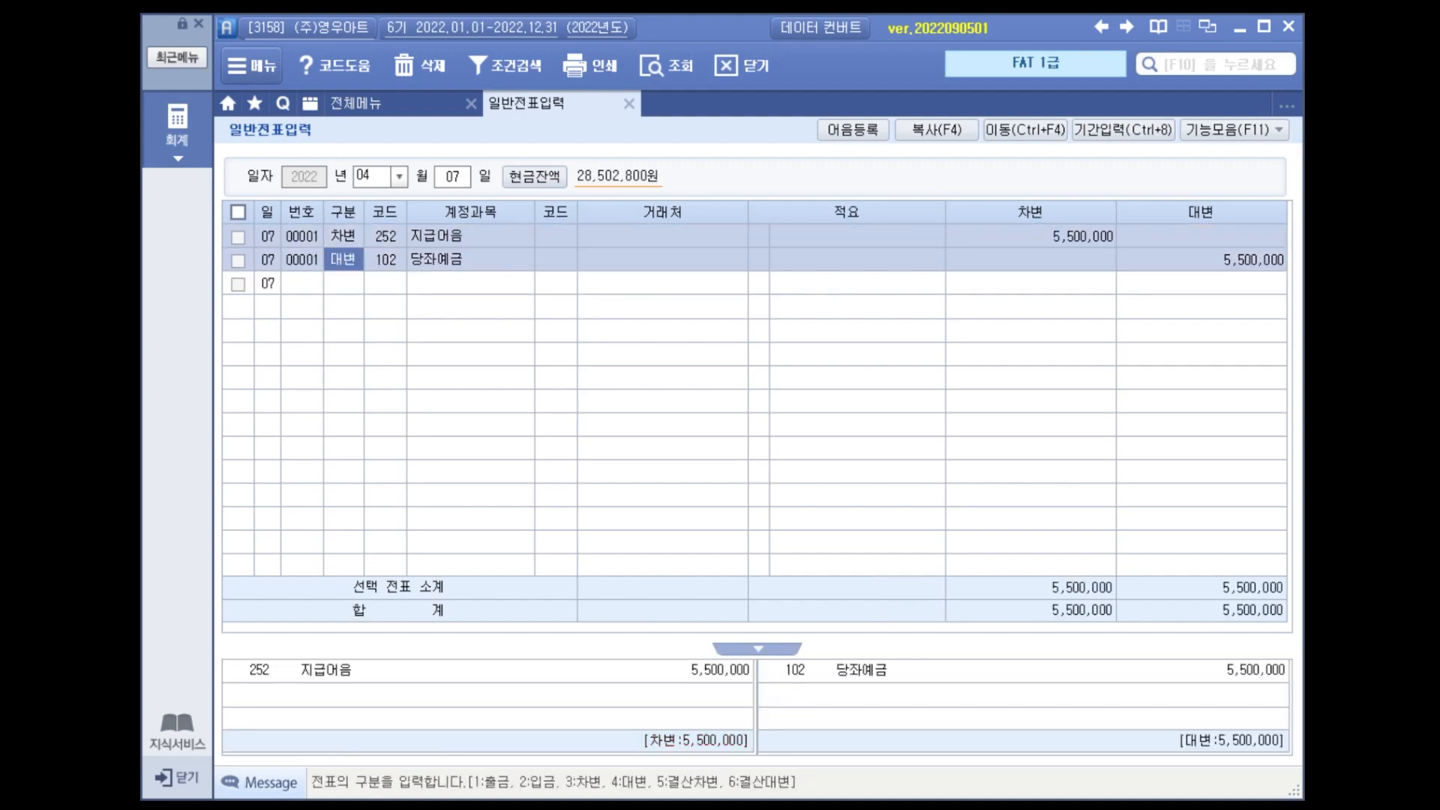
key(Up)
key(Right)
key(Right)
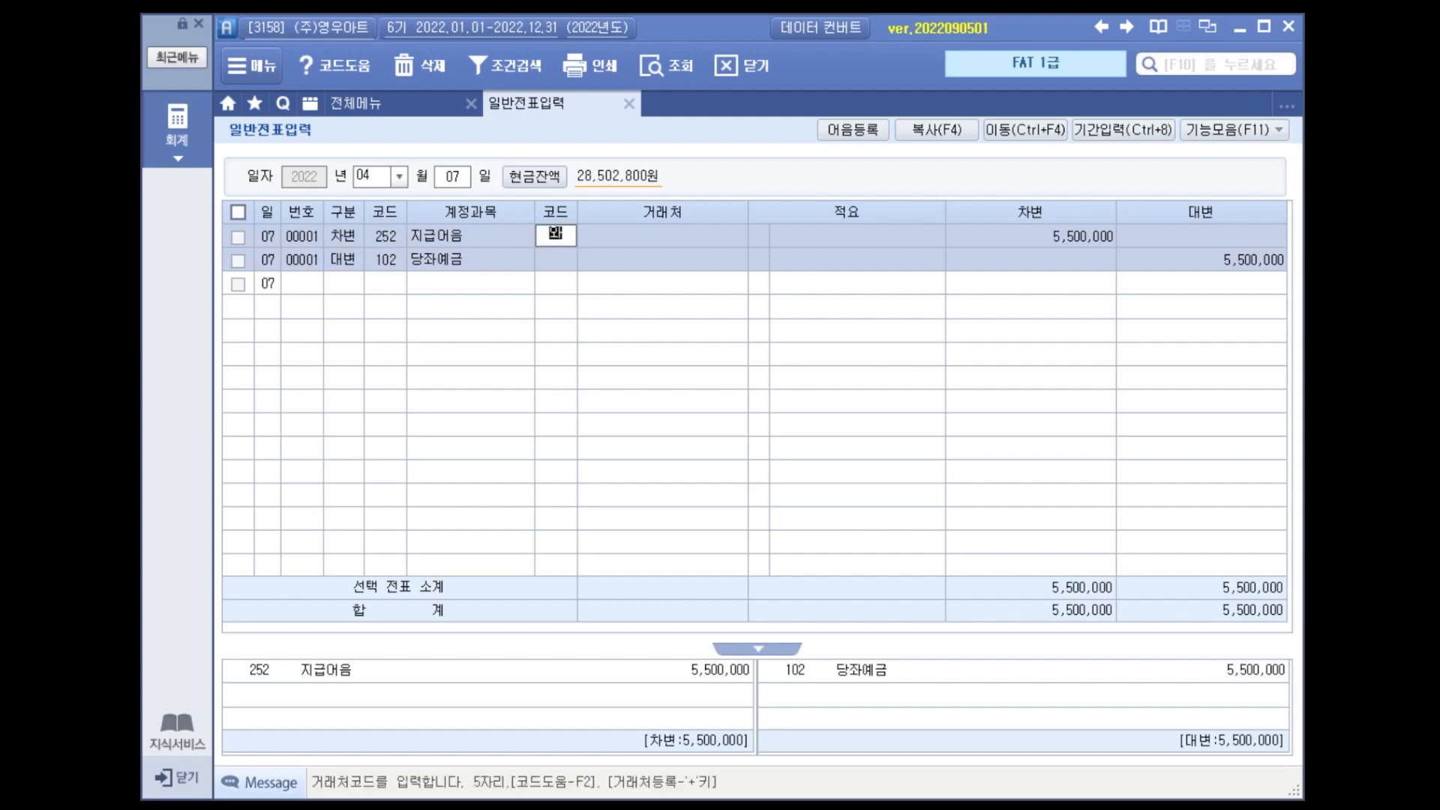
text(왕포)
key(Return)
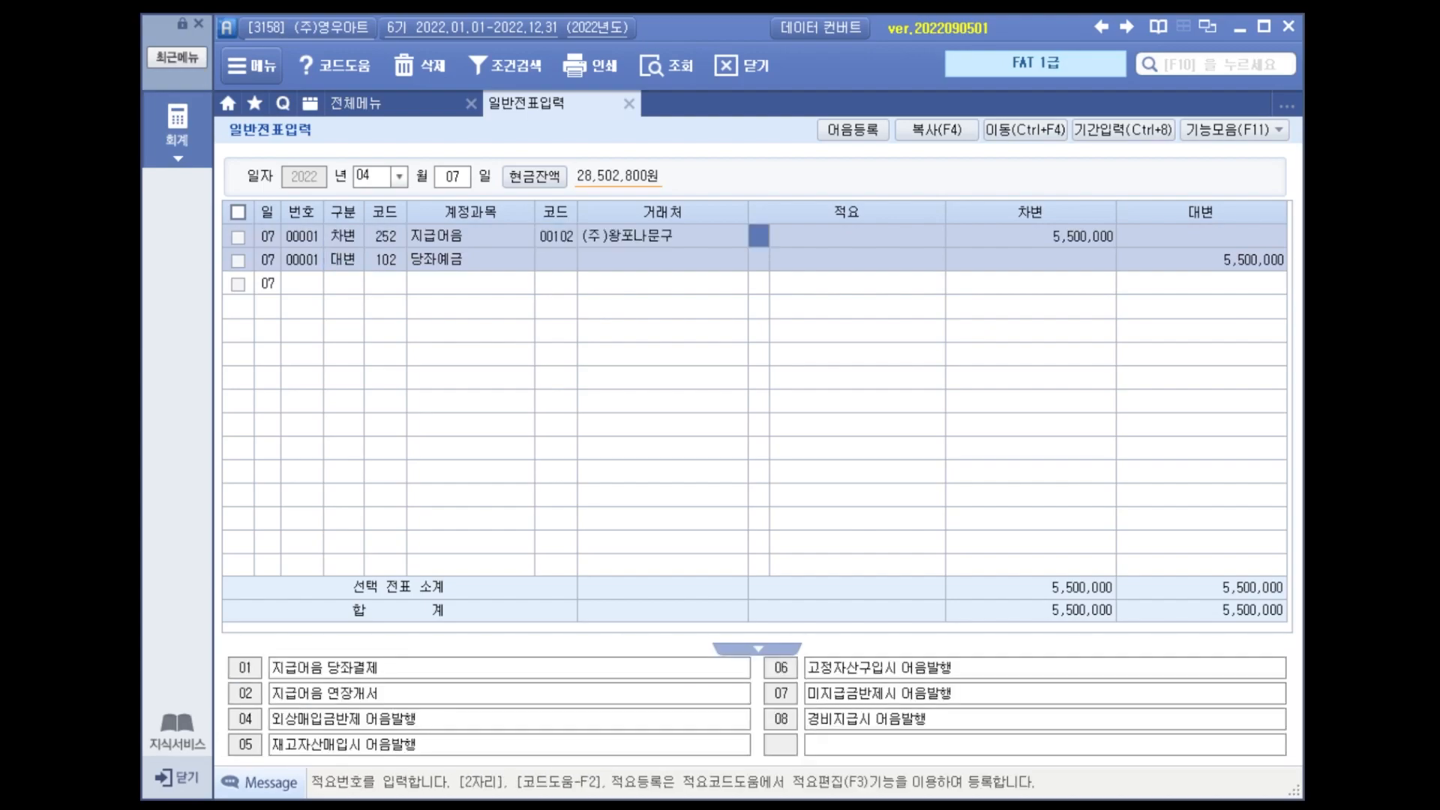
Assign 기업은행(당좌) as the trading partner of the 당좌예금 credit line.
key(Left)
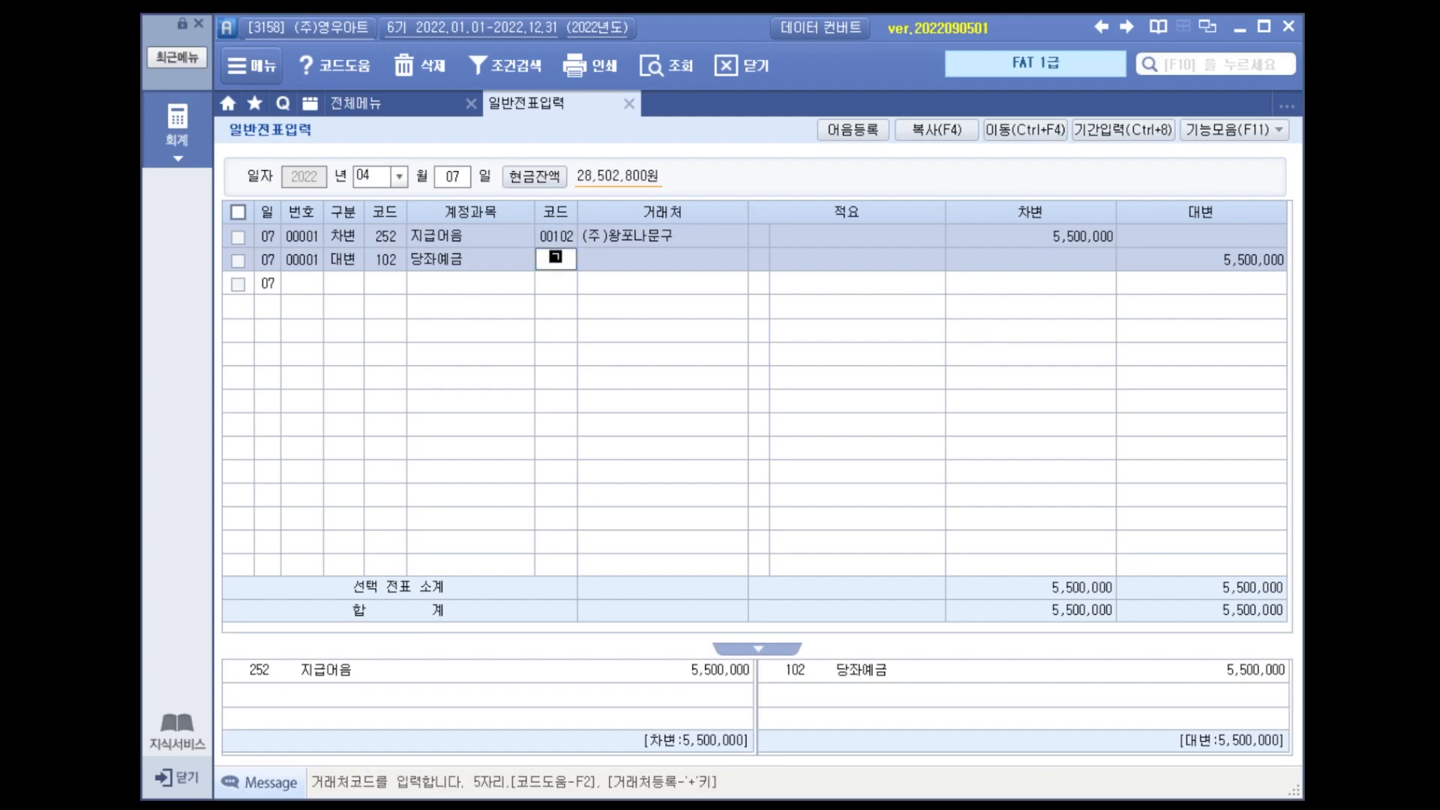
key(Return)
key(Left)
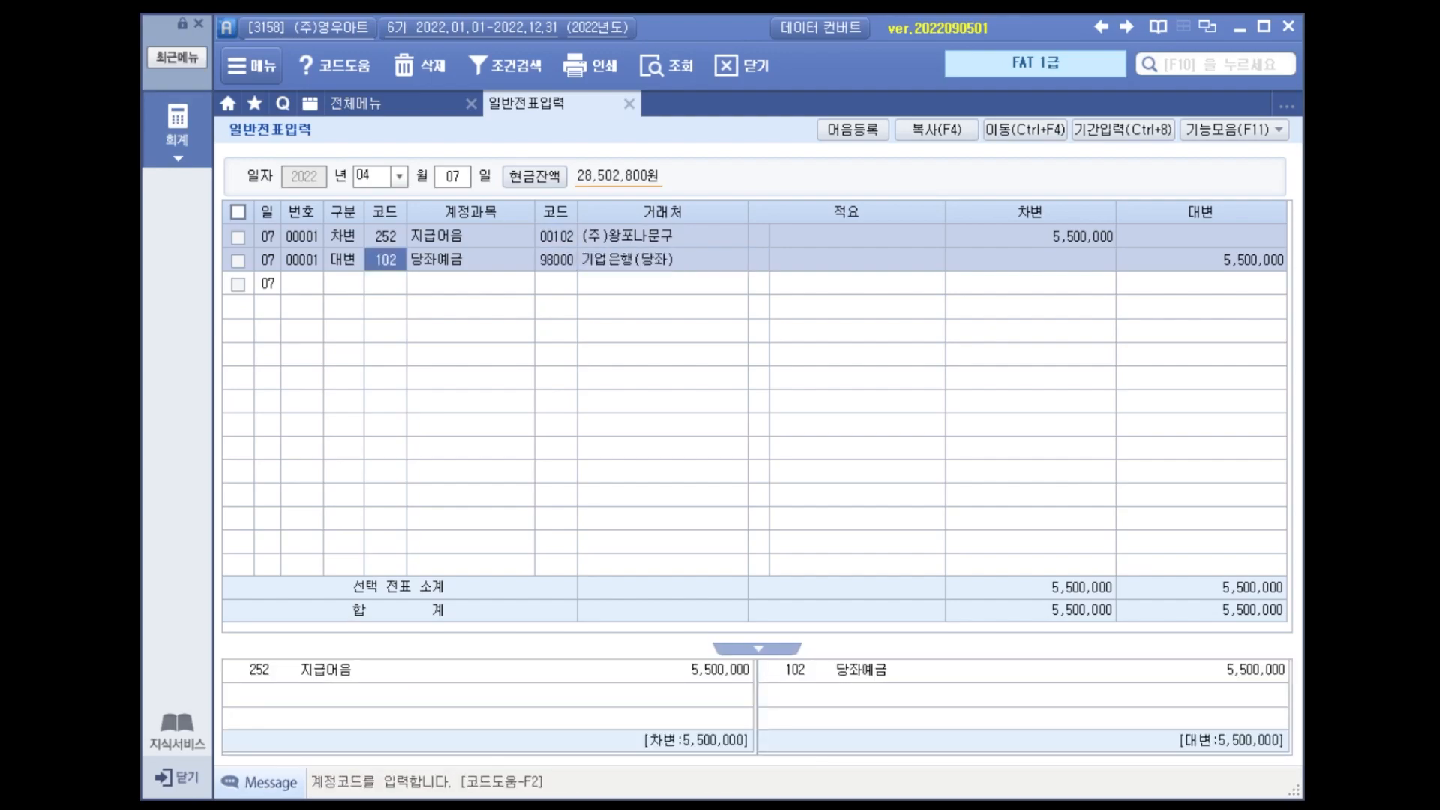
Register the note details for the 지급어음 line with status 3 결제, selecting the (주)왕포나문구 electronic note due 2022-04-07.
key(Up)
key(Right)
key(Right)
key(Right)
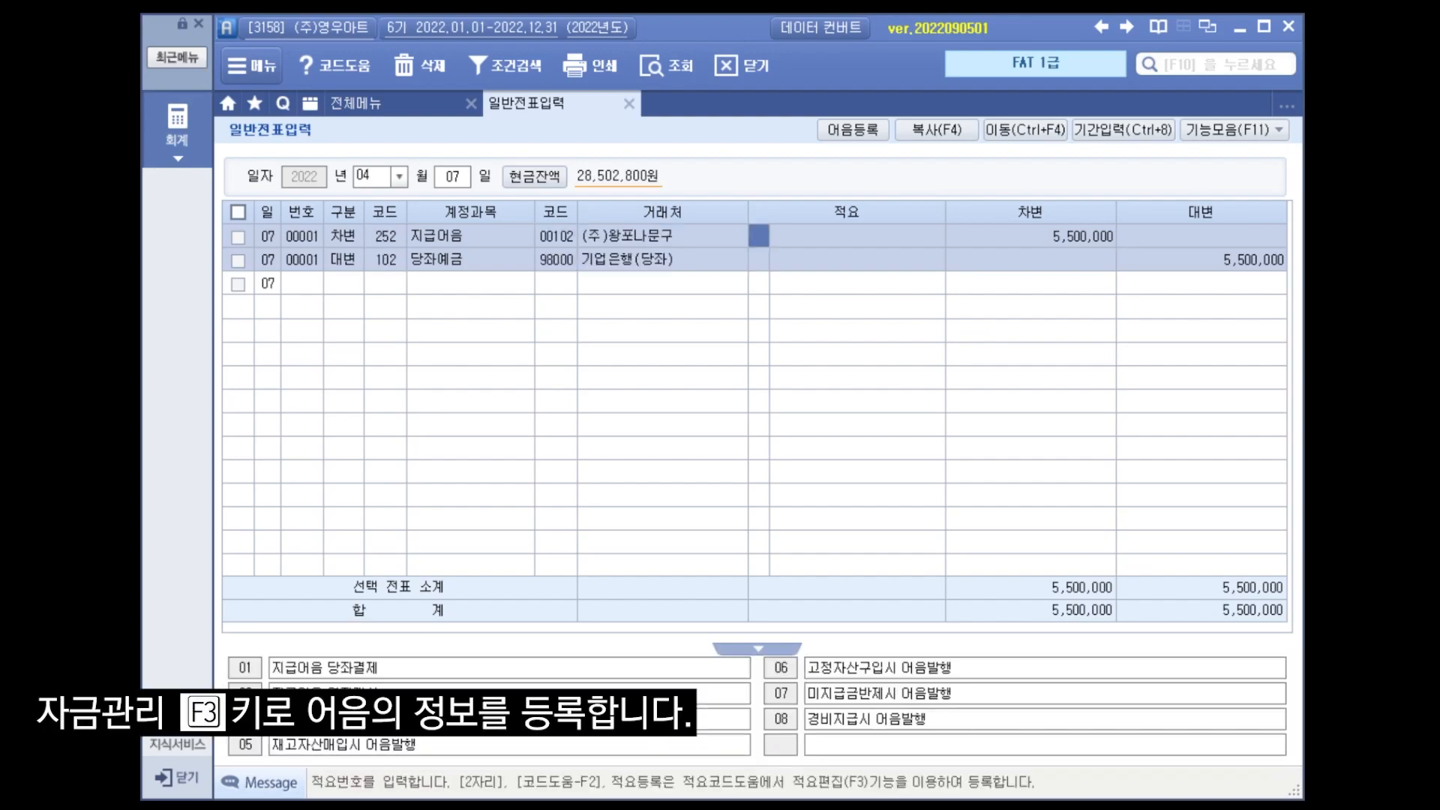
key(F3)
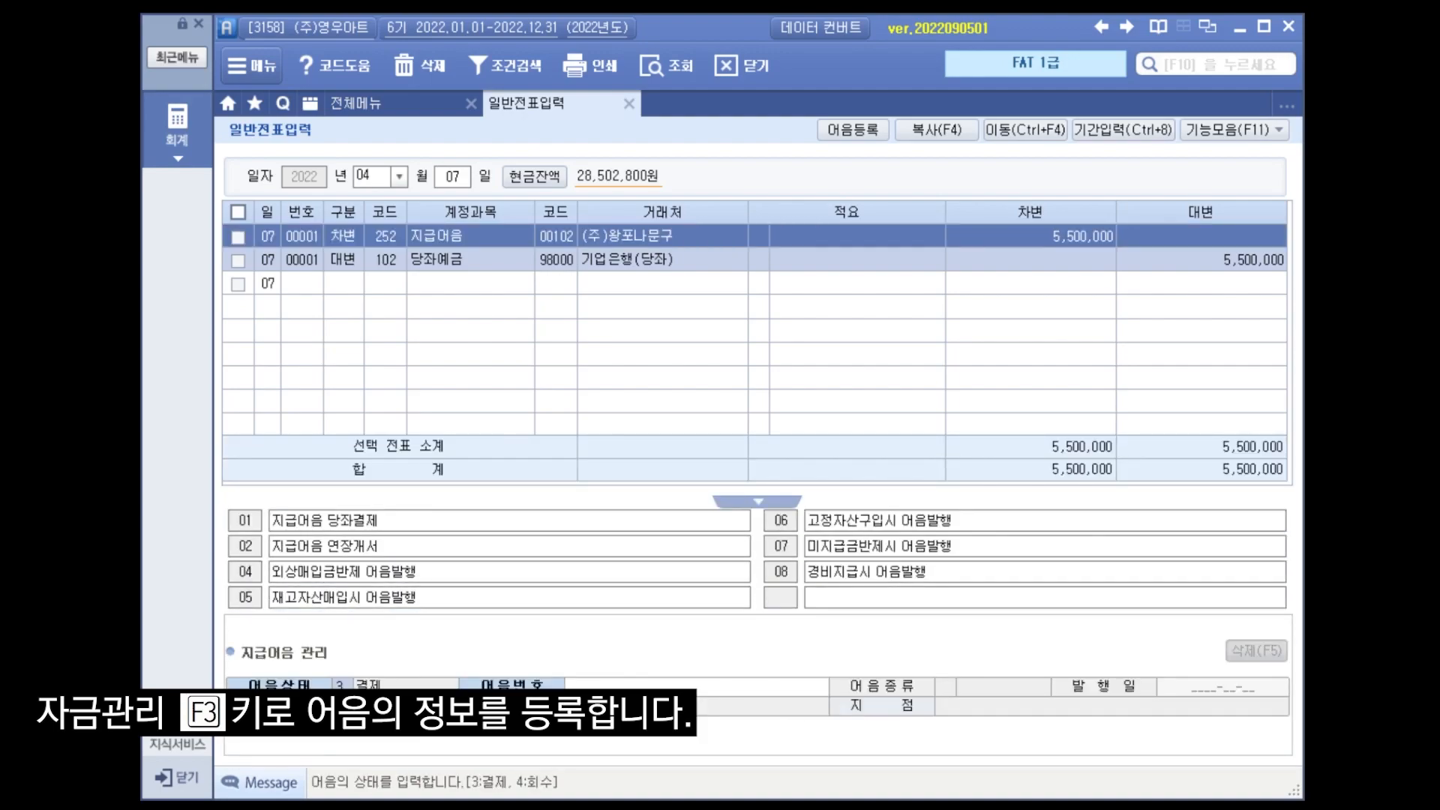
key(Return)
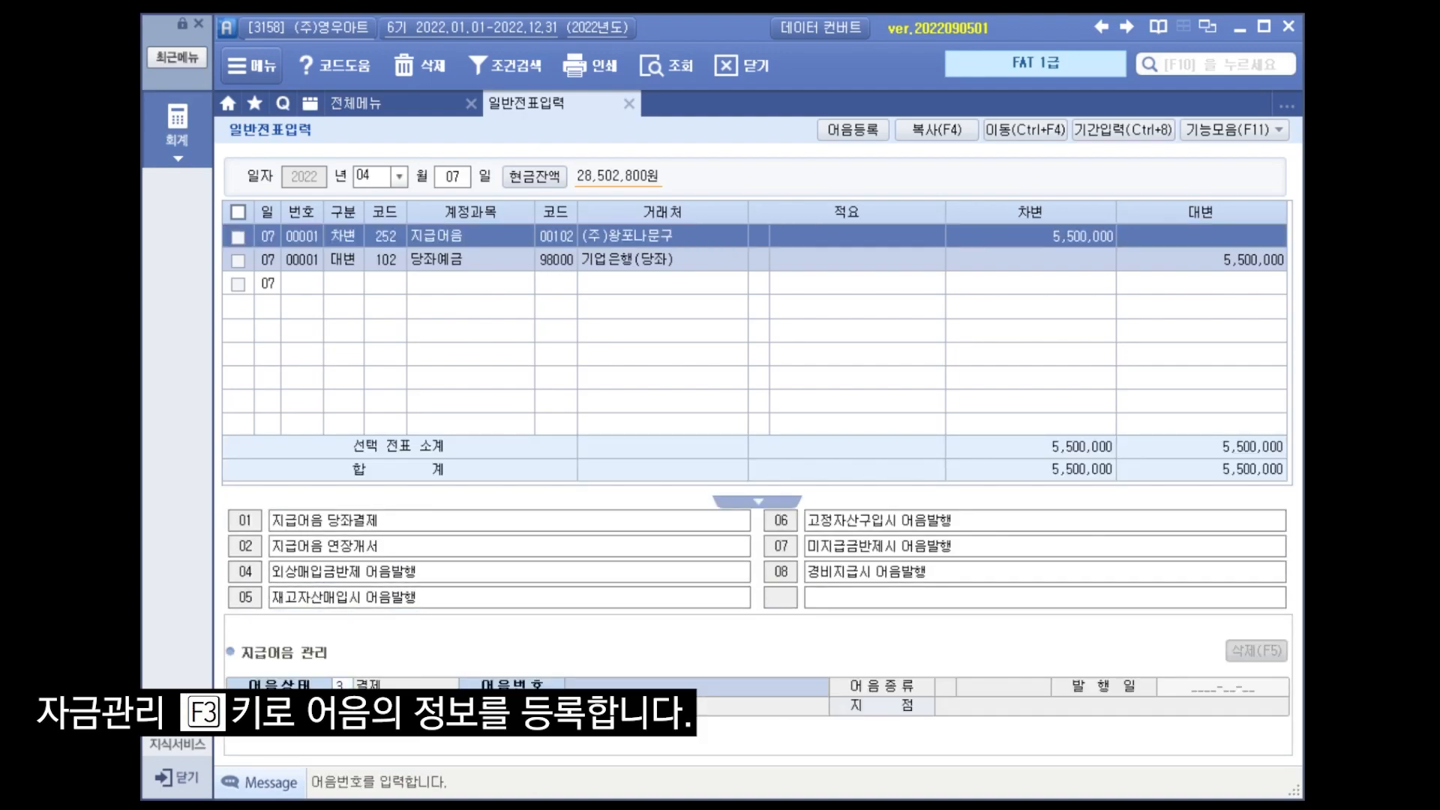
key(F2)
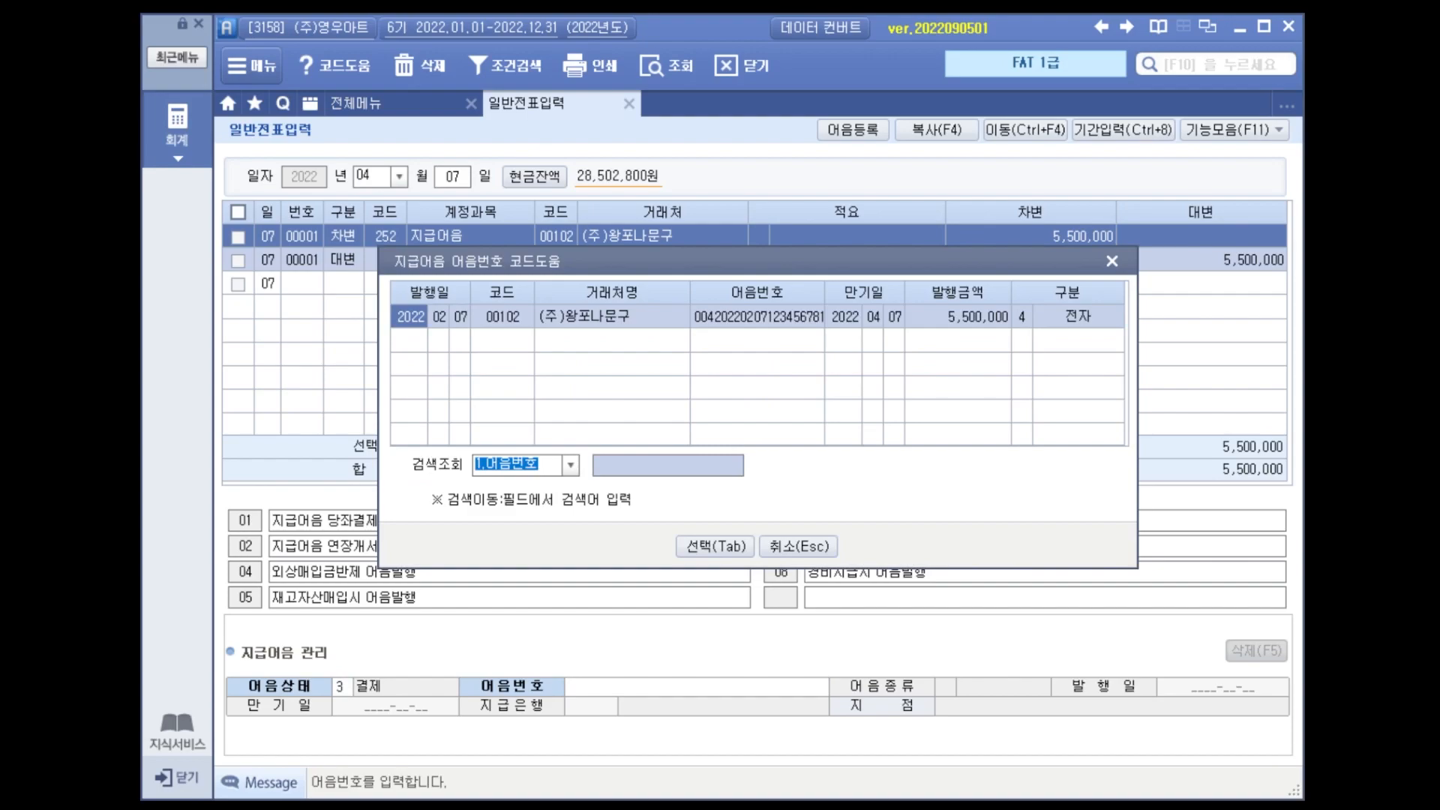
key(Tab)
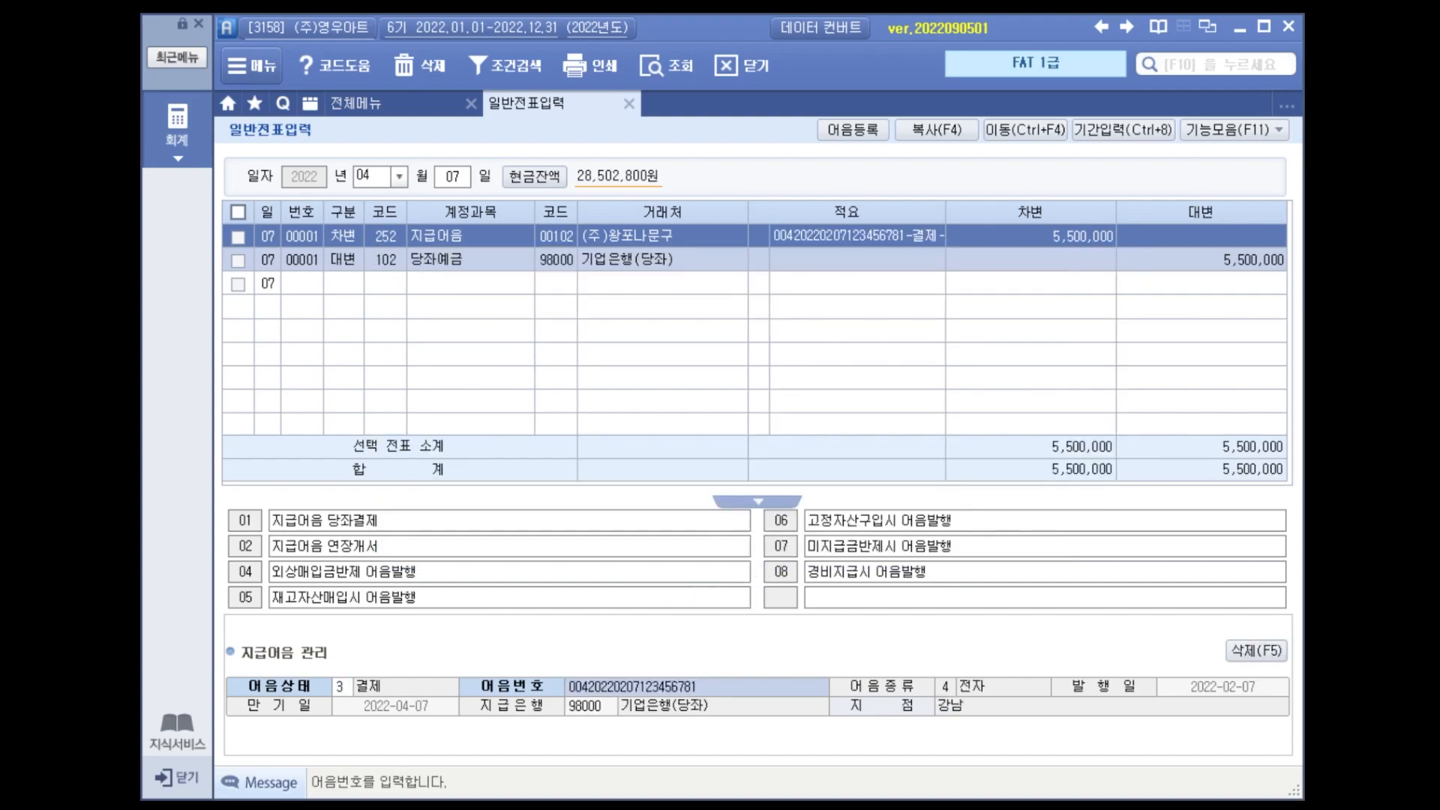
key(Return)
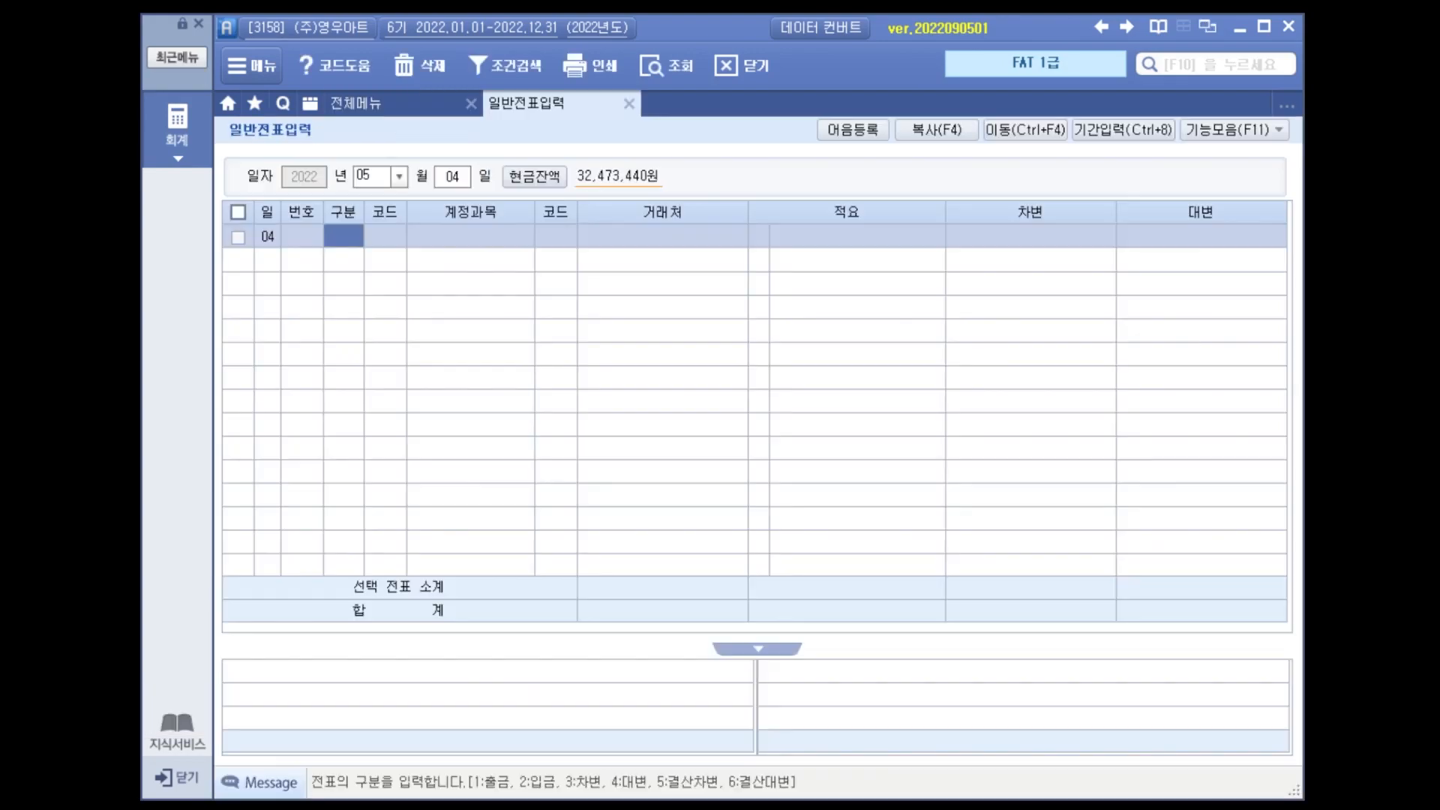
Enter a May 4 debit of 275,000 to account 103 보통예금 in general voucher entry (일반전표입력).
text(3)
key(Return)
text(103)
key(Return)
key(Return)
key(Return)
key(Return)
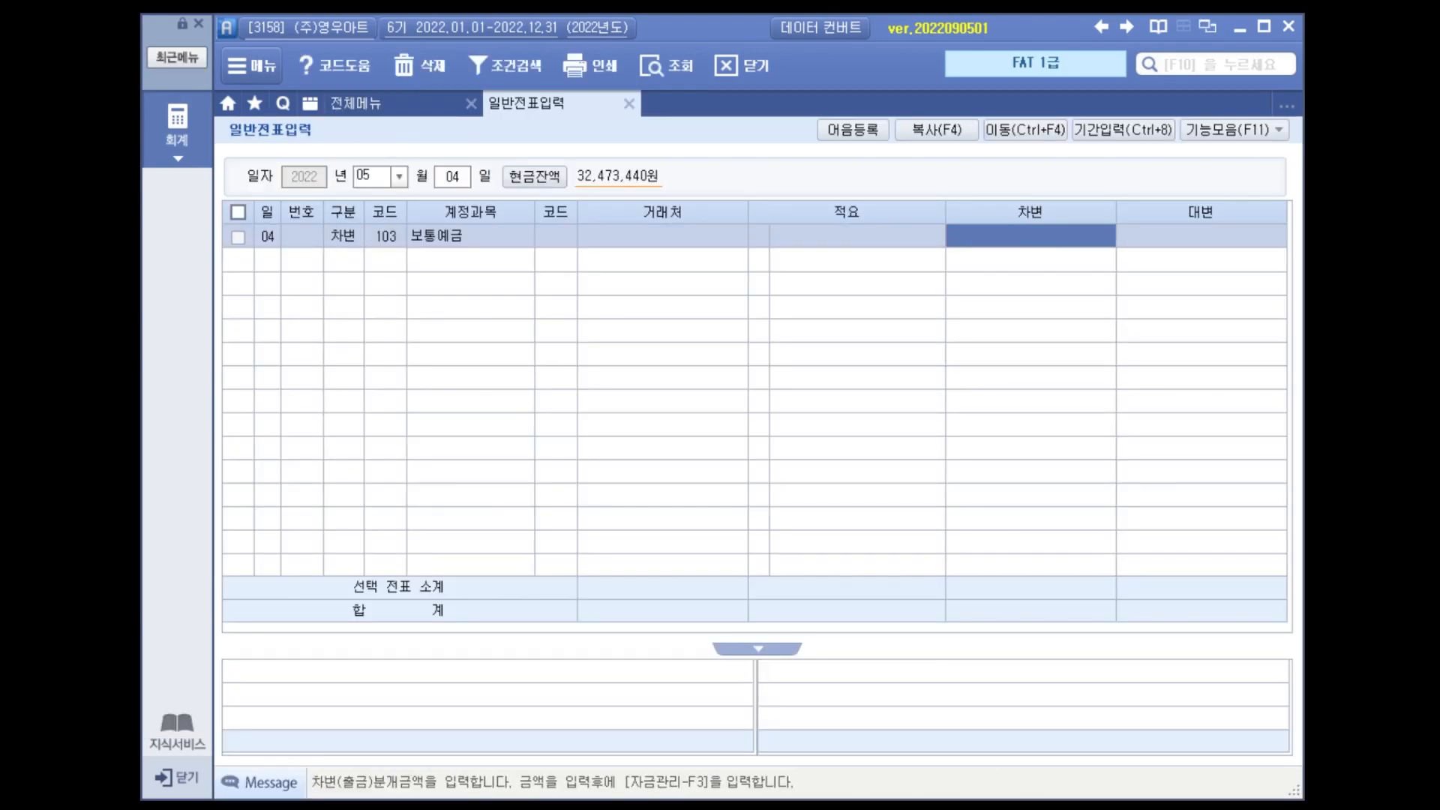
key(Return)
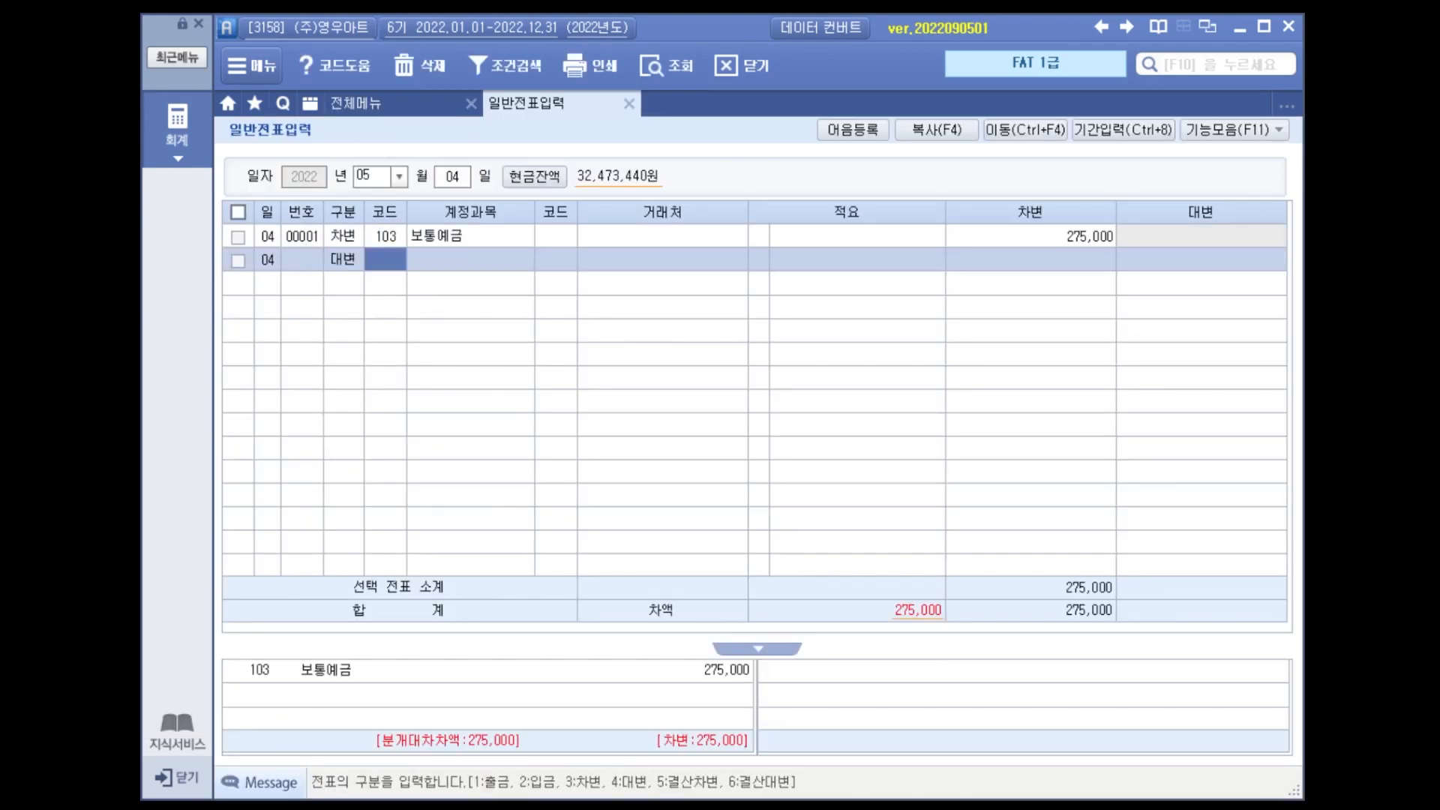
Add the matching May 4 credit line of 275,000 to account 259 선수금.
key(Return)
key(Return)
key(Return)
key(Return)
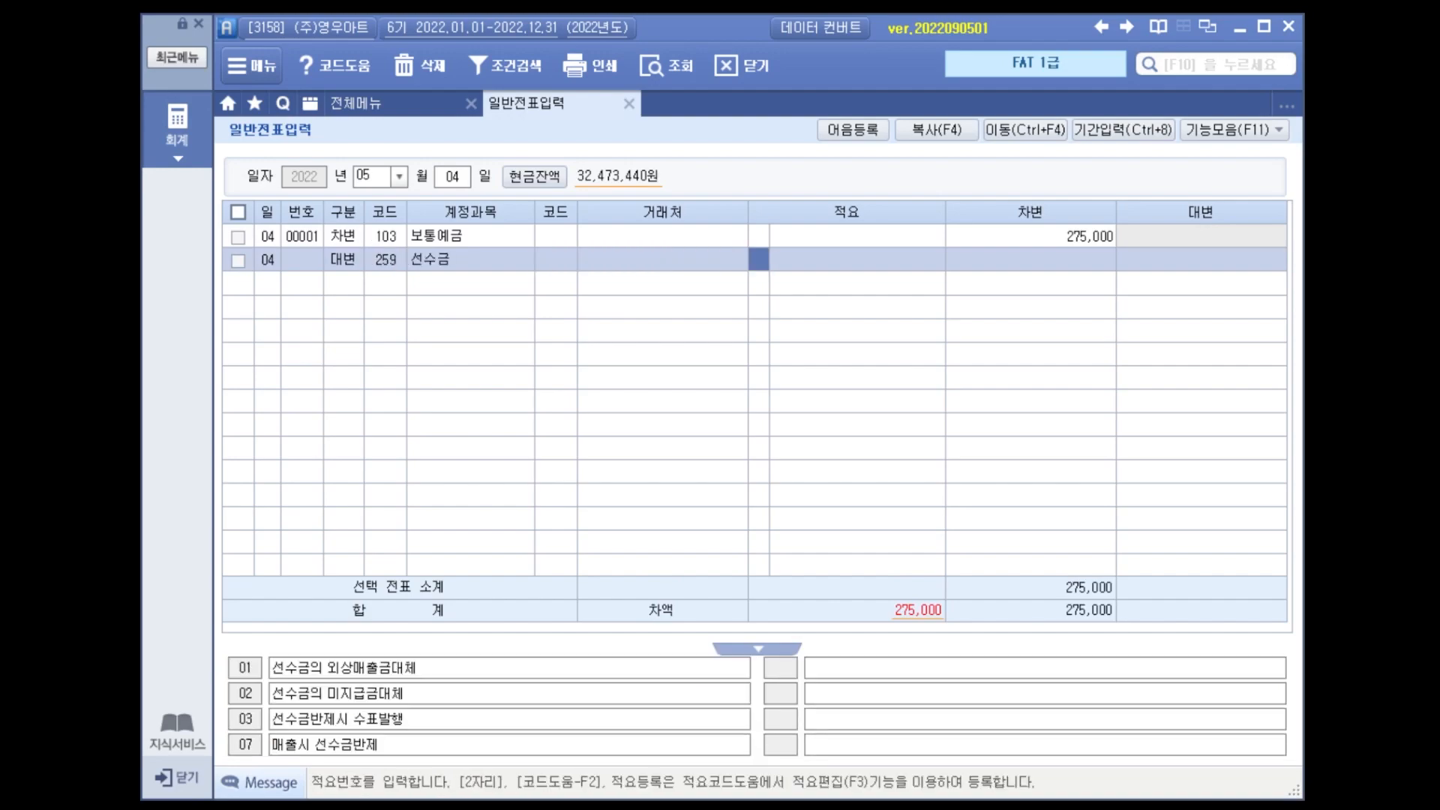
Assign 하나은행(보통) as the trading partner of the May 4 보통예금 debit line.
key(Return)
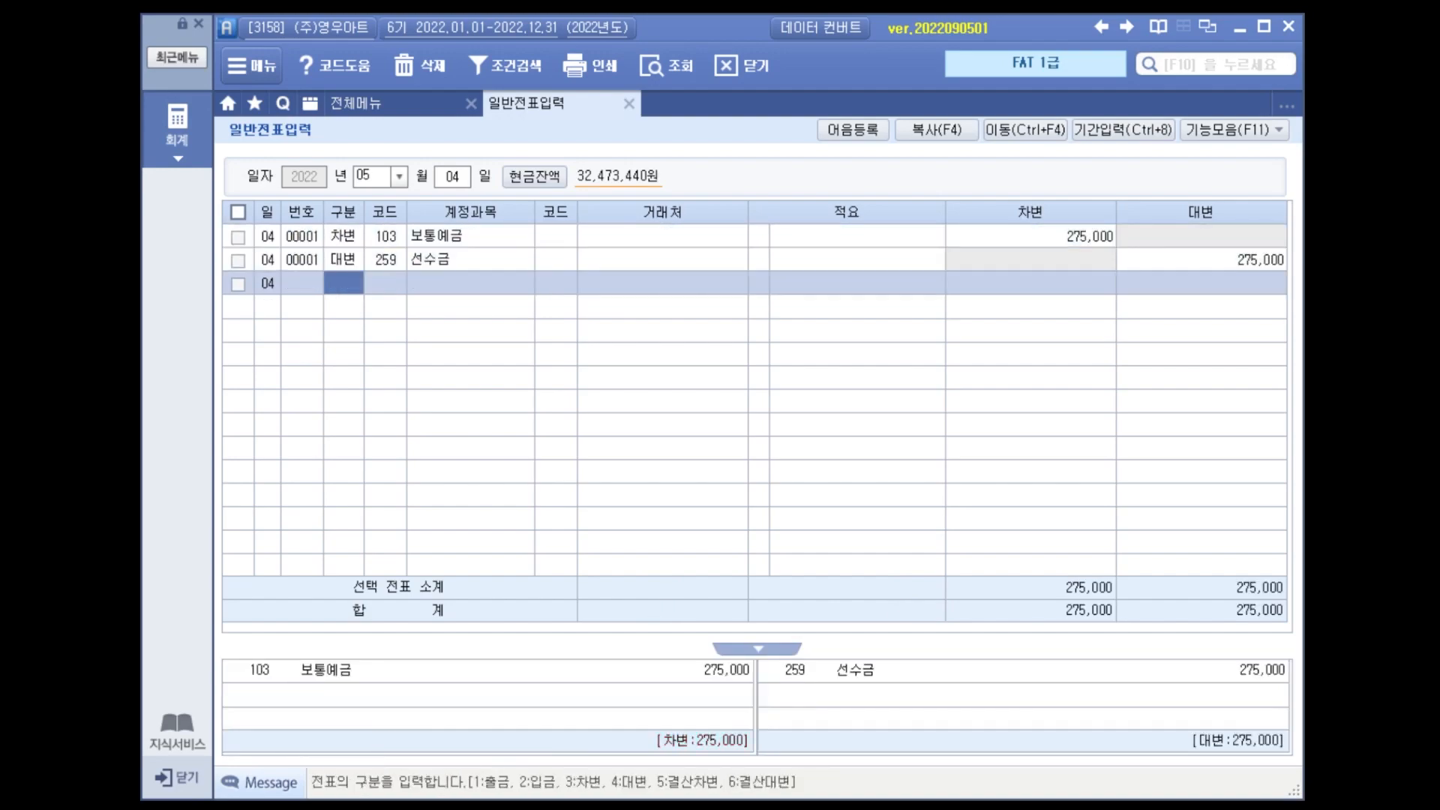
key(Return)
key(Return)
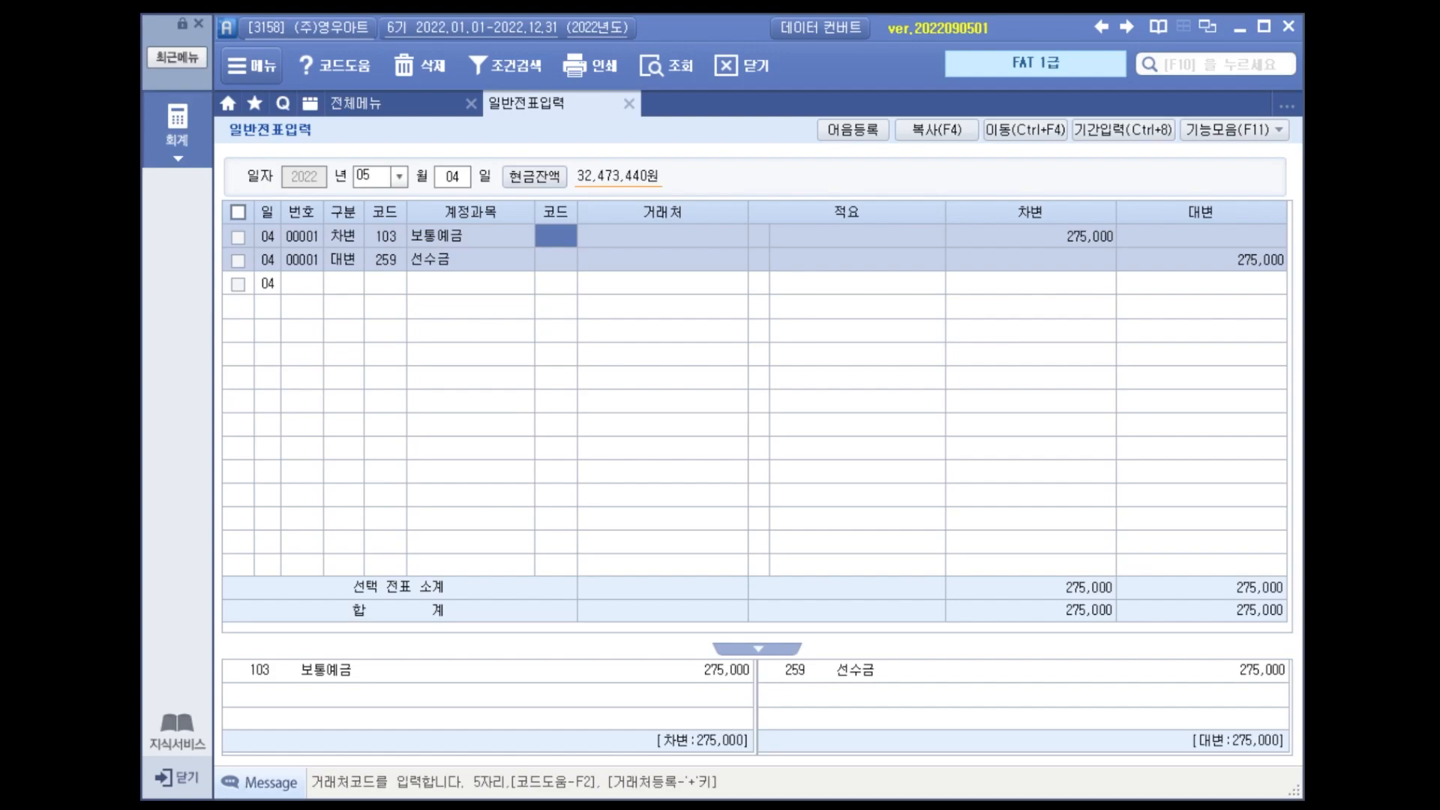
key(Return)
Search the trading partner list for 문구세상 and assign (주)문구세상 to the 선수금 credit line.
key(Left)
key(Left)
key(Down)
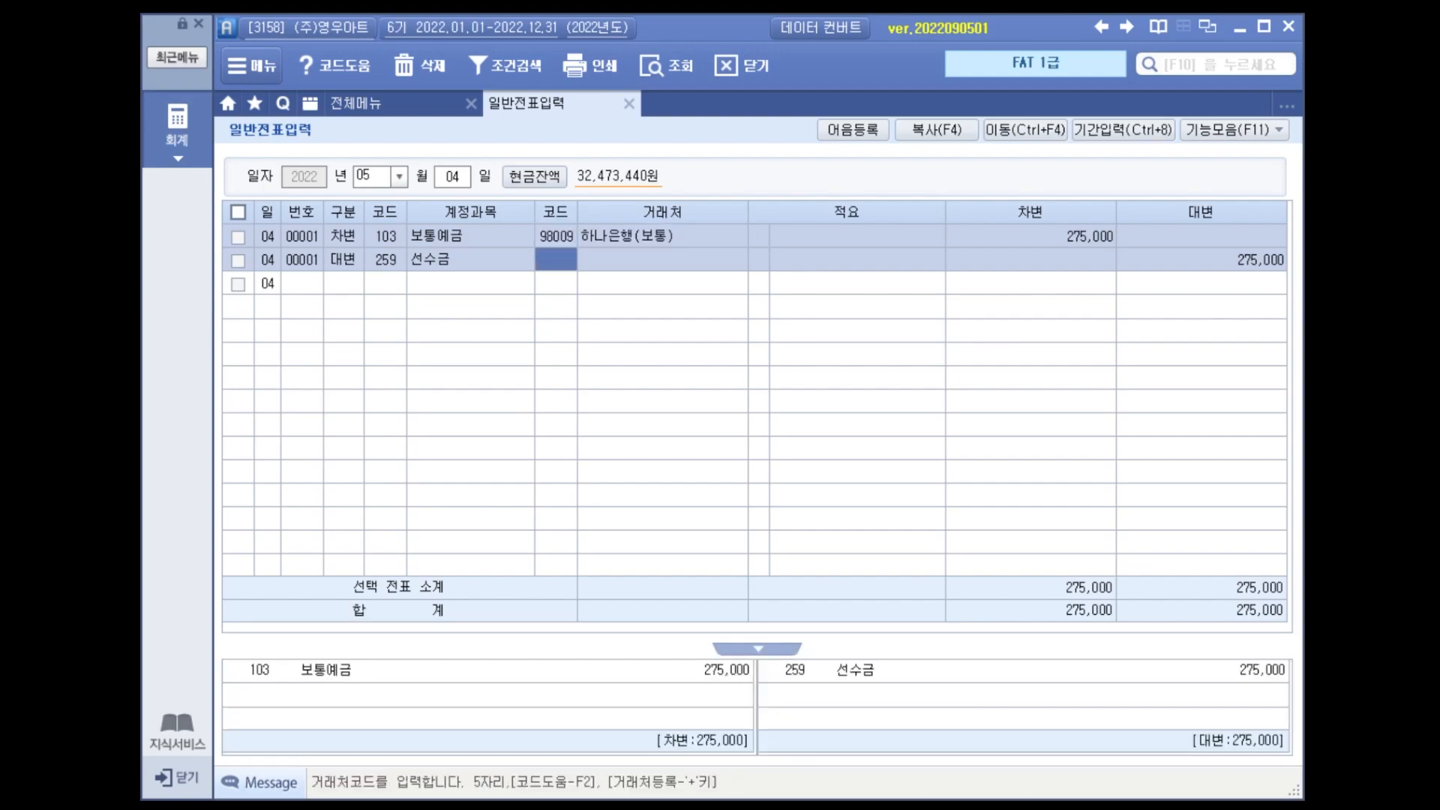
key(F2)
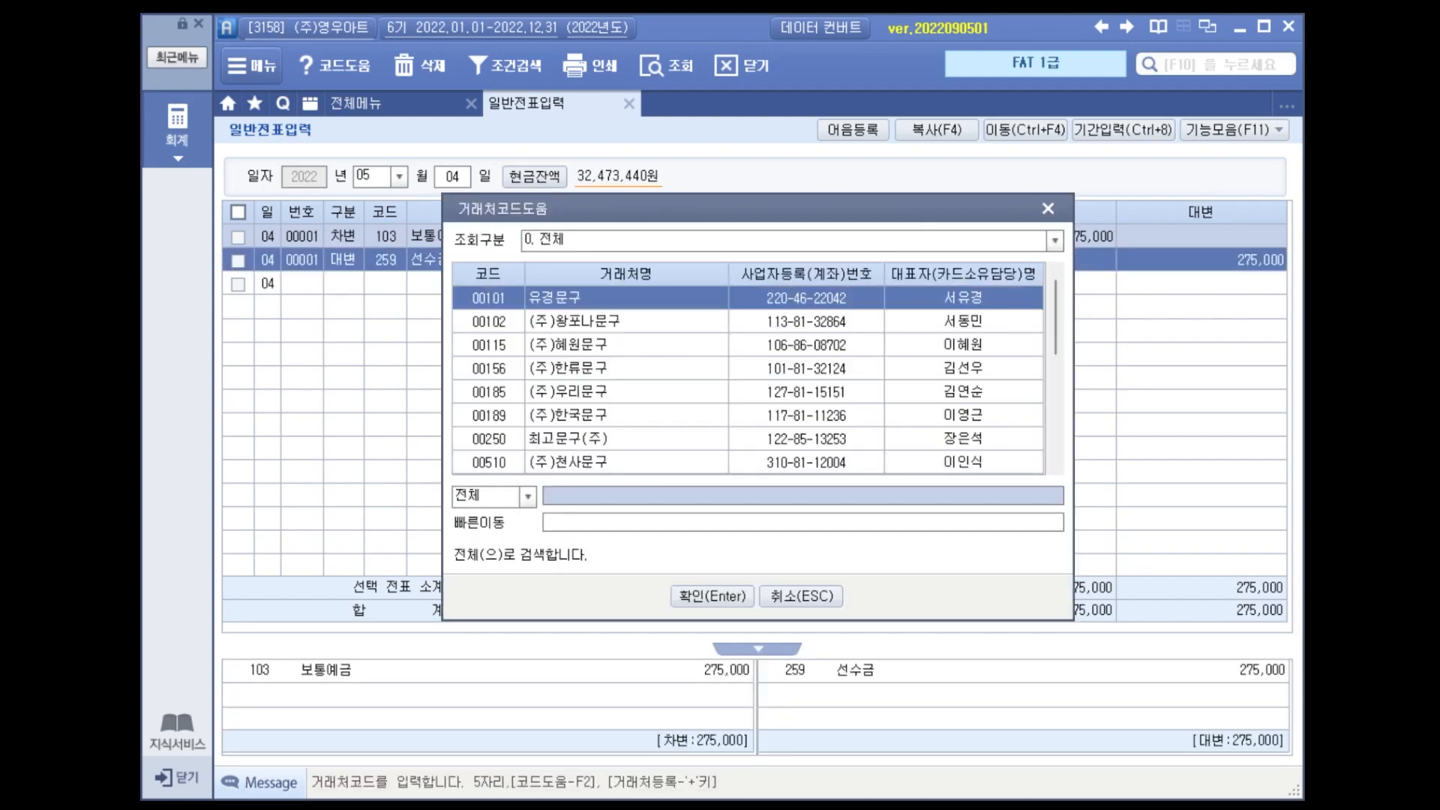
text(문)
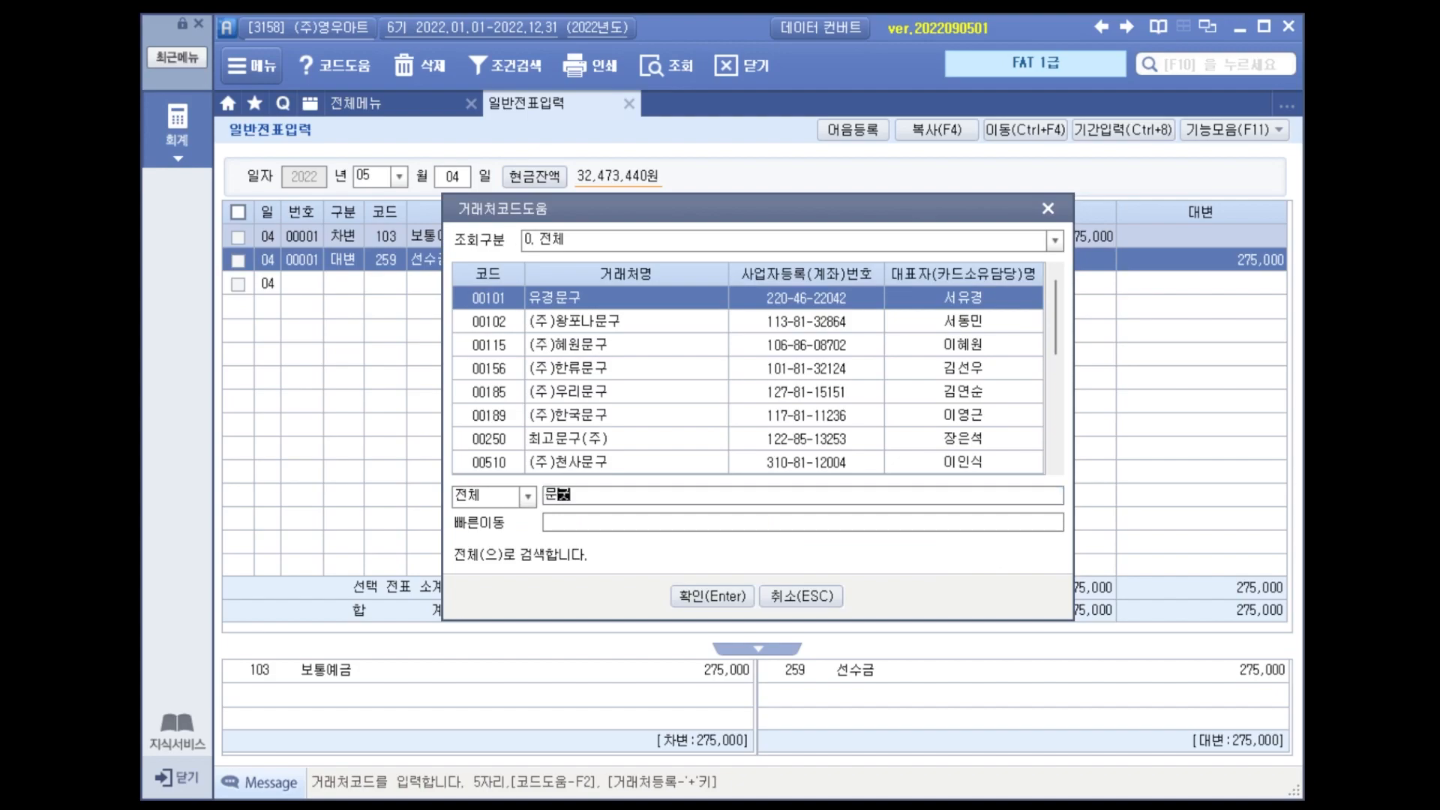
text(구세상)
key(Return)
key(Return)
key(Left)
key(Left)
key(Left)
key(Left)
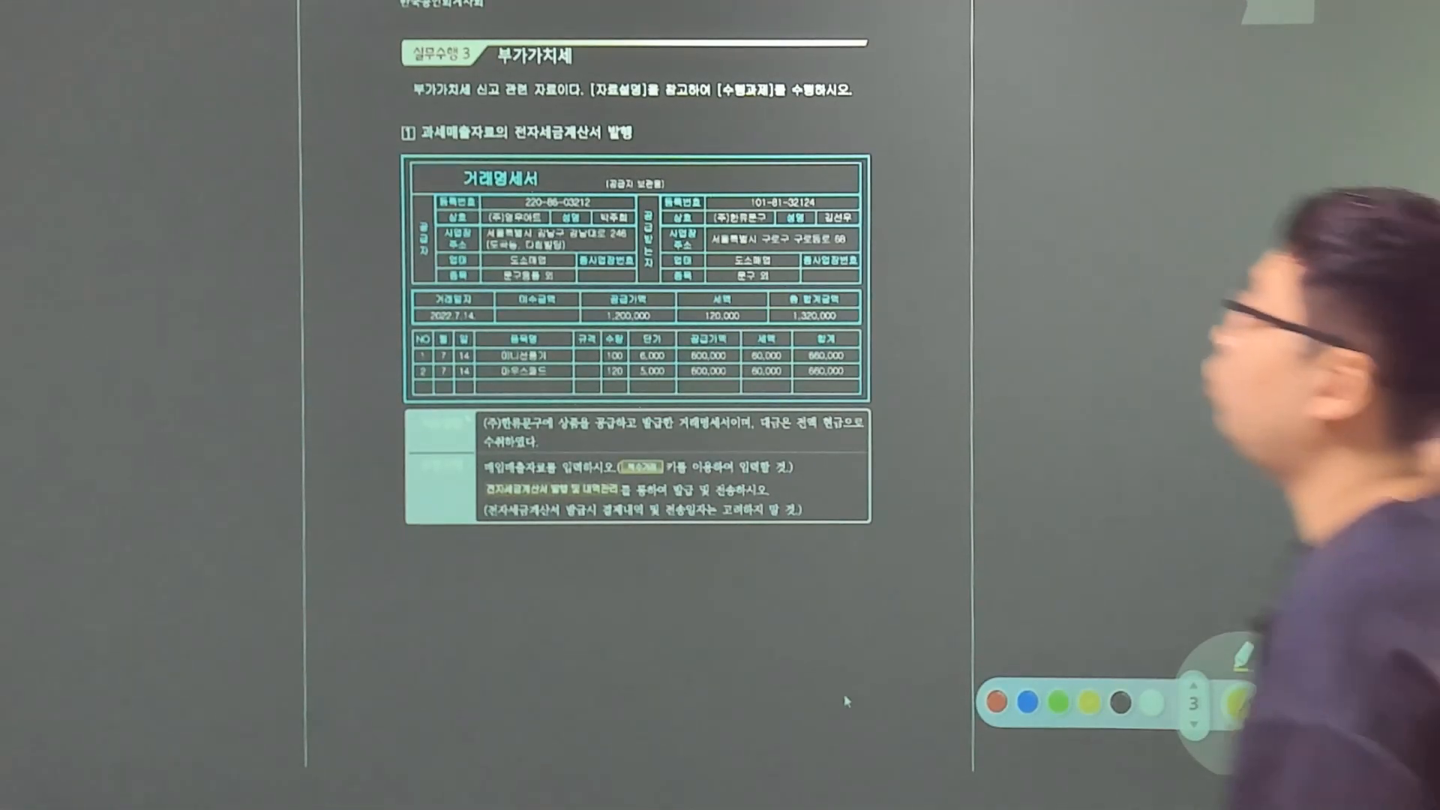
mouse_move(404, 155)
mouse_down()
mouse_move(472, 144)
mouse_move(499, 160)
mouse_up()
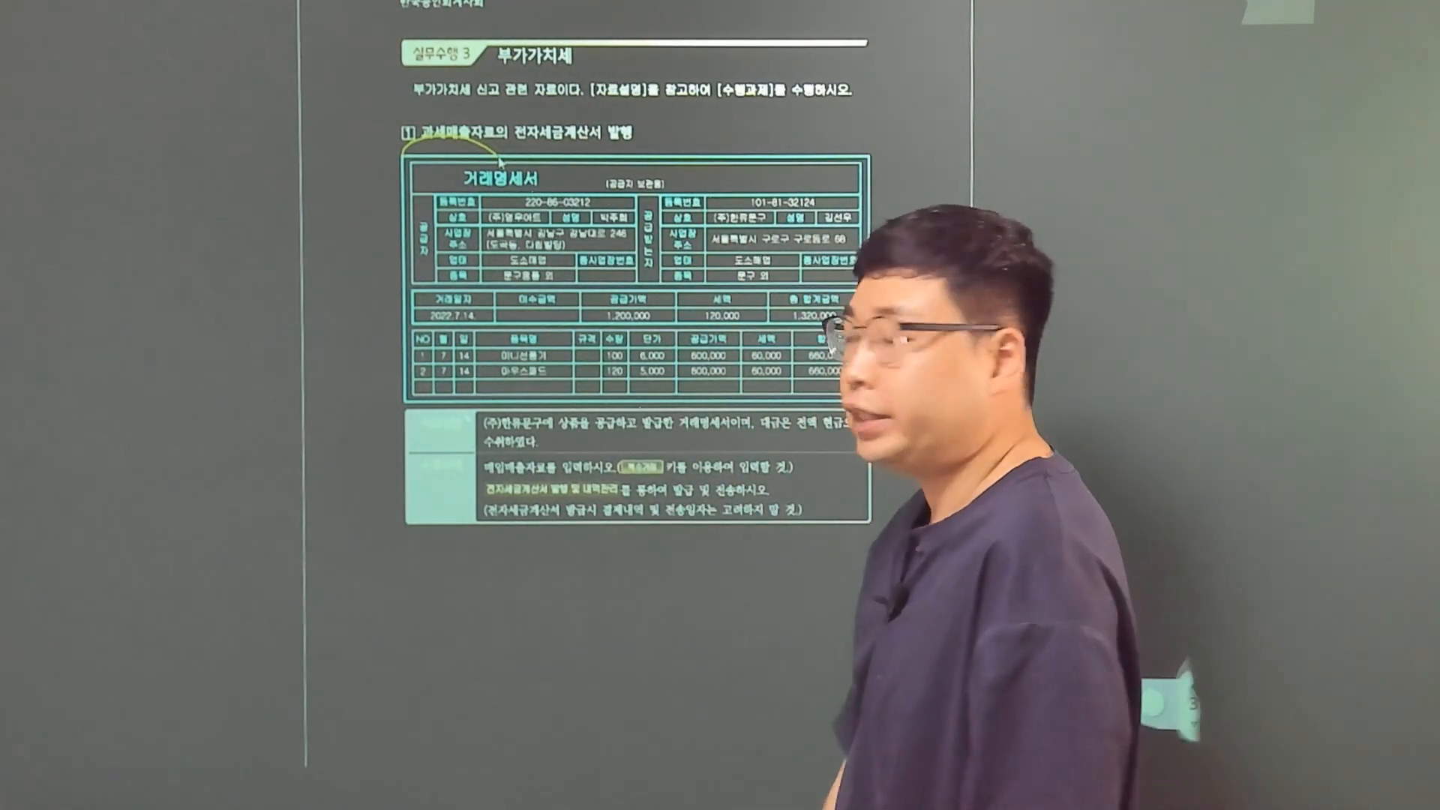
drag(414, 541, 441, 563)
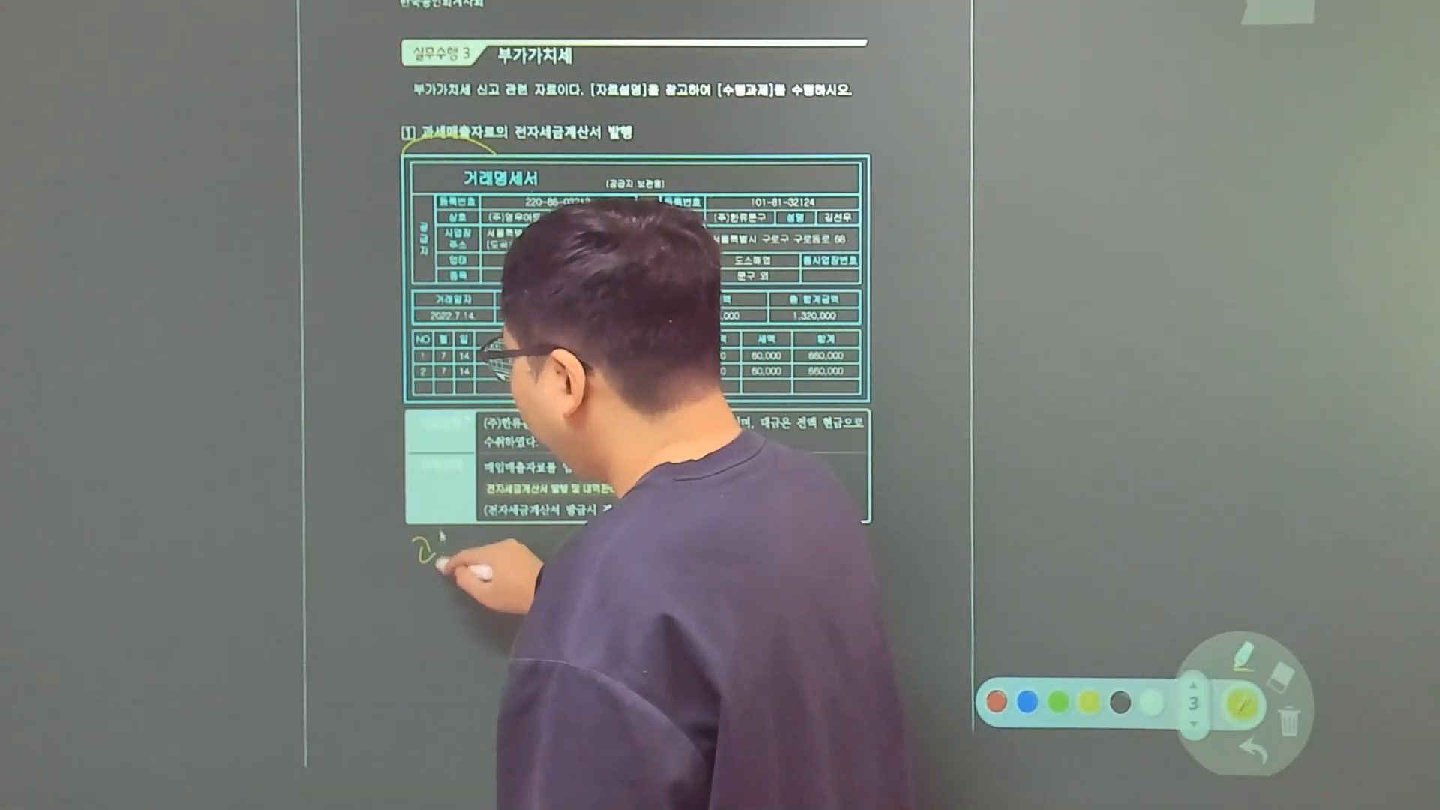
mouse_move(454, 534)
mouse_down()
mouse_move(453, 561)
mouse_move(491, 562)
mouse_move(504, 537)
mouse_move(514, 555)
mouse_up()
drag(506, 559, 526, 574)
drag(629, 285, 632, 291)
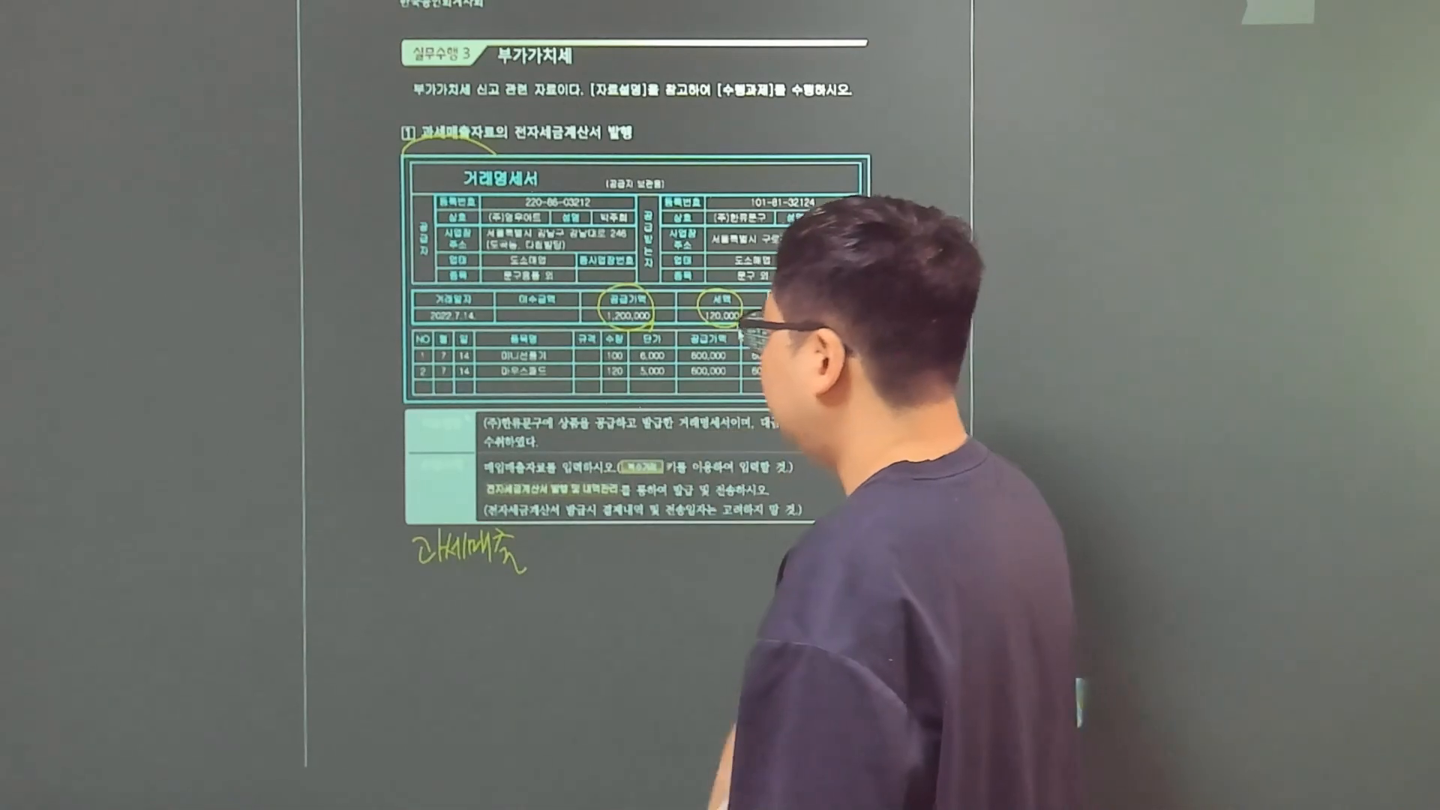
drag(564, 533, 561, 559)
drag(570, 552, 651, 554)
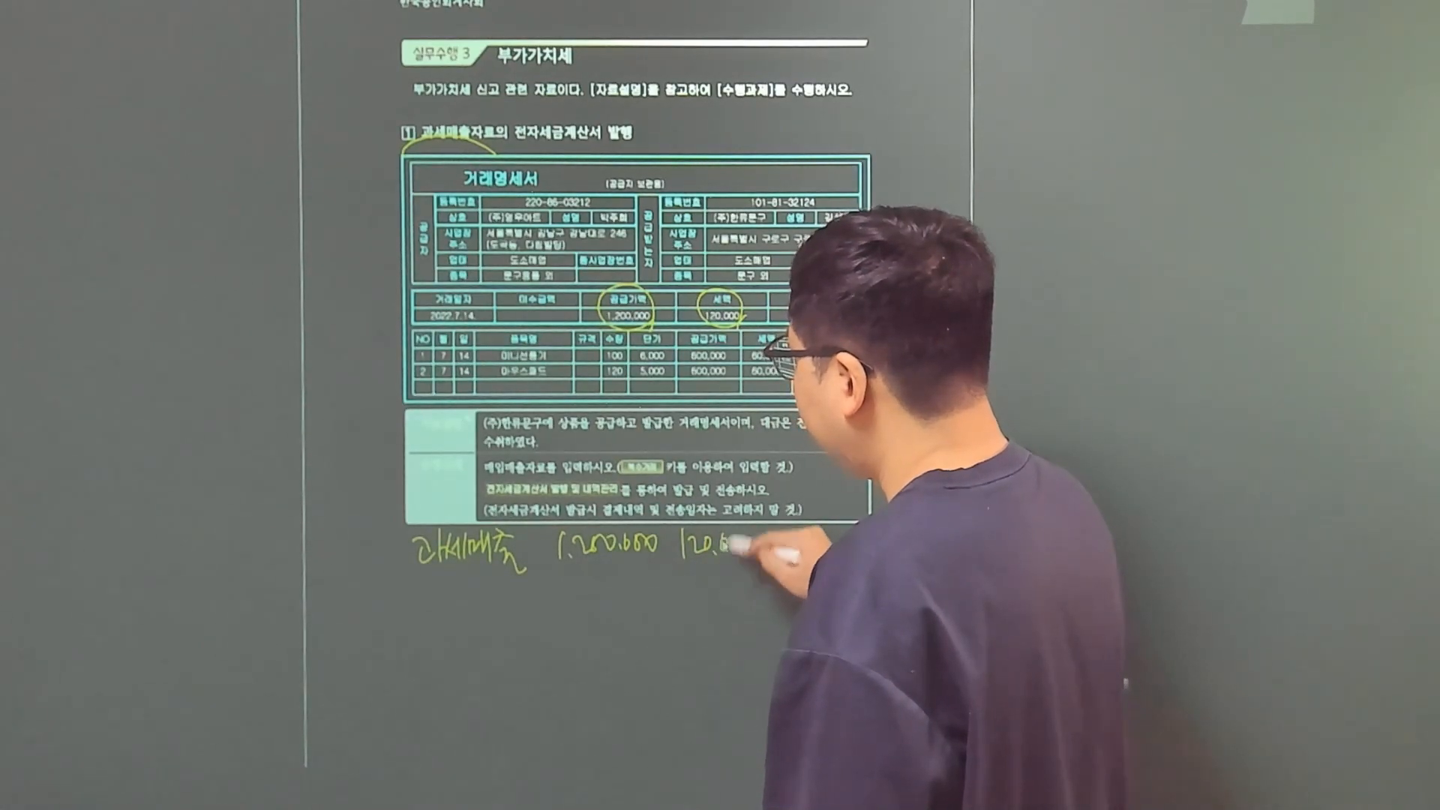
drag(758, 555, 756, 534)
drag(638, 567, 590, 676)
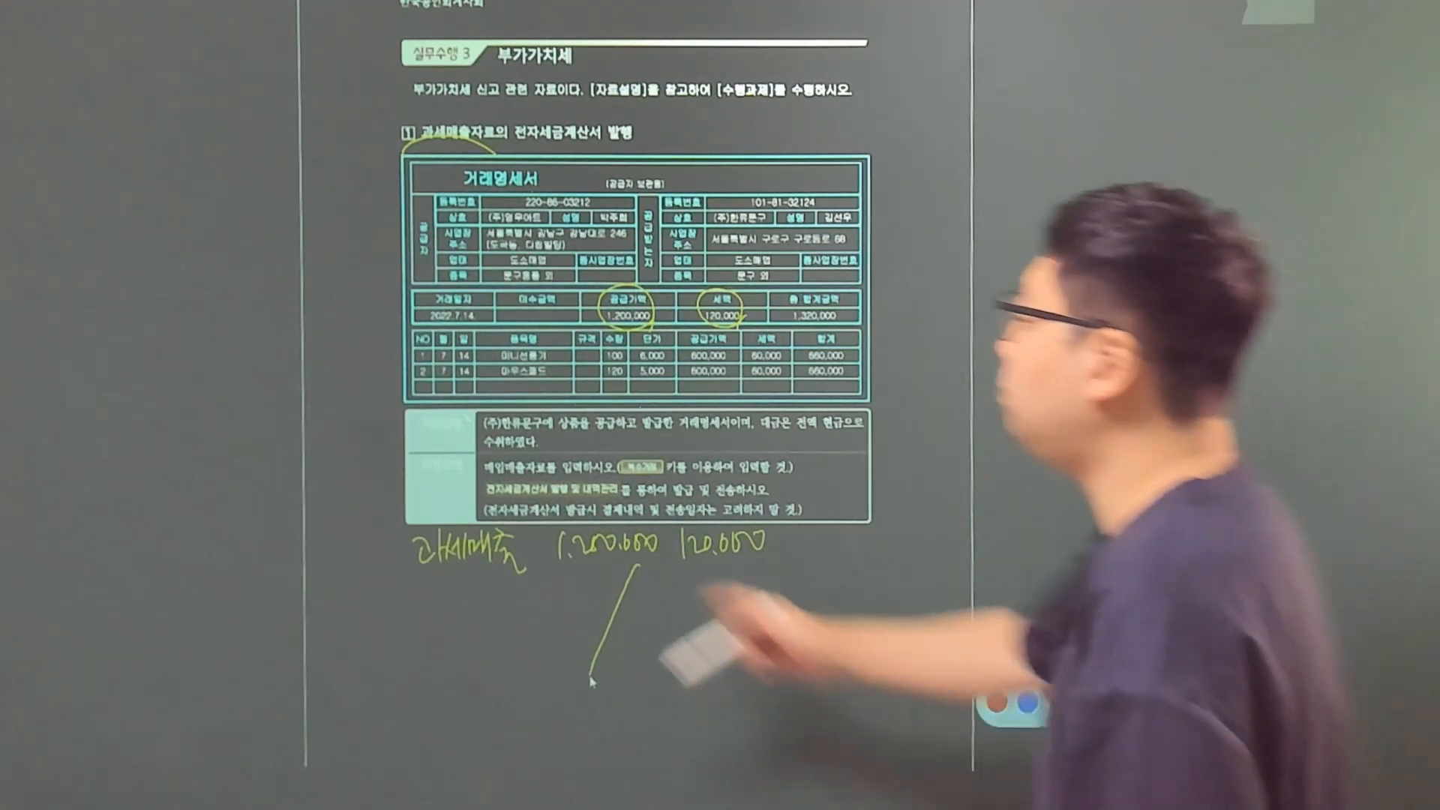
drag(651, 574, 644, 587)
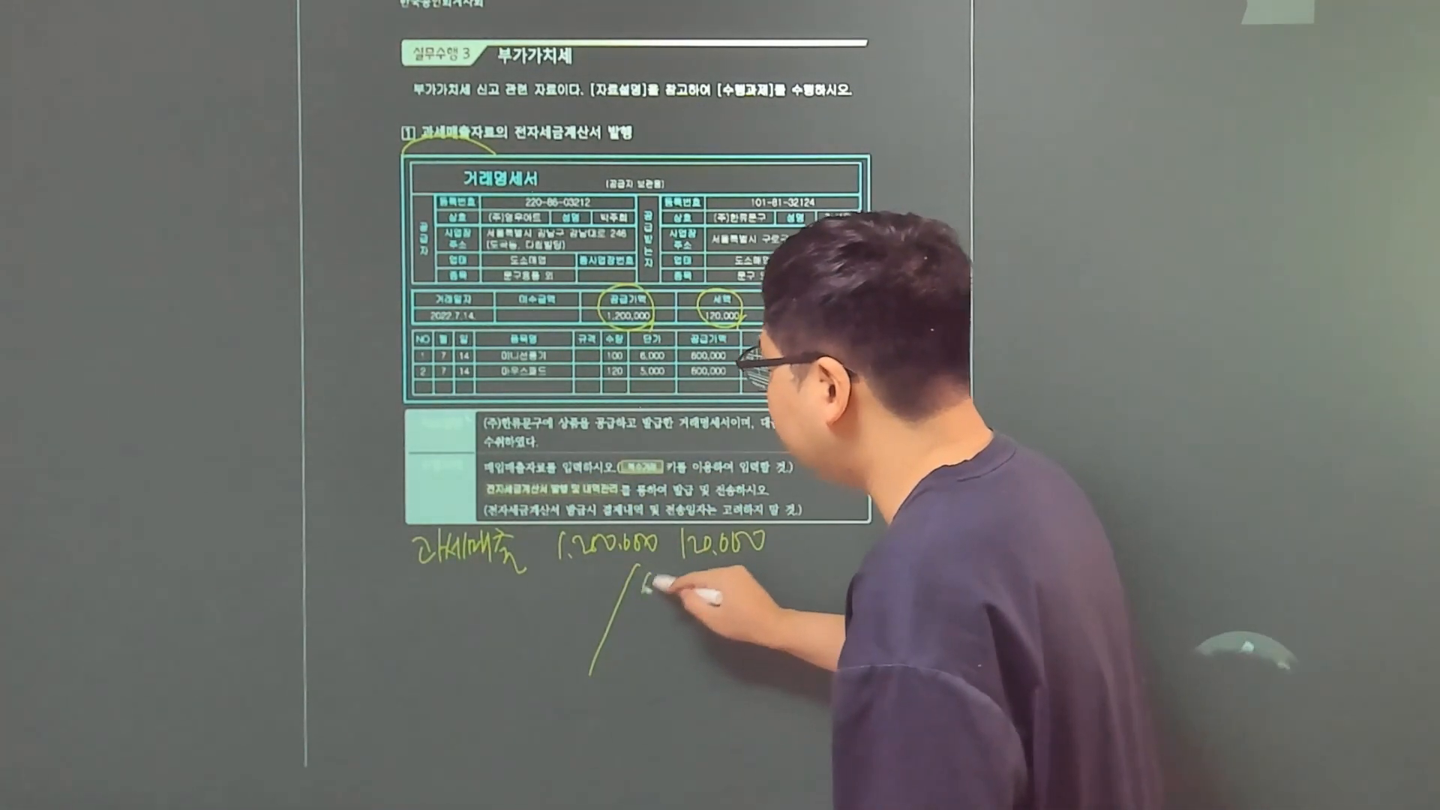